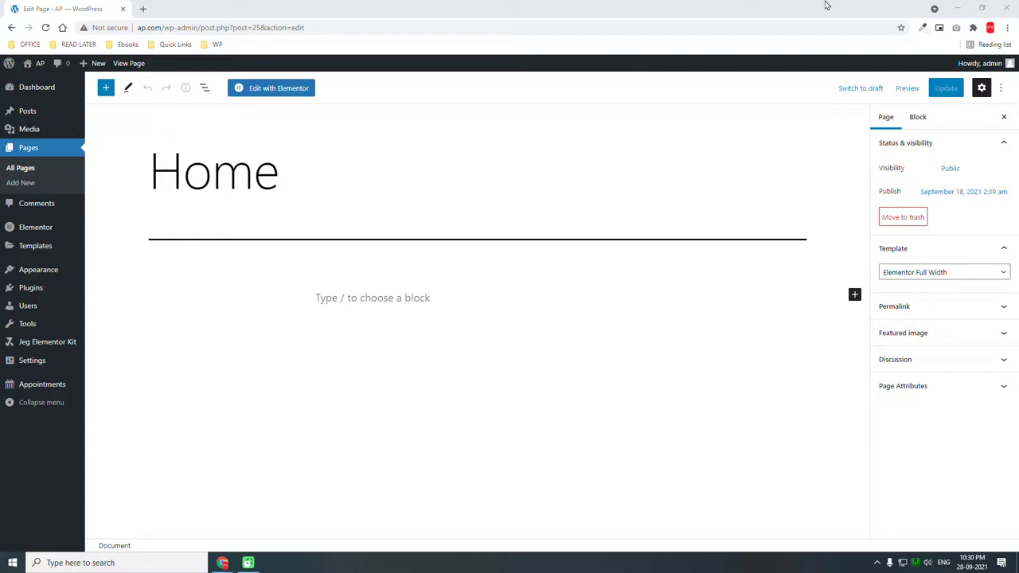
Step: Open the Home page in the Elementor editor and add a section with two equal columns
left_click(277, 89)
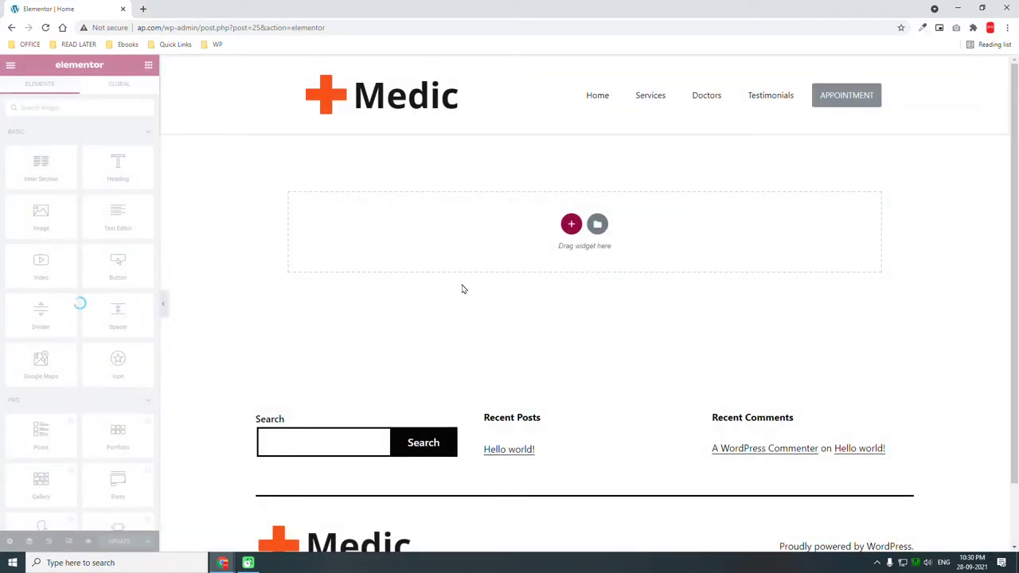
left_click(571, 223)
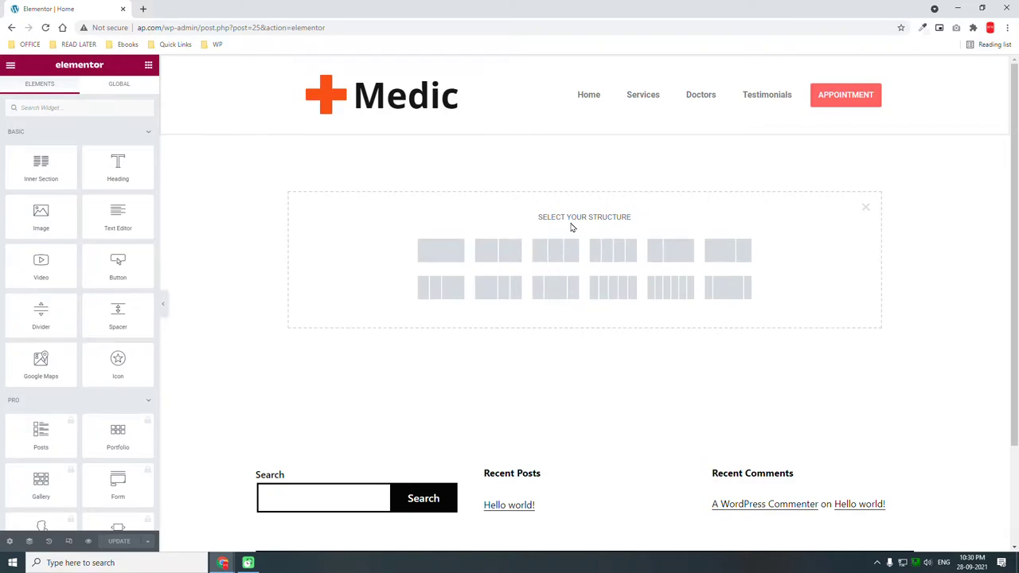
left_click(516, 259)
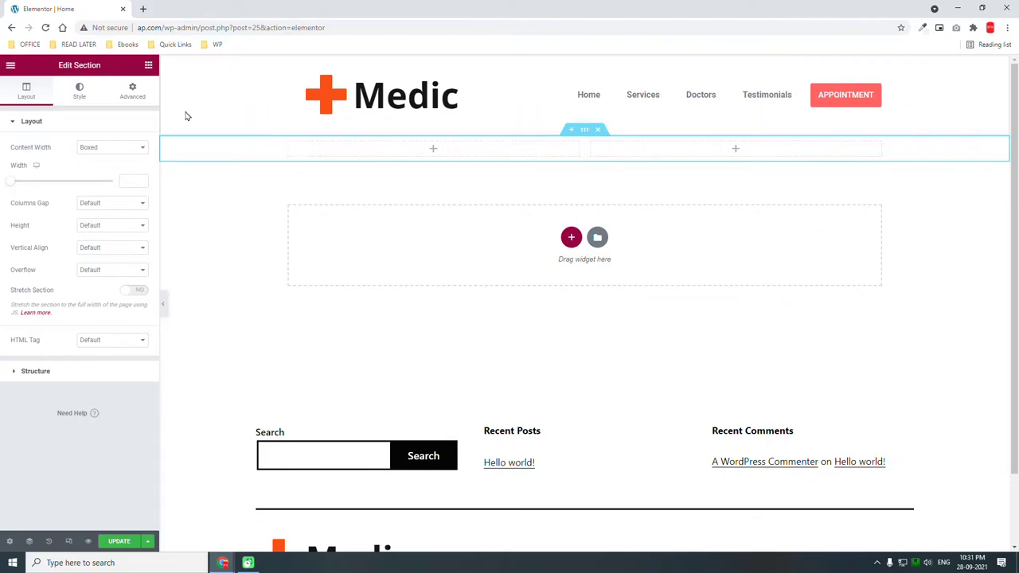
Step: Give the new section a Classic background using the doctor.webp image from the media library
left_click(80, 100)
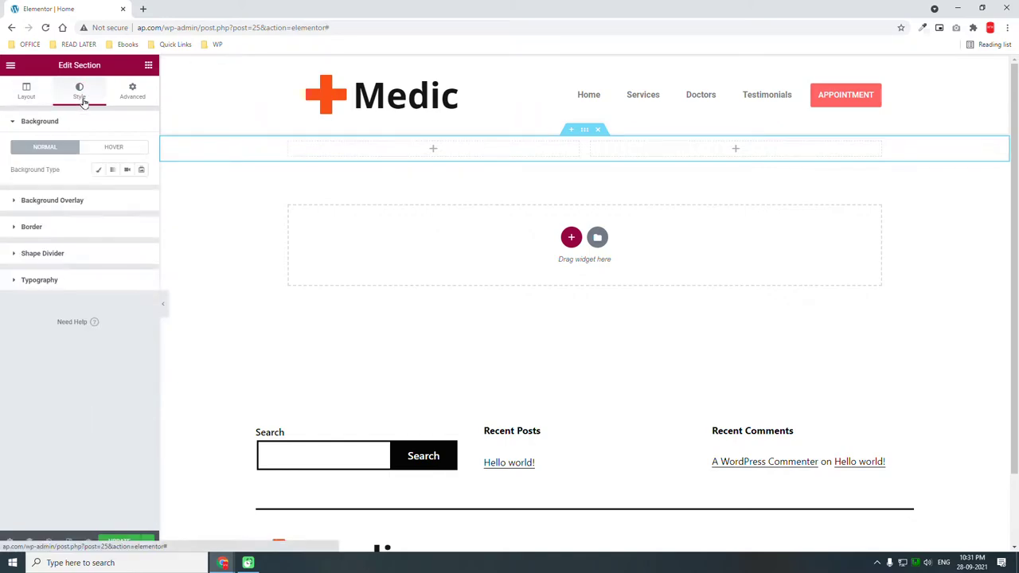
left_click(95, 170)
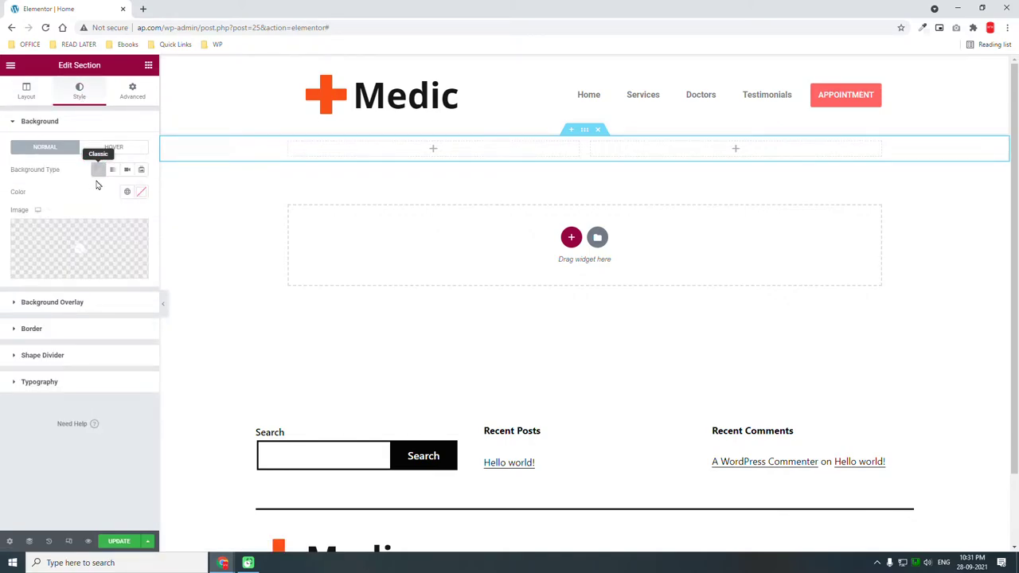
left_click(103, 228)
left_click(246, 189)
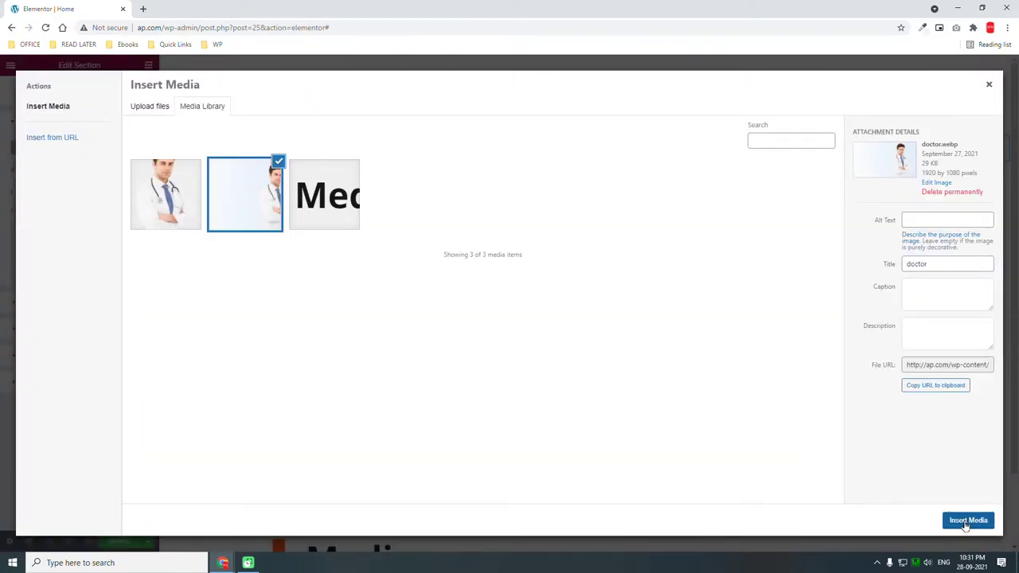
left_click(966, 521)
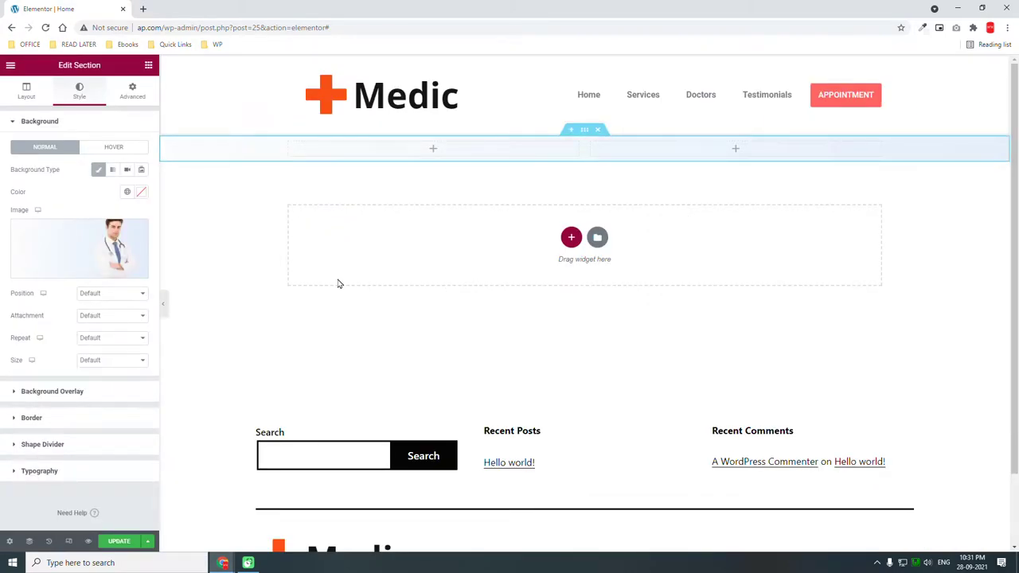
Step: Set the section's background image position to Center Center and its size to Cover
left_click(108, 296)
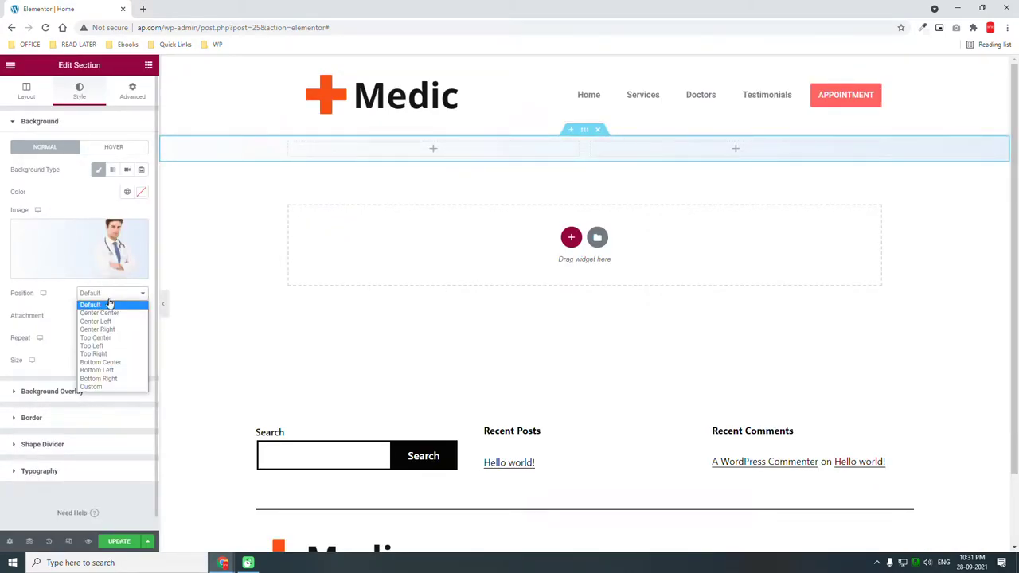
left_click(115, 315)
left_click(98, 360)
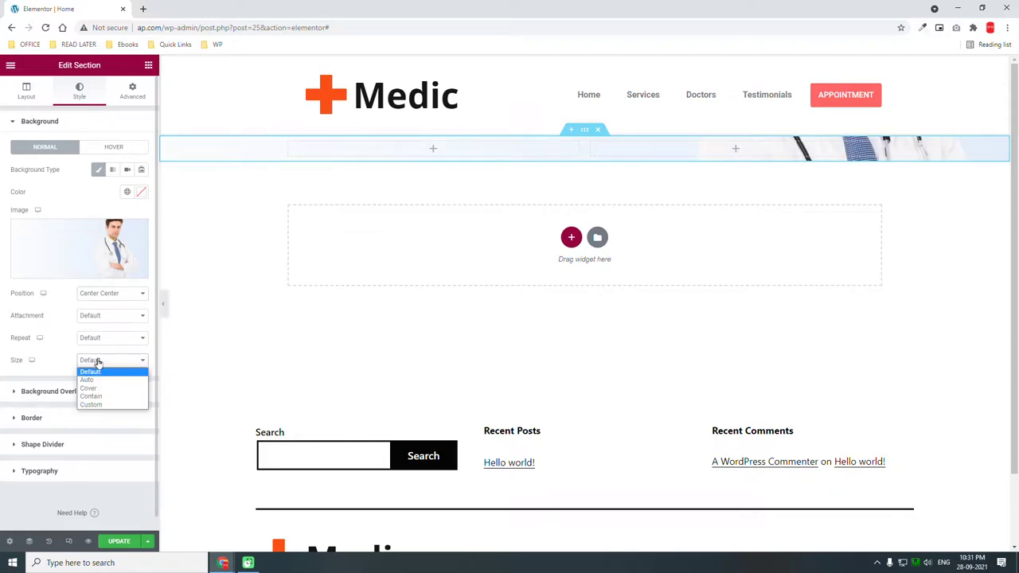
left_click(109, 388)
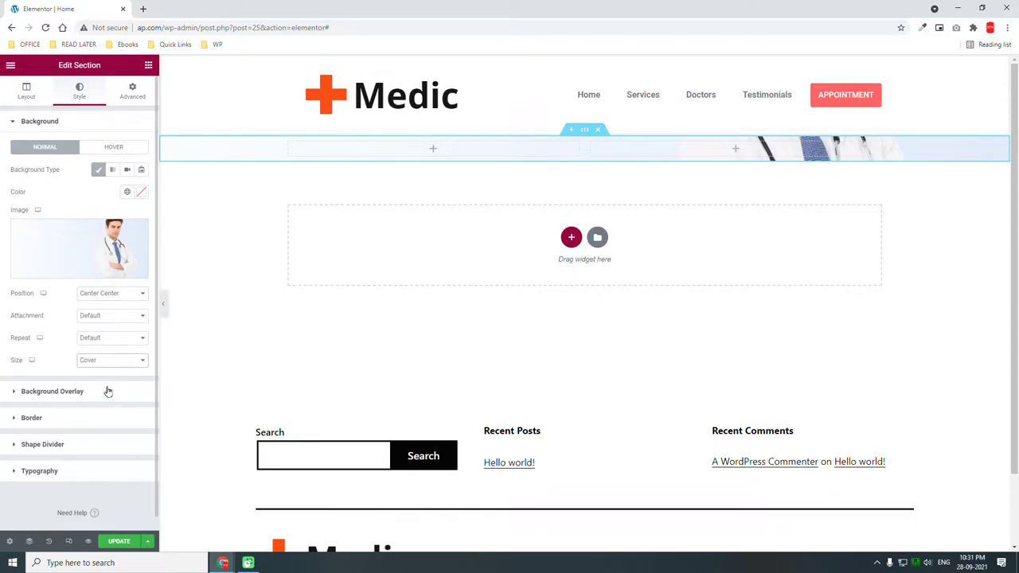
Step: Unlink the section's padding values and set the top and bottom padding to 200 px each
left_click(132, 94)
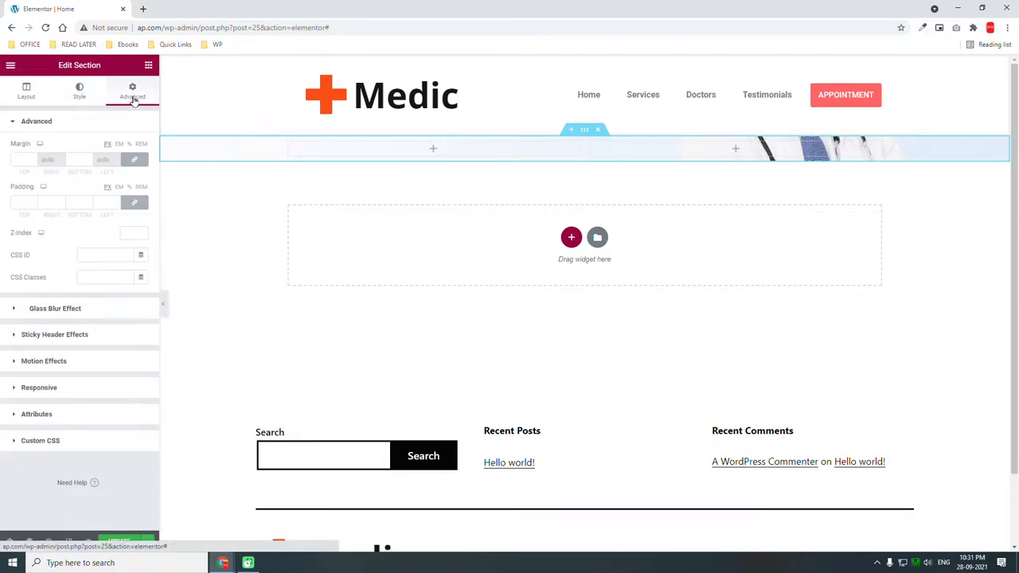
left_click(134, 202)
left_click(21, 202)
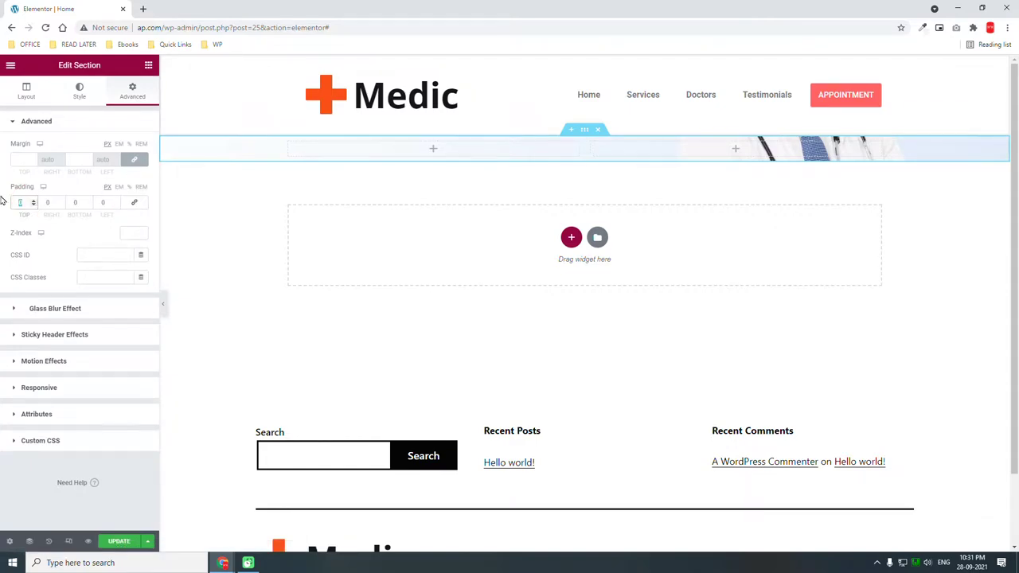
type("200")
key("Tab")
key("Tab")
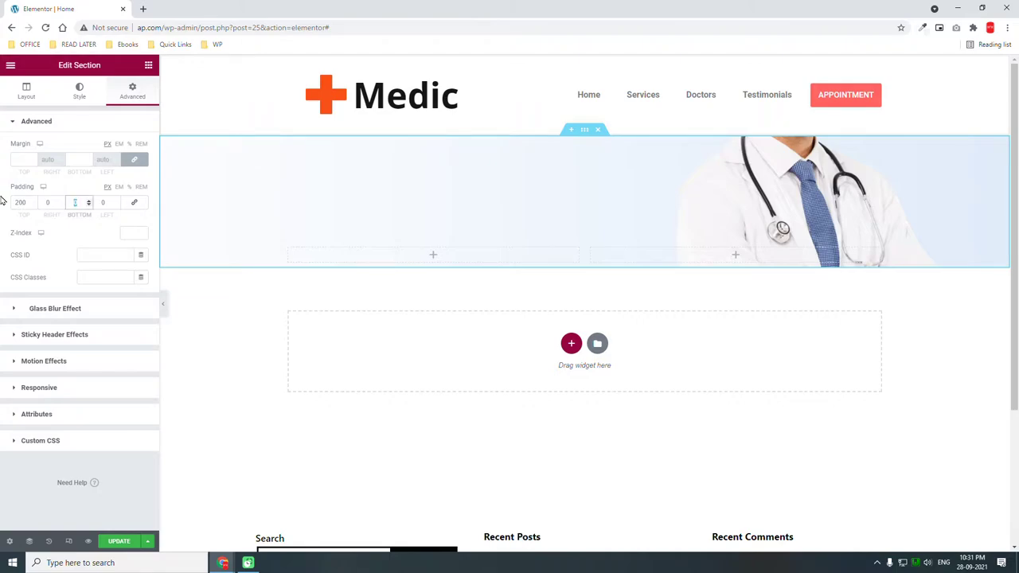
type("200")
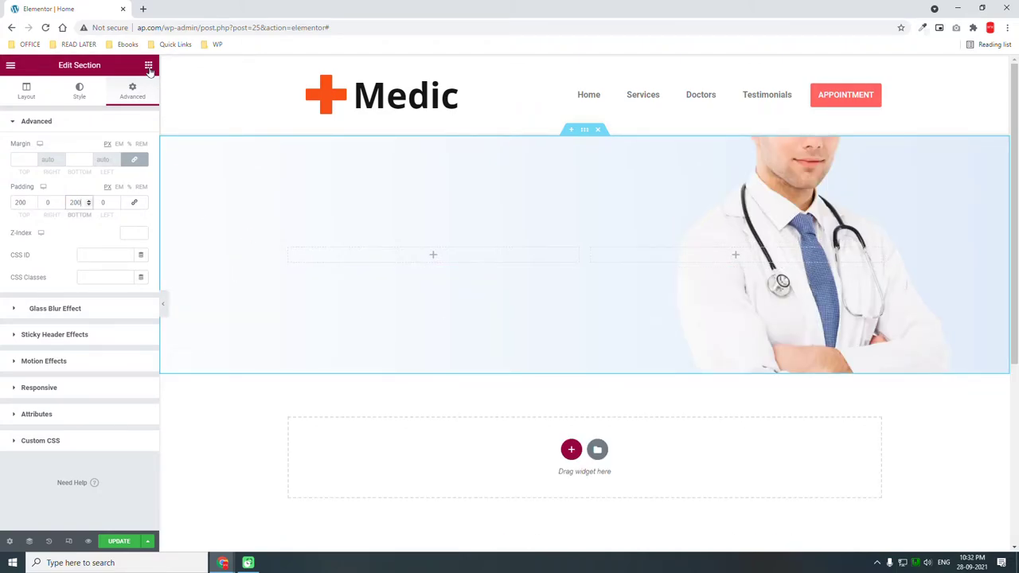
Step: Add a Heading widget to the section's first column with the title "PREMIUM HEALTH CARE SERVICES"
key("Escape")
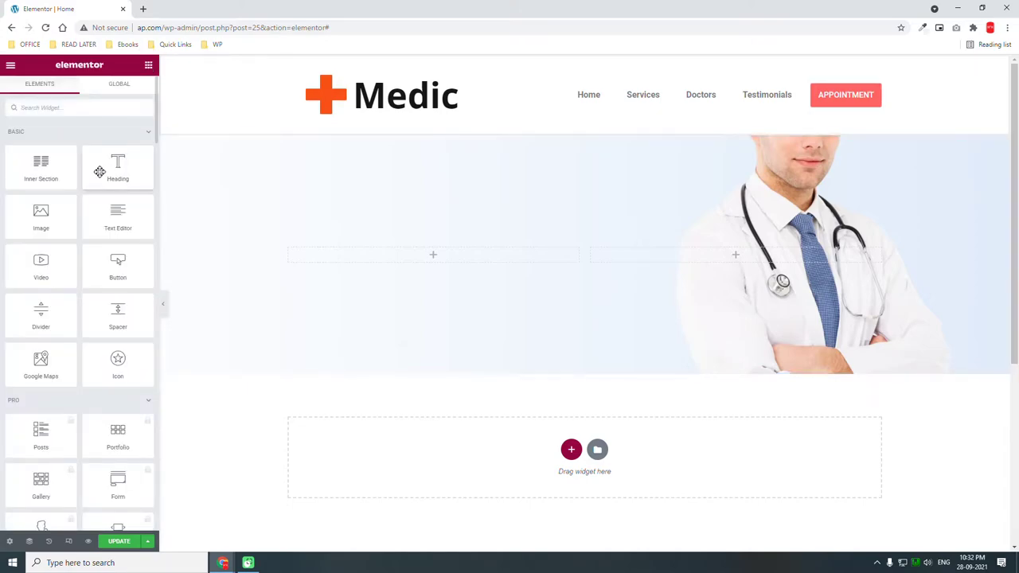
left_click_drag(98, 167, 446, 261)
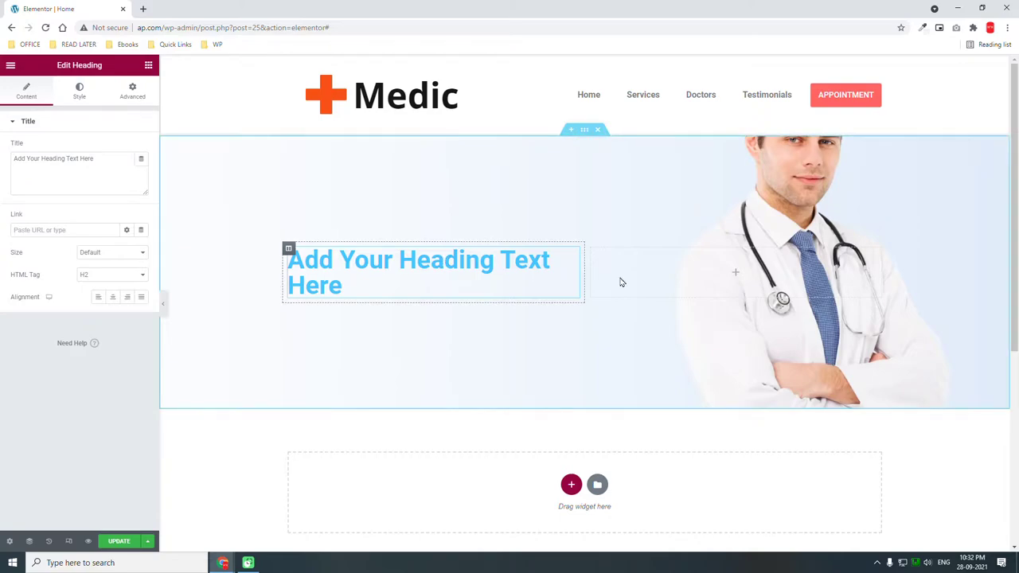
left_click_drag(112, 164, 2, 144)
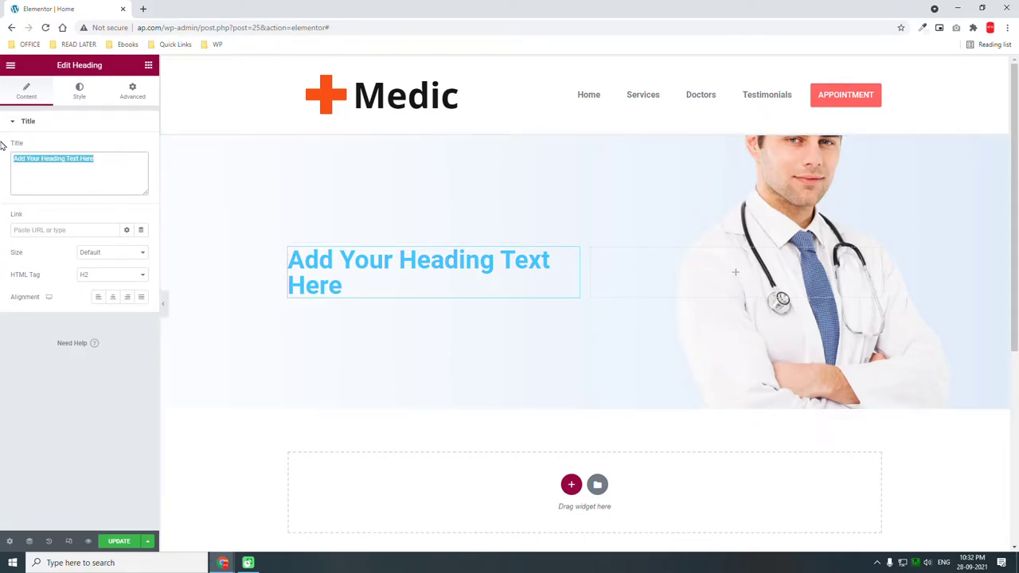
type("PREM")
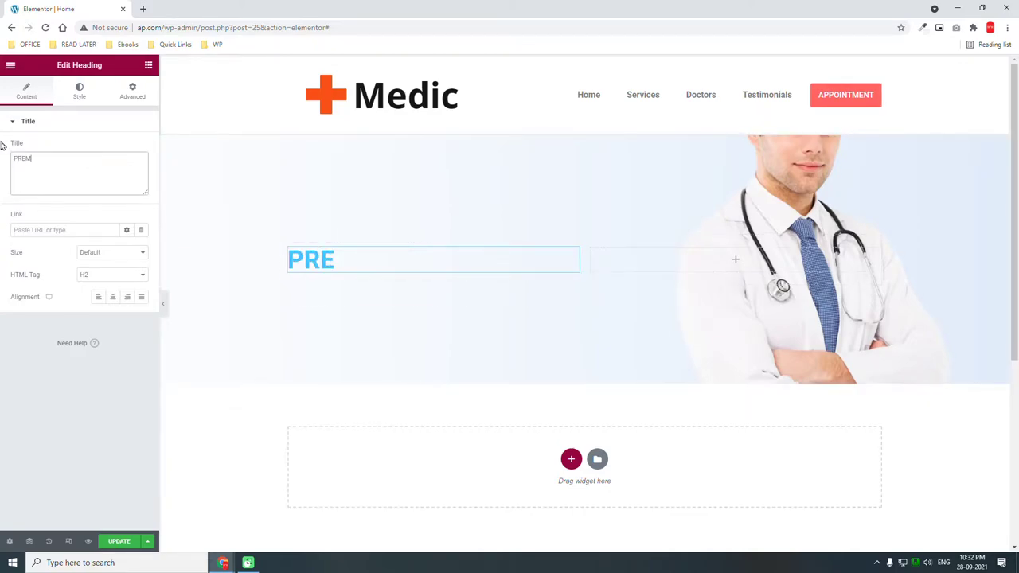
type("IUM HEA")
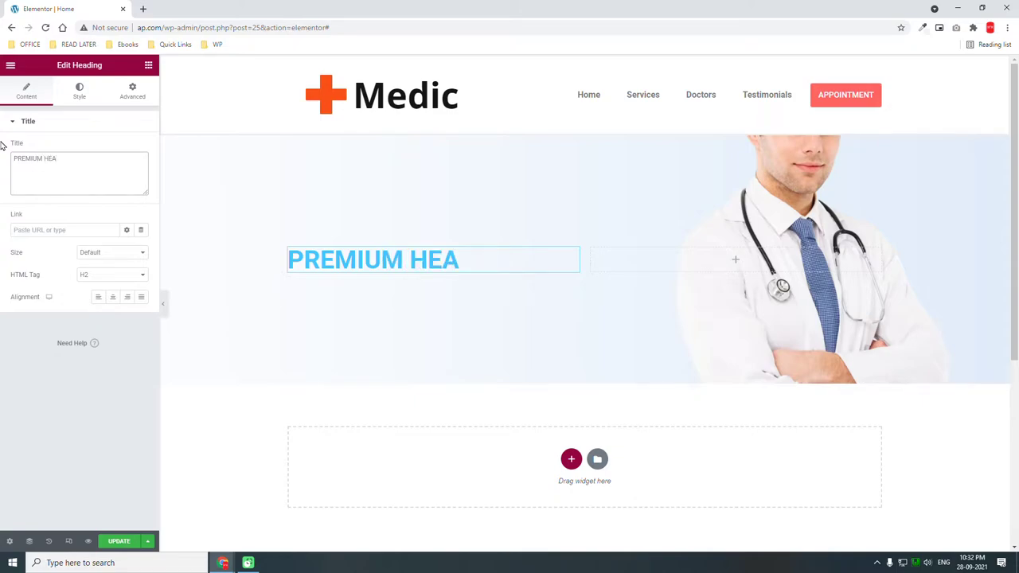
type("LTH CARE")
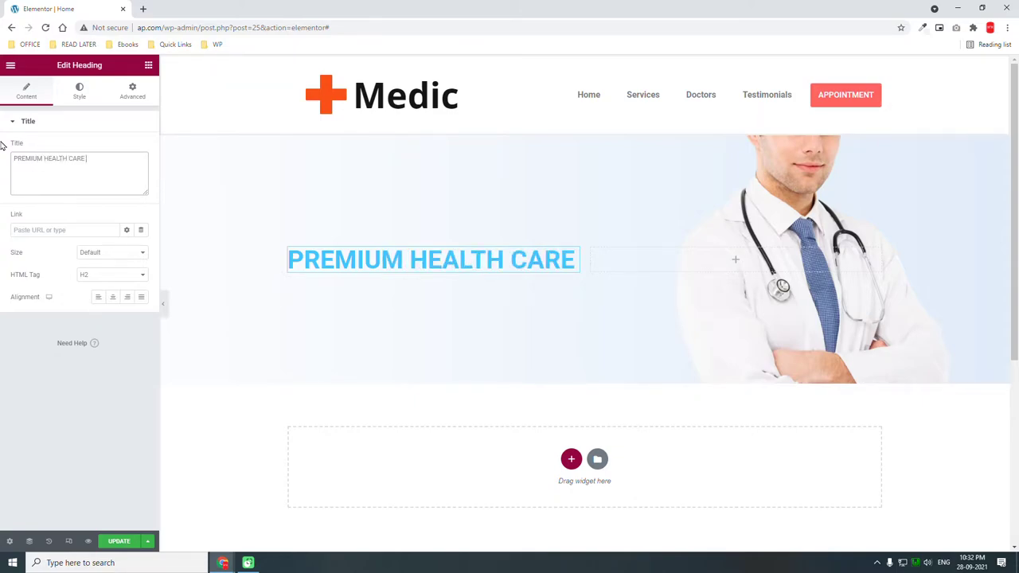
type(" SERVICES")
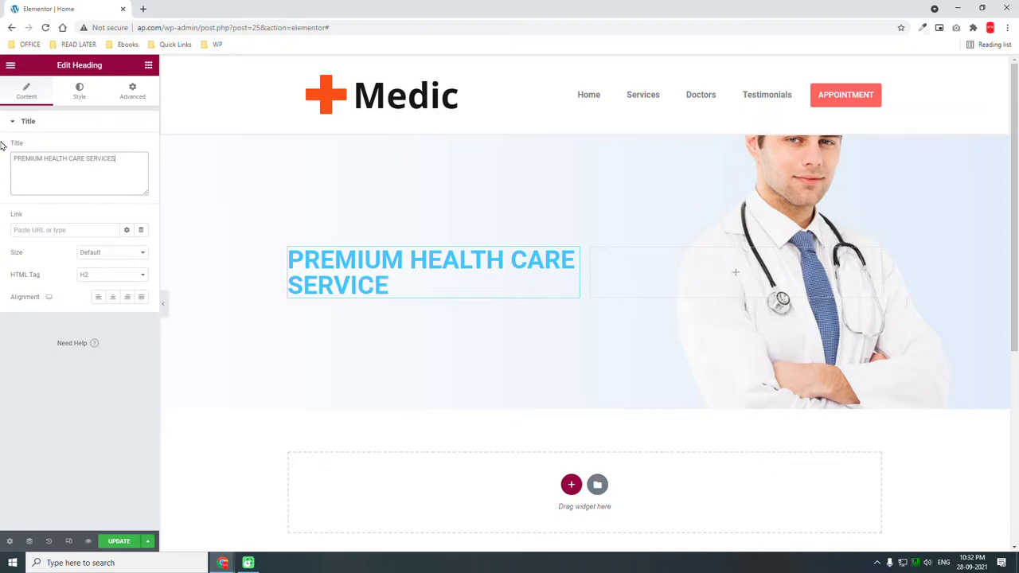
Step: Set the heading's typography size to 80 px
left_click(78, 90)
left_click(140, 168)
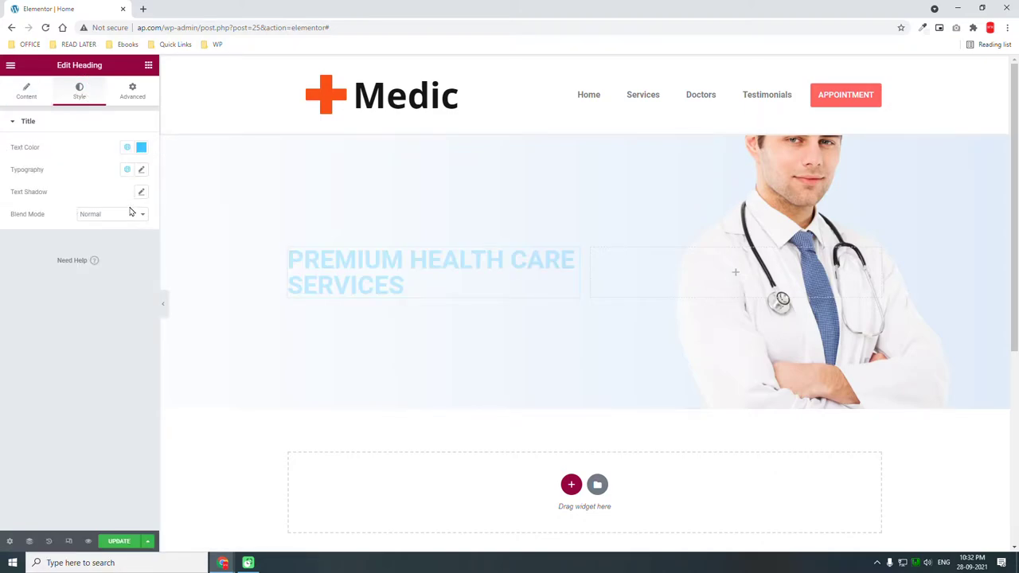
left_click(123, 253)
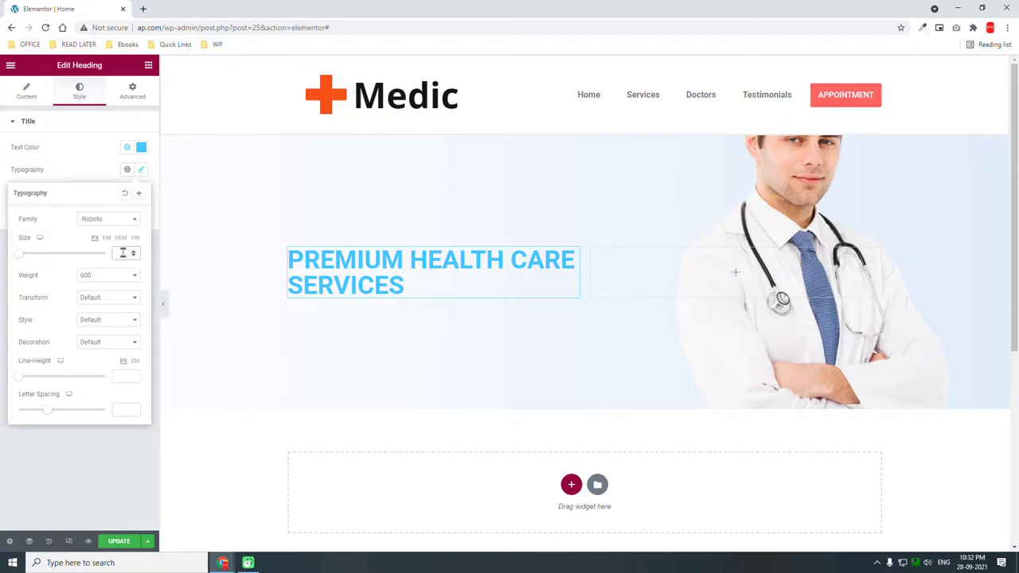
type("80")
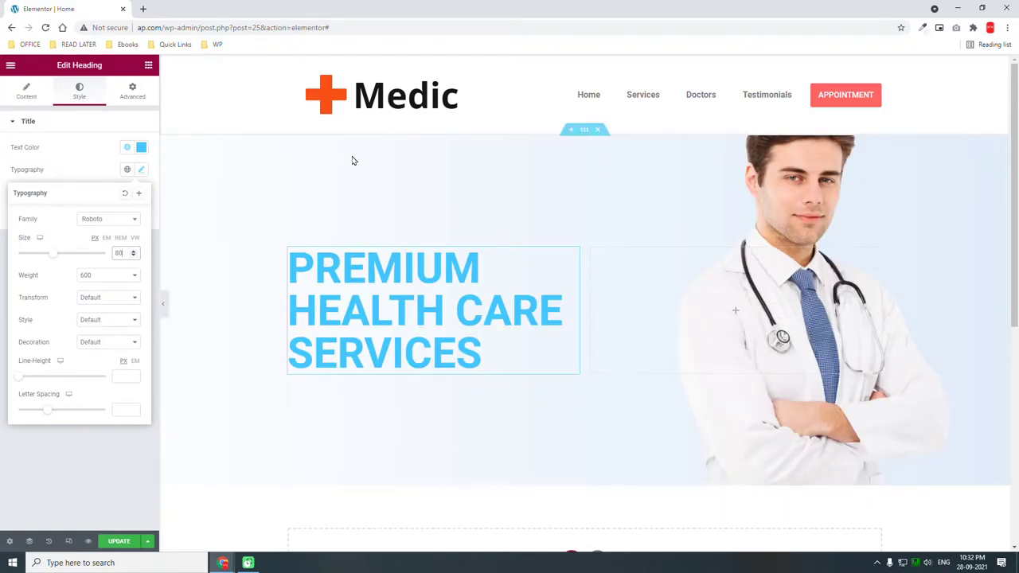
Step: Add a Text Editor widget directly below the heading in the first column
scroll(352, 155, "down", 2)
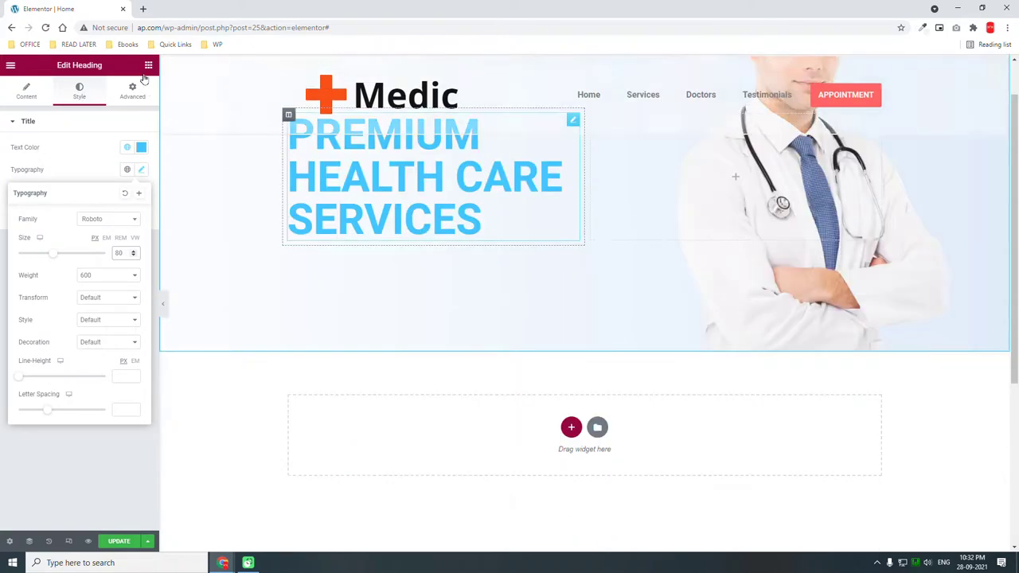
left_click(147, 69)
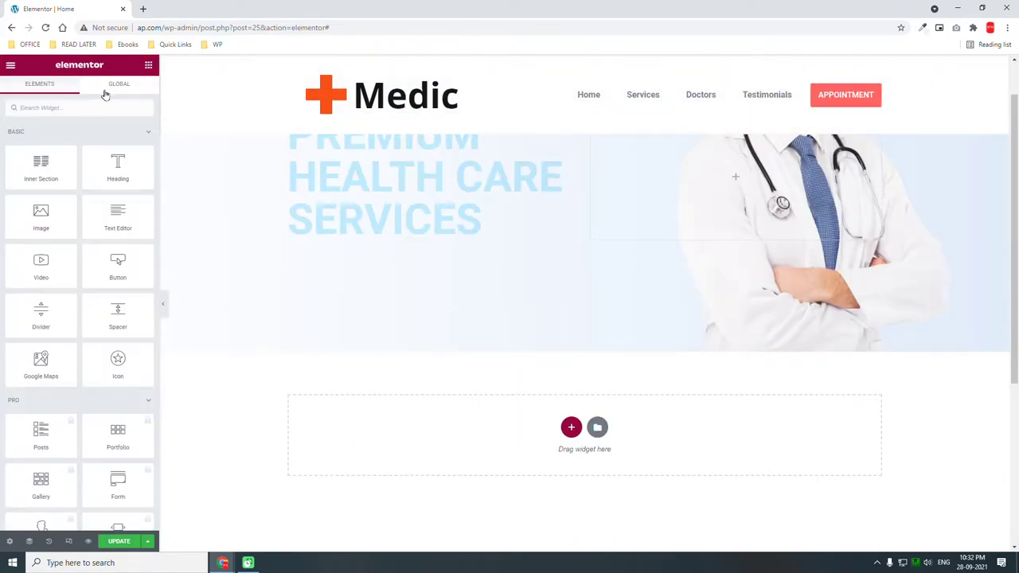
left_click_drag(119, 210, 401, 233)
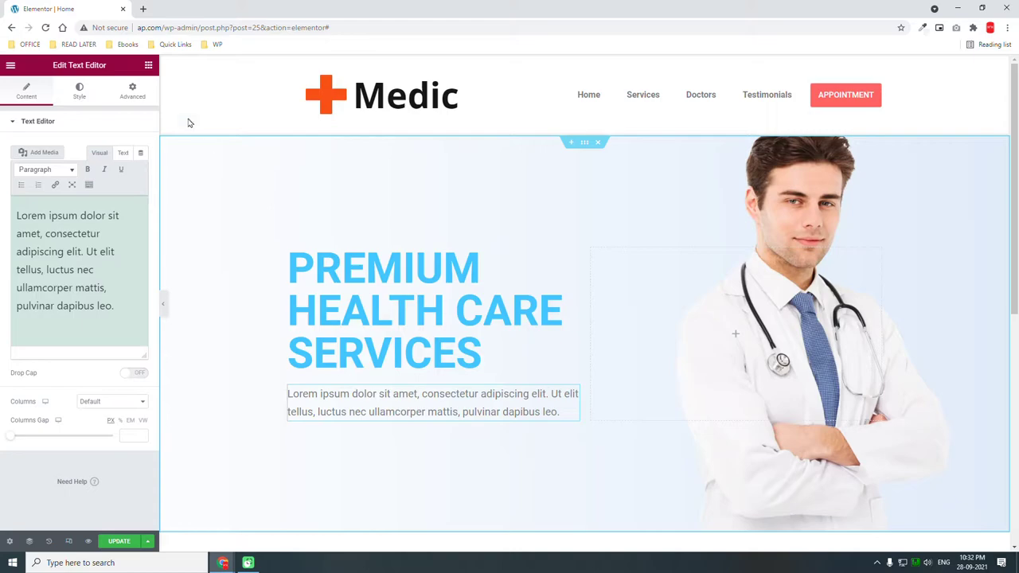
Step: Add a Button widget below the paragraph text and set its size to Medium
left_click(148, 65)
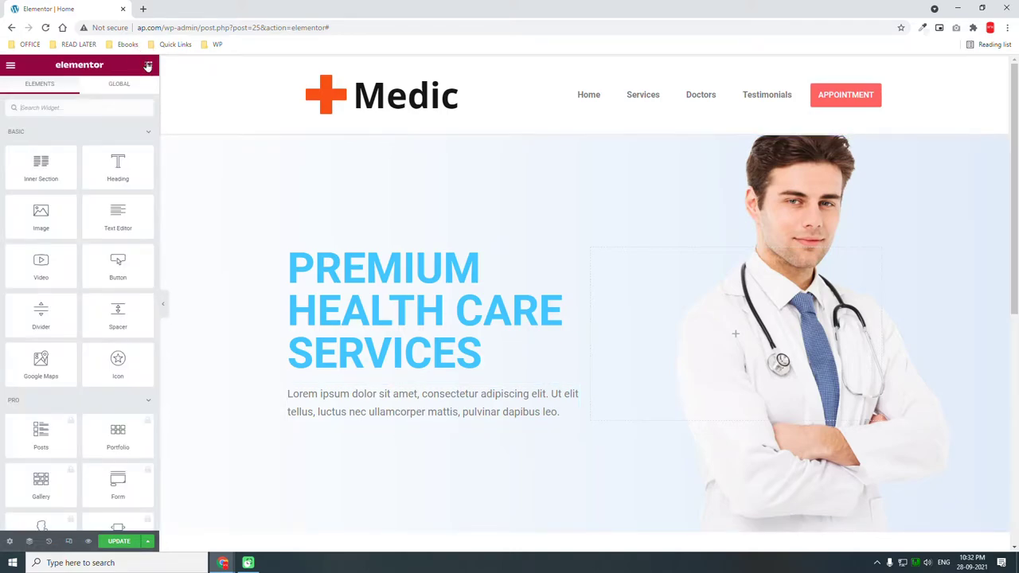
left_click_drag(114, 258, 406, 411)
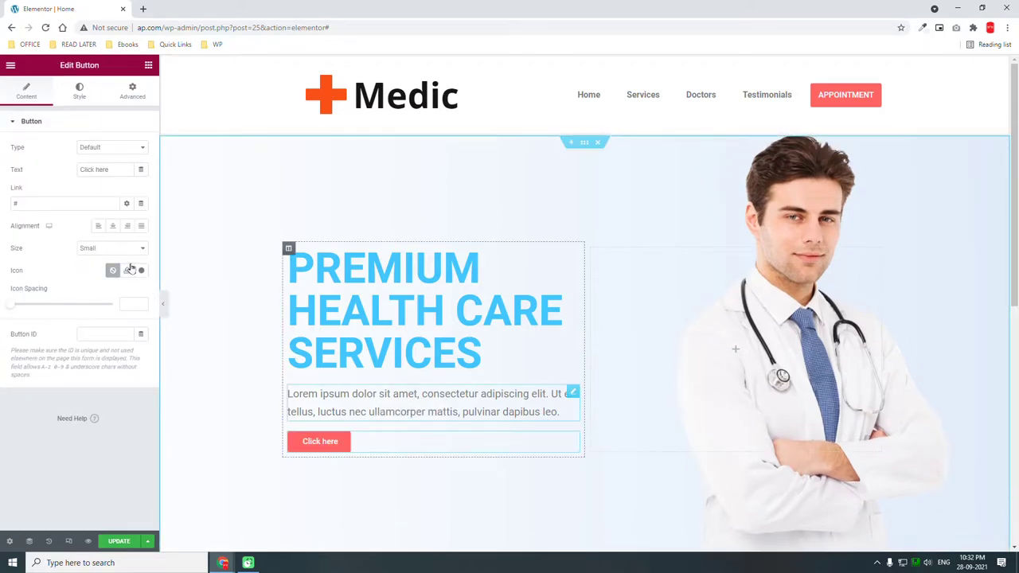
left_click(102, 248)
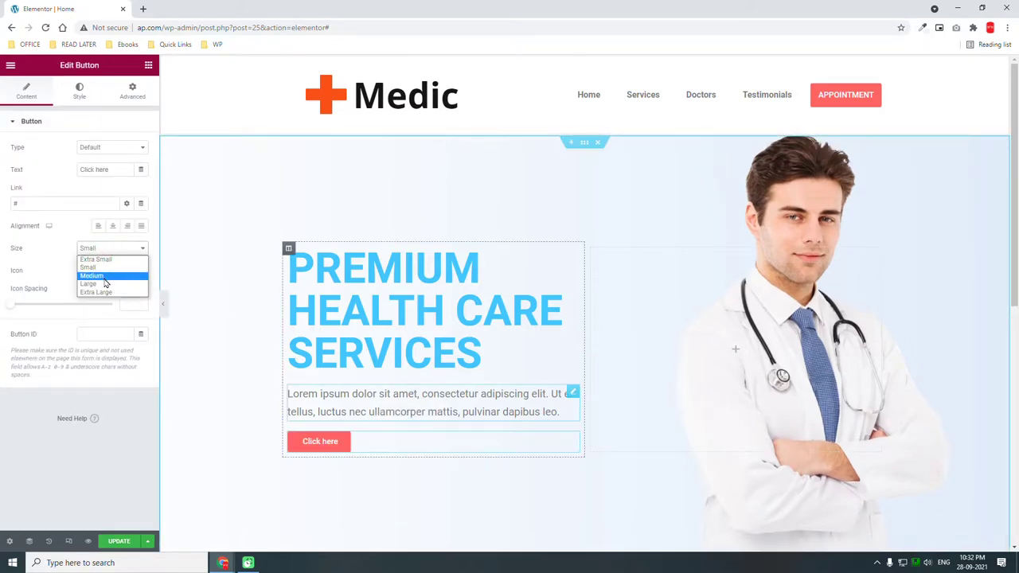
left_click(104, 284)
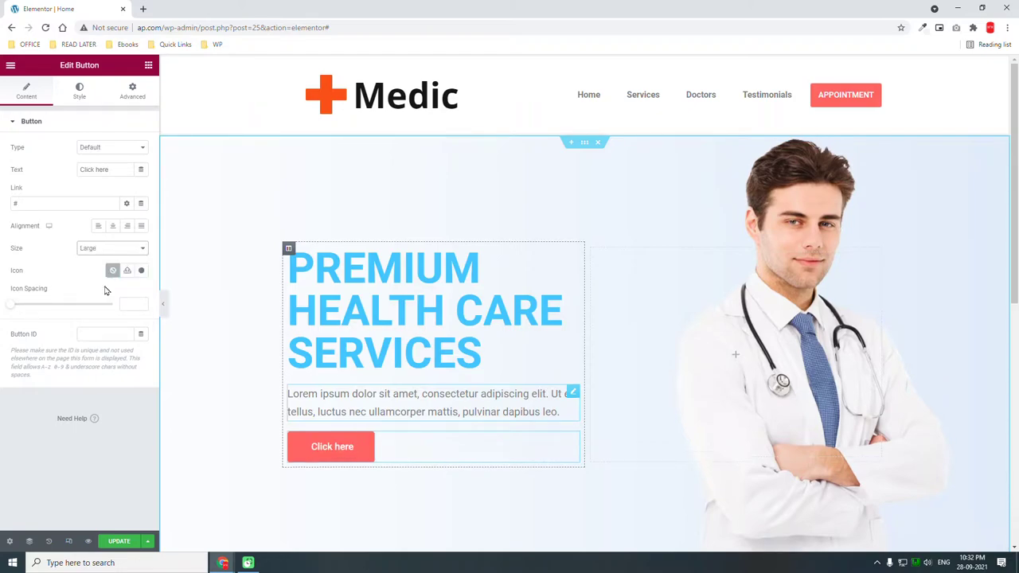
left_click(104, 250)
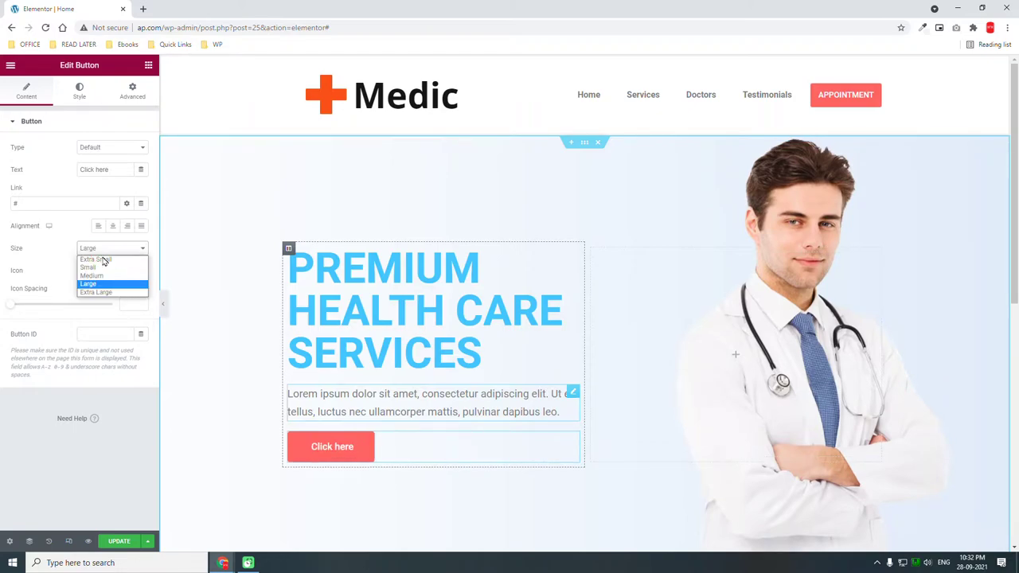
left_click(104, 277)
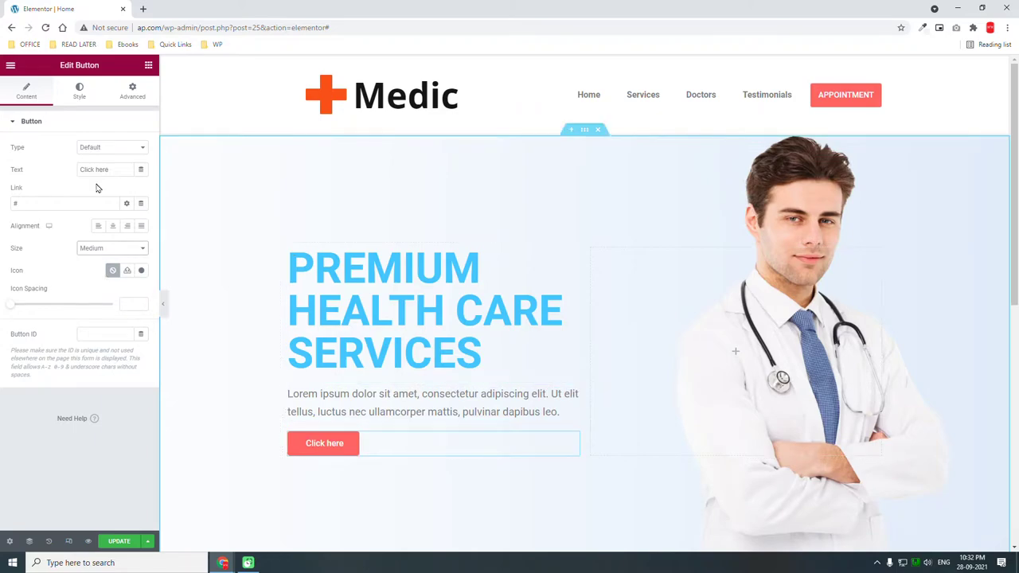
Step: Set the button's link to #appointment and its text to "BOOK AN APPOINTMENT"
left_click(79, 201)
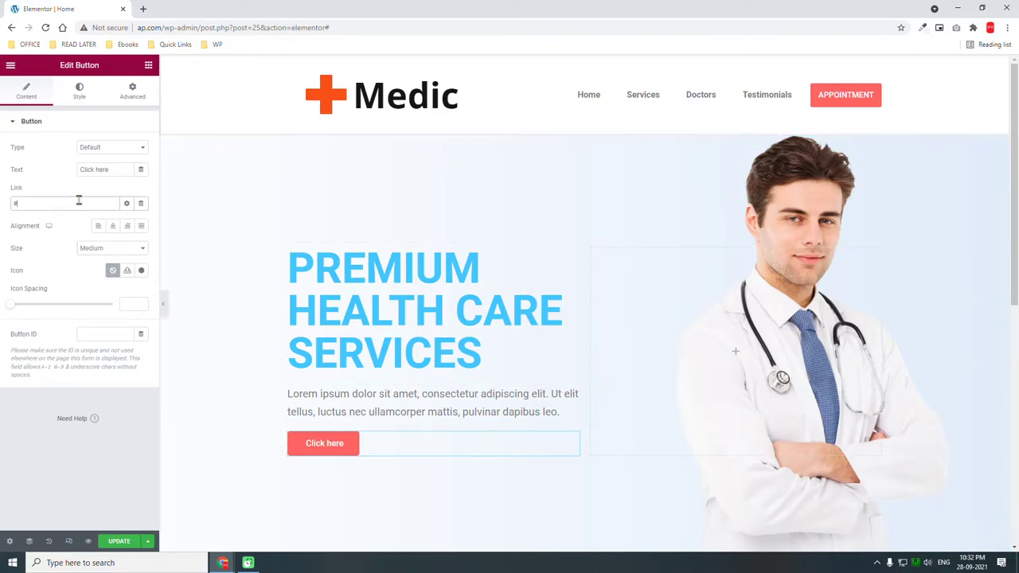
type("appointment")
triple_click(119, 169)
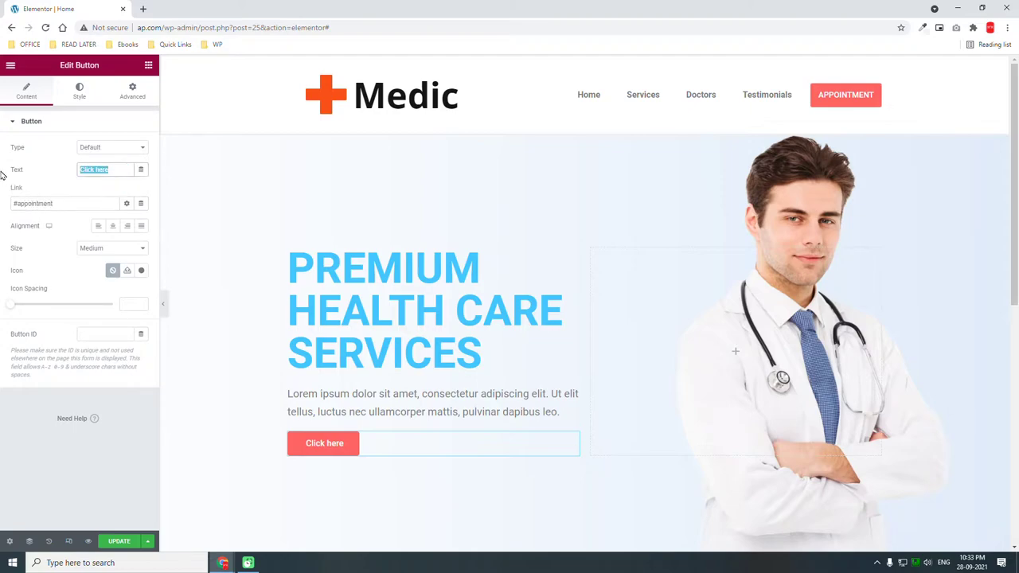
type("BOOK ")
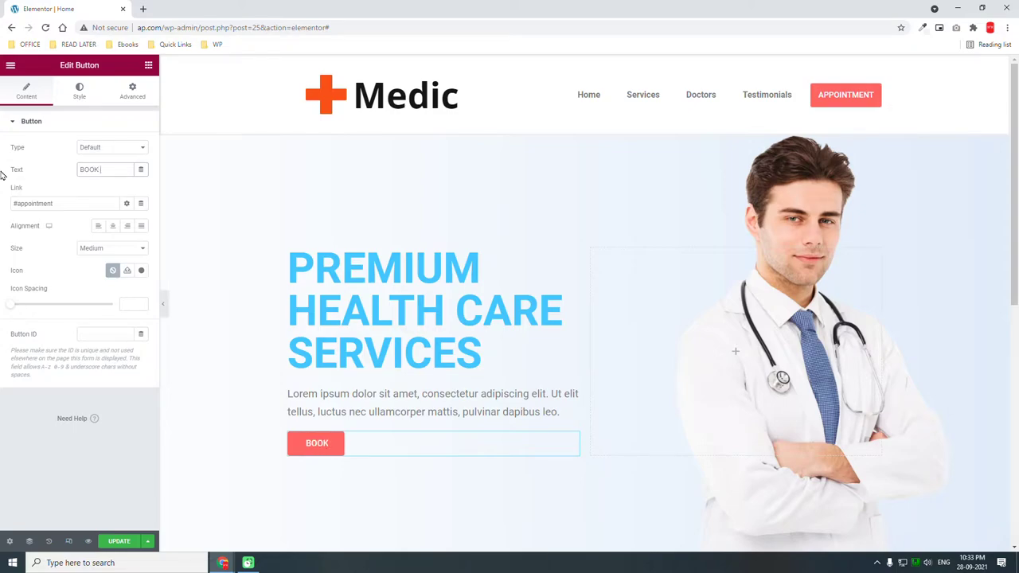
type("AN APPOIT")
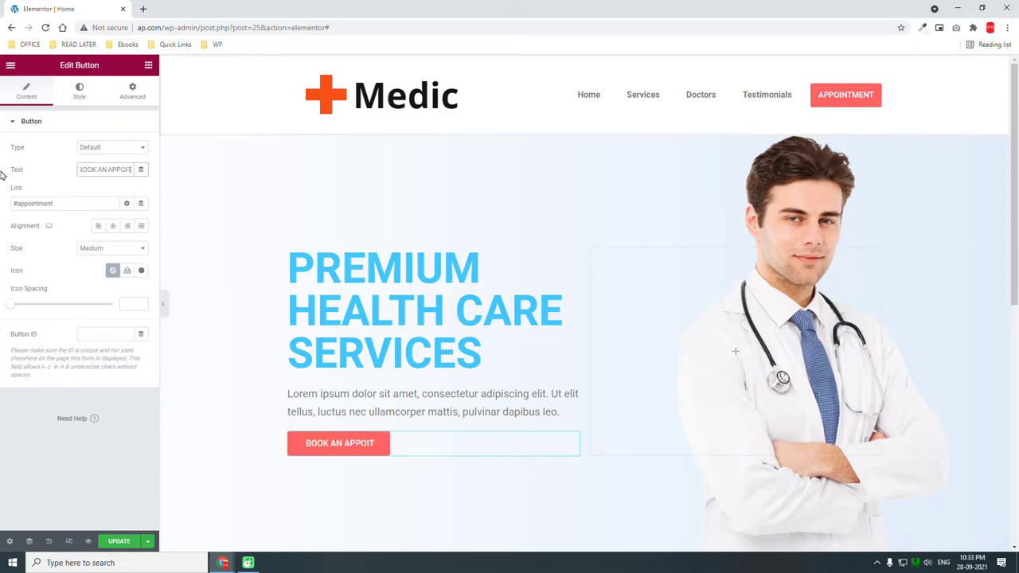
key("BackSpace")
type("NTMENT")
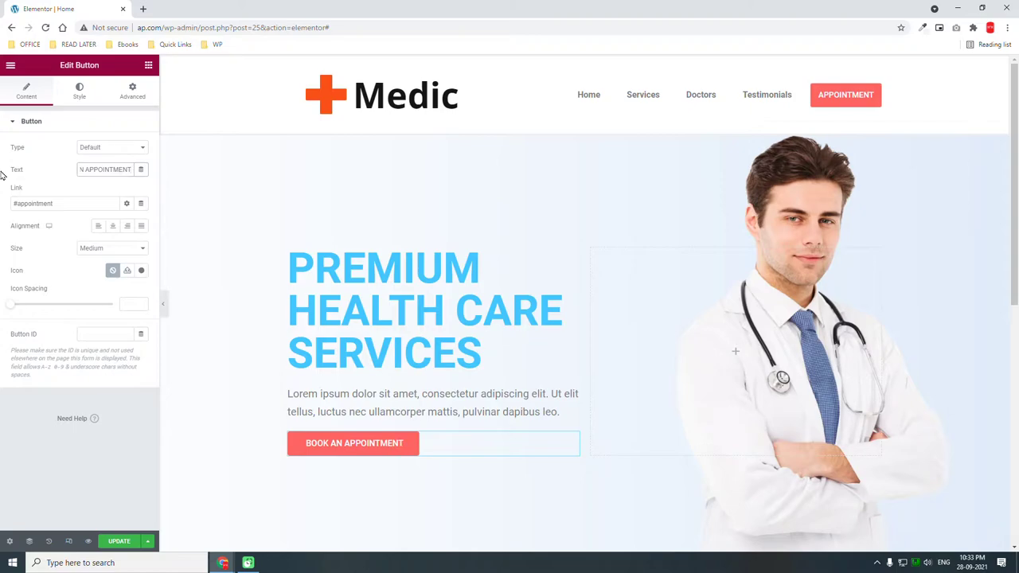
Step: Preview the hero section at full width with the editing panel hidden, checking how the page scrolls
left_click(166, 305)
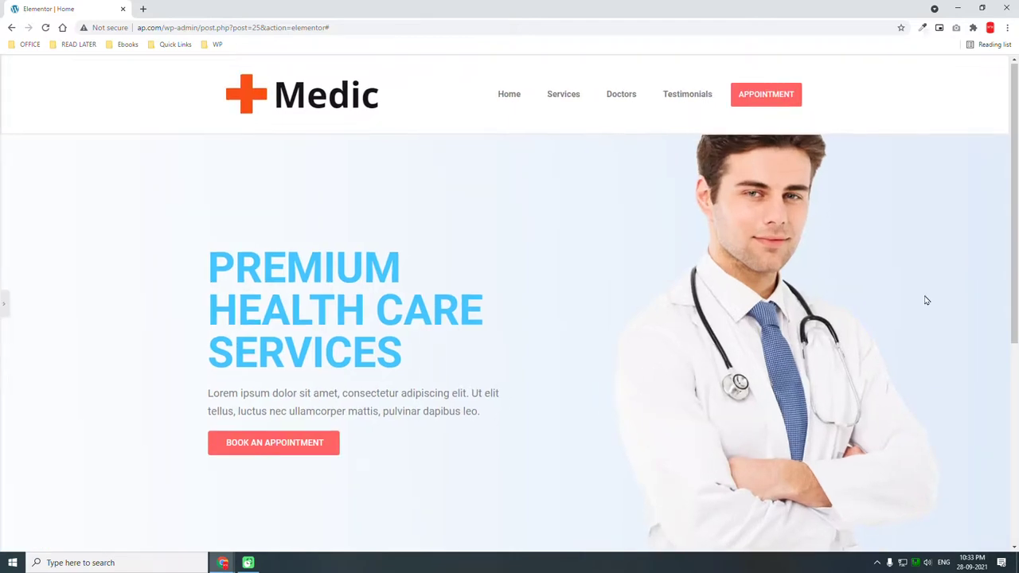
scroll(925, 299, "down", 3)
scroll(925, 299, "up", 3)
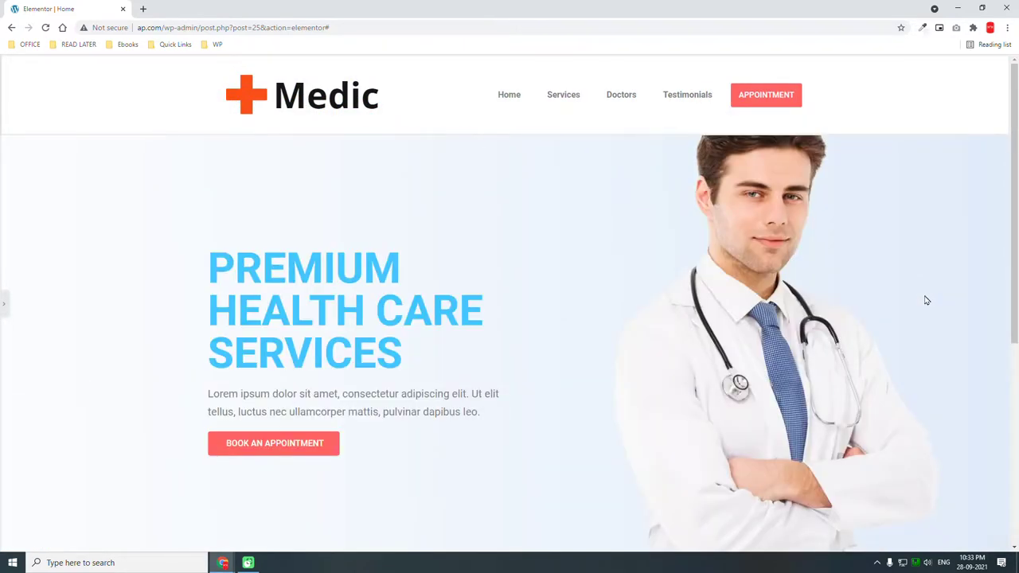
scroll(926, 299, "down", 3)
scroll(926, 299, "up", 3)
left_click(4, 304)
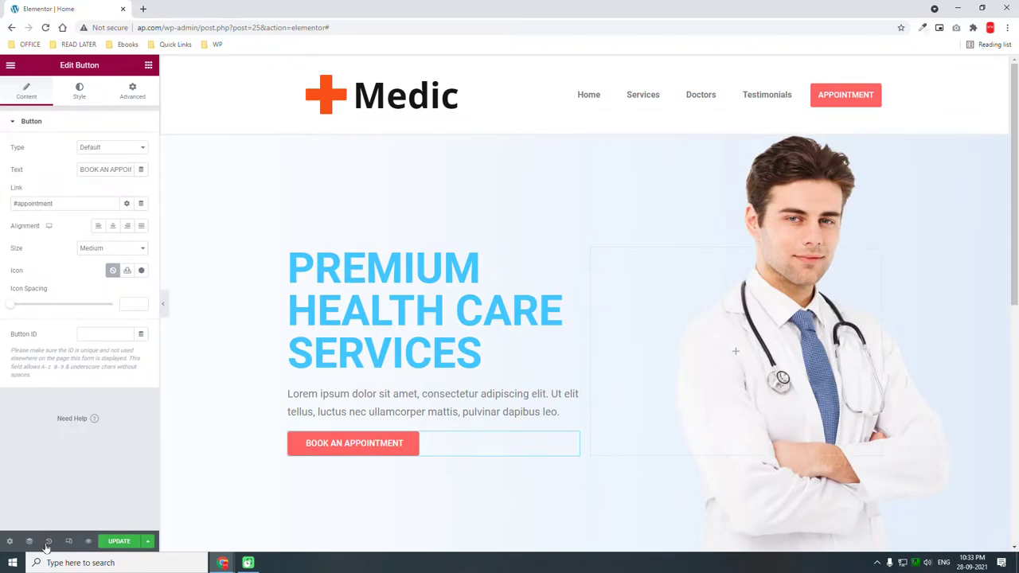
Step: Set the hero heading's typography size to 60 px for the mobile view
left_click(69, 541)
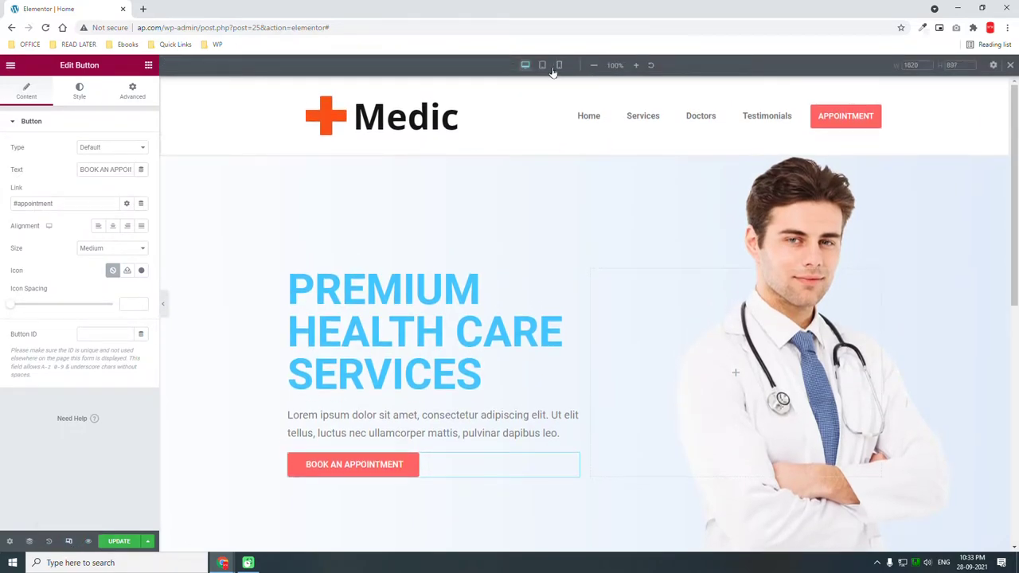
left_click(555, 69)
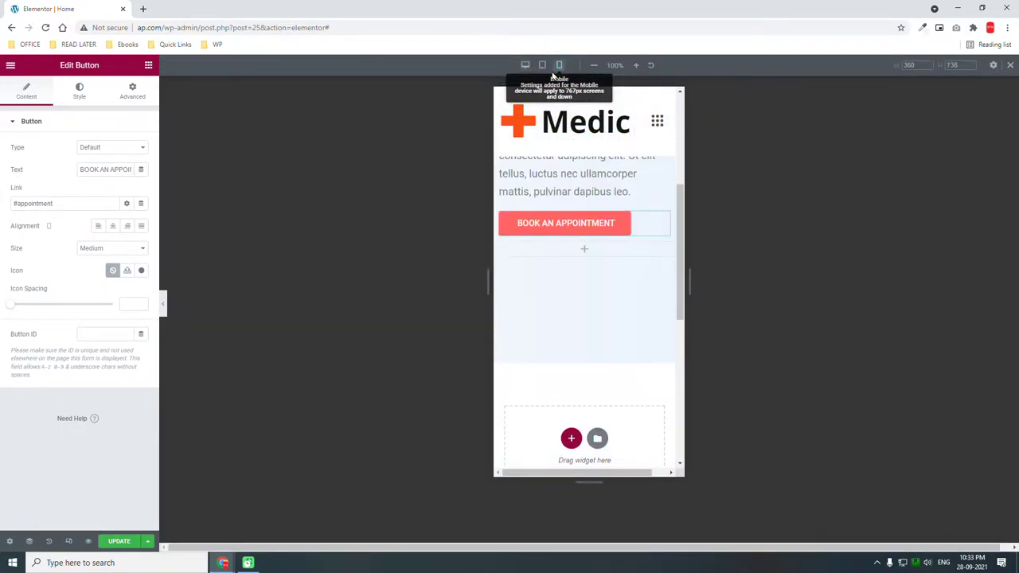
scroll(615, 265, "up", 5)
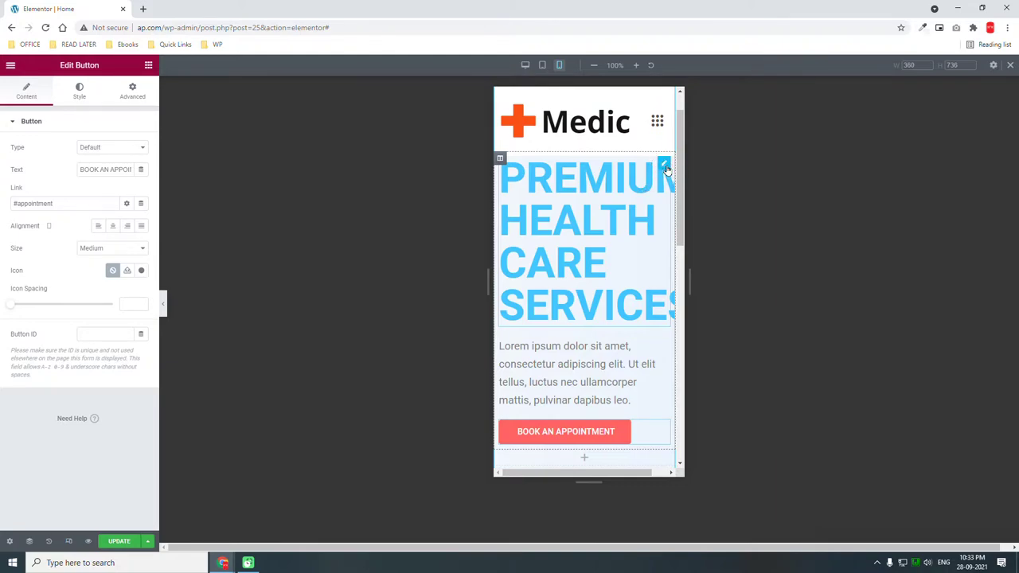
left_click(665, 167)
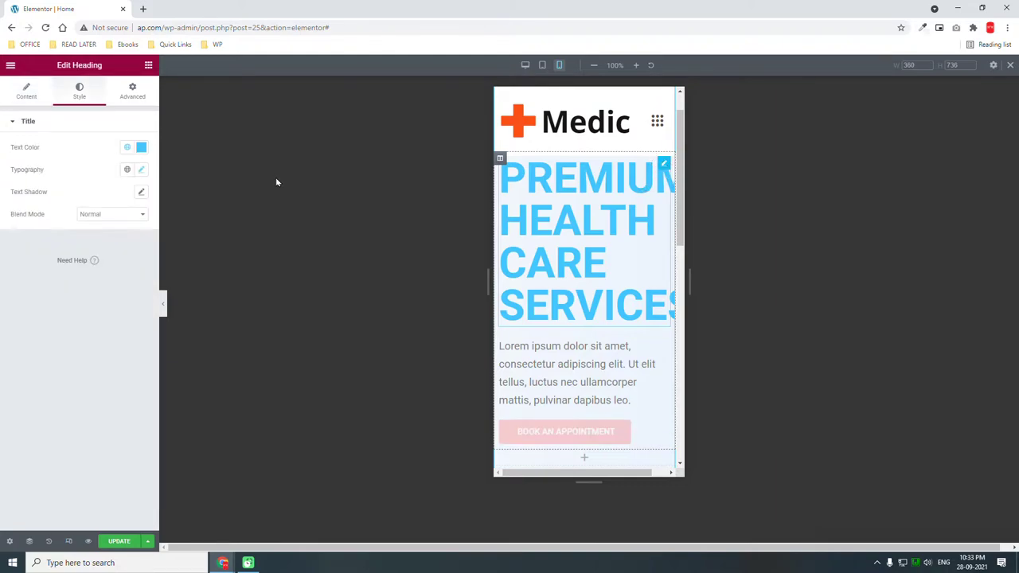
left_click(141, 169)
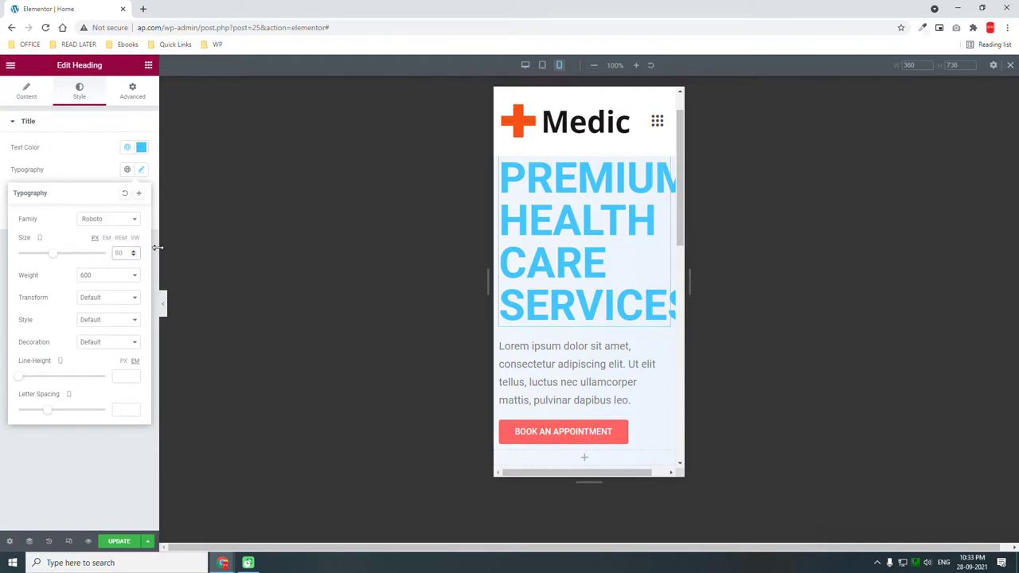
type("60")
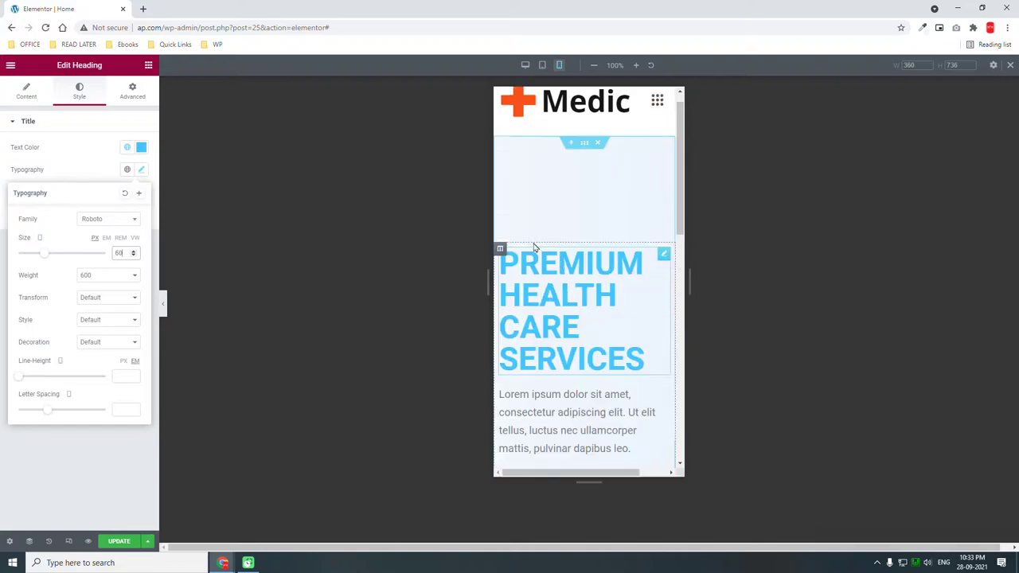
scroll(567, 248, "down", 1)
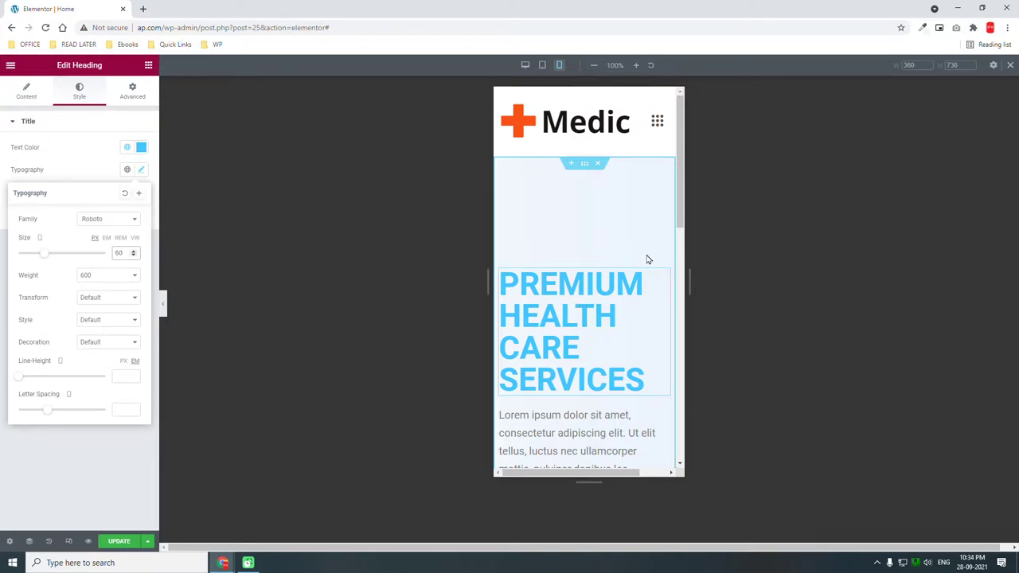
left_click(70, 500)
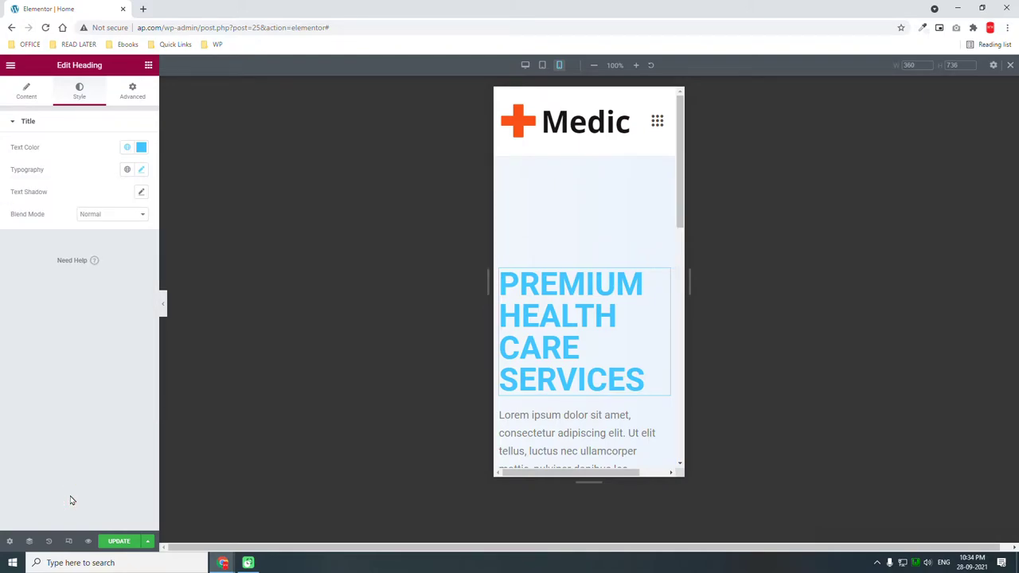
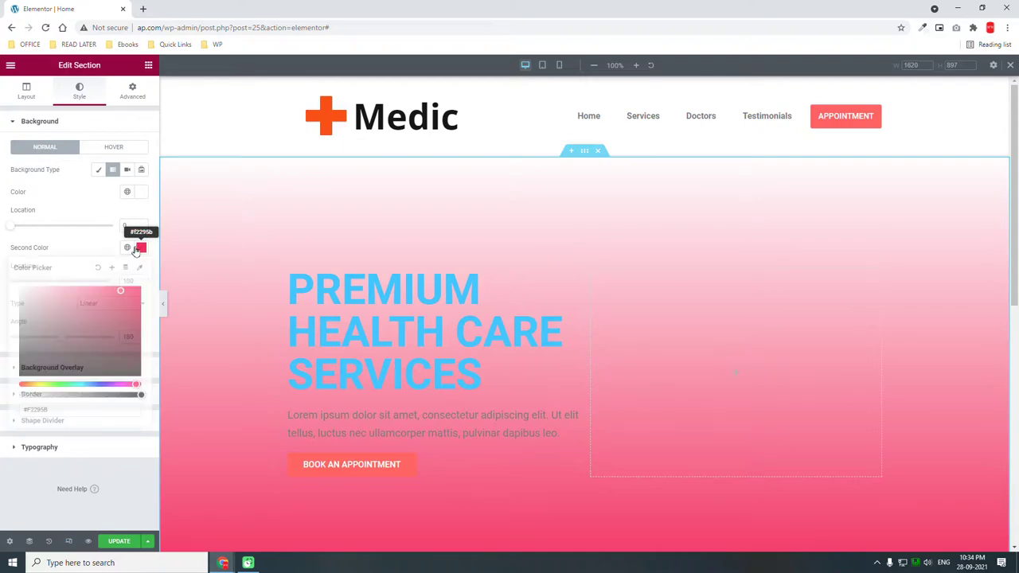
Step: Set the hero section's second gradient color to the custom pale blue #E2F2FC
left_click_drag(80, 384, 83, 384)
left_click(31, 286)
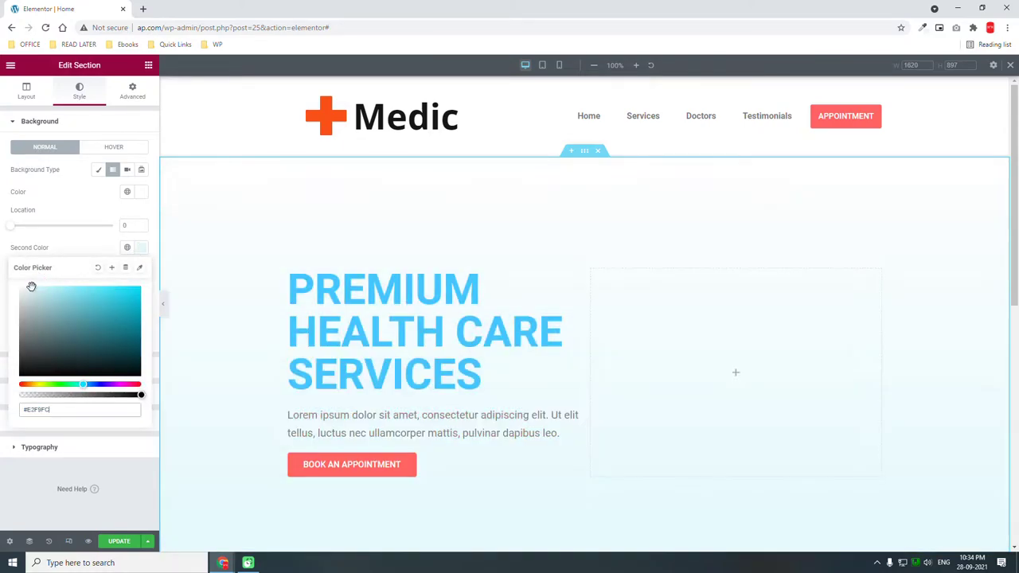
left_click(70, 242)
left_click(142, 251)
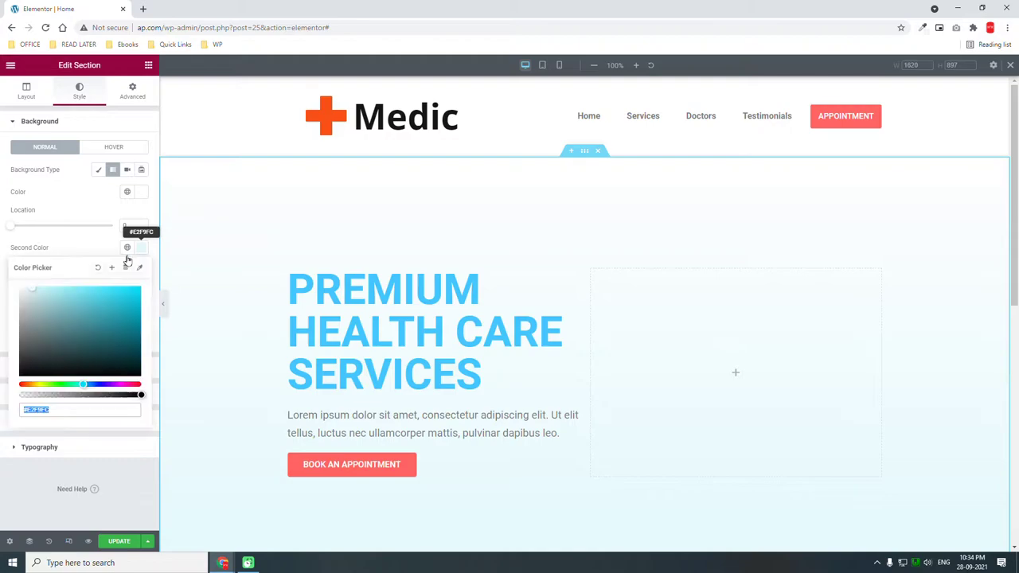
left_click(86, 383)
left_click_drag(86, 383, 88, 384)
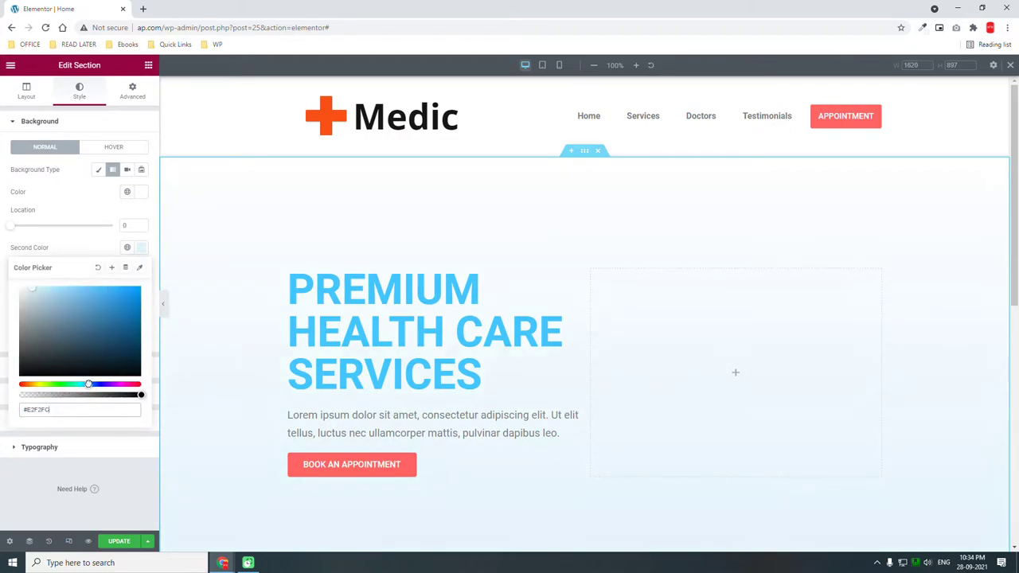
Step: Set the section's second gradient color to the global Primary blue, with its opacity reduced to give #3FC5FD3B
left_click(127, 248)
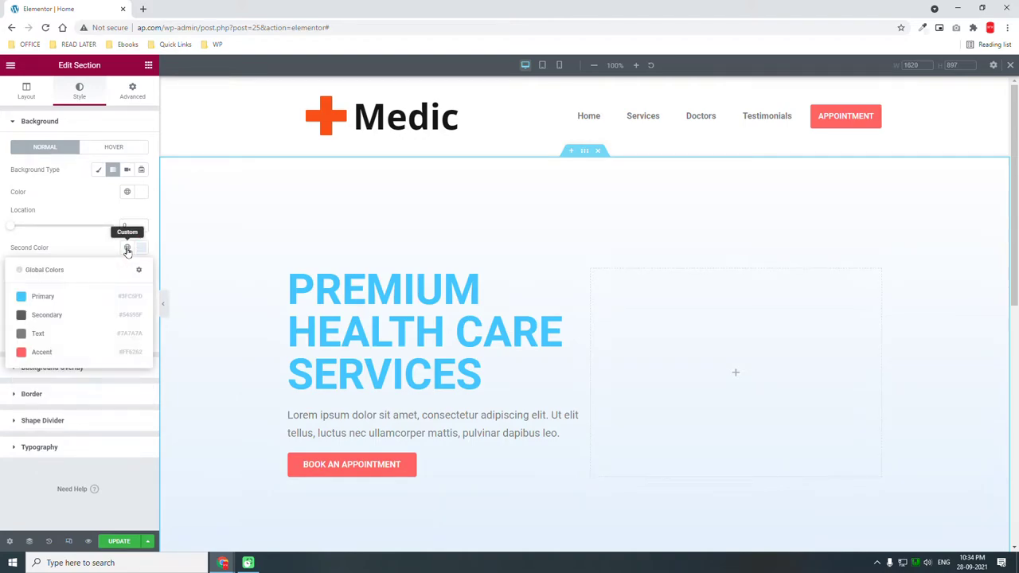
left_click(44, 297)
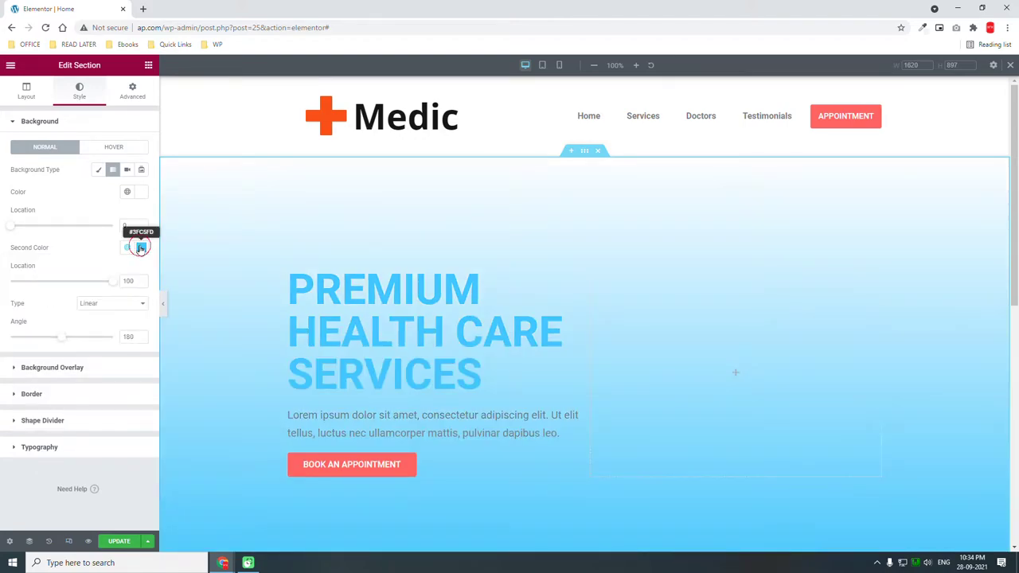
left_click(140, 248)
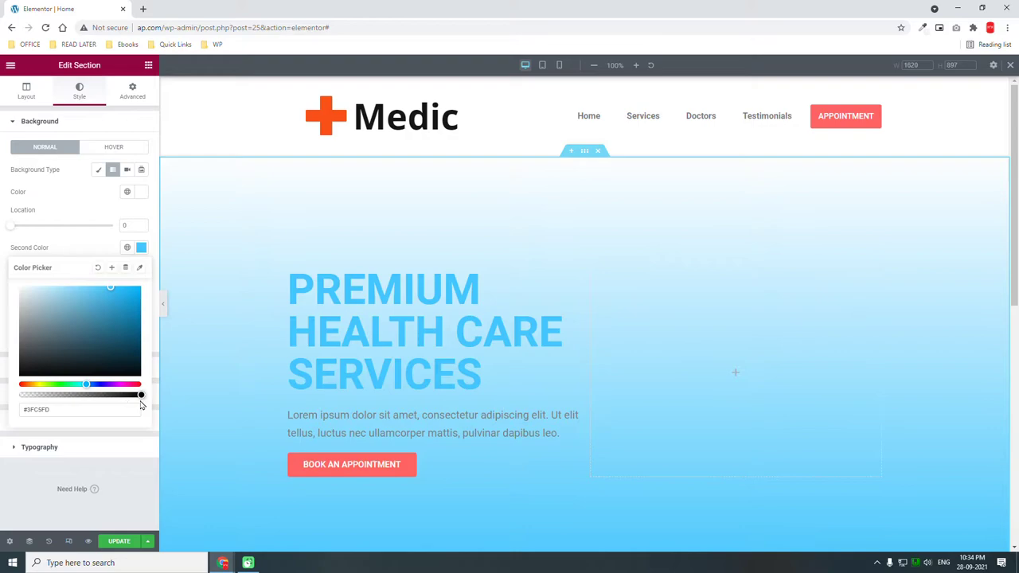
left_click(47, 397)
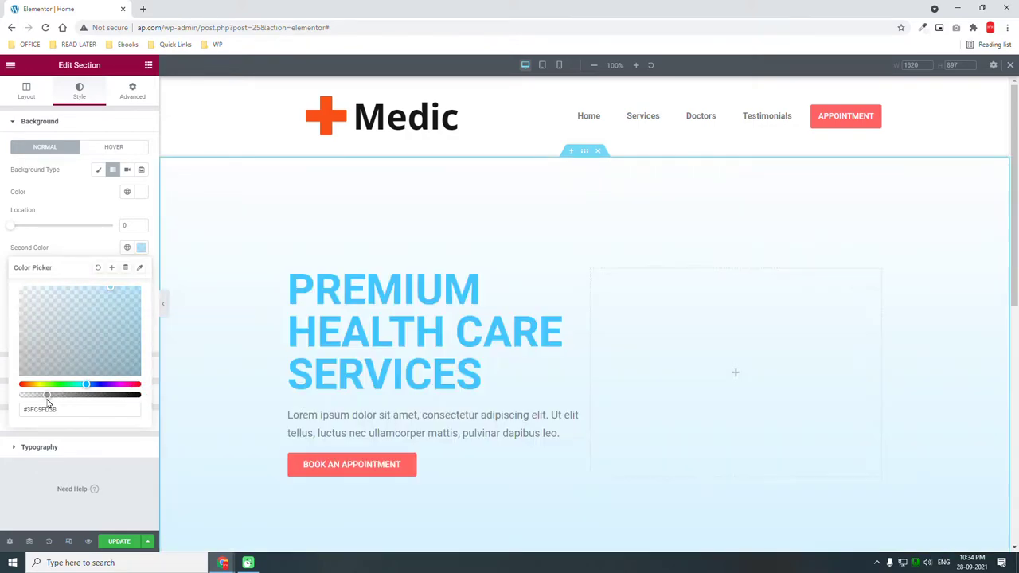
left_click(92, 241)
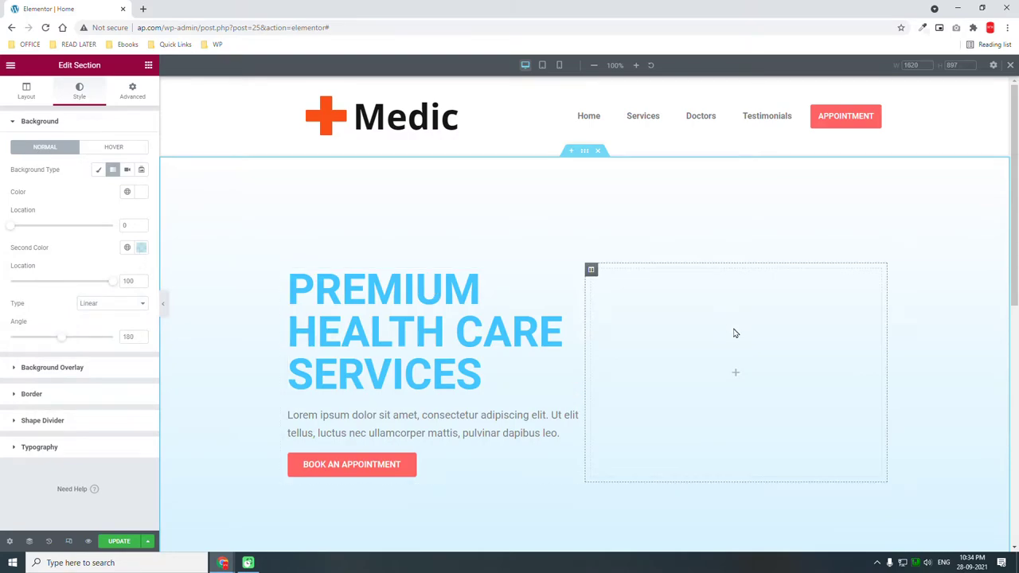
Step: Set the section background's linear gradient angle to 90 and preview it at full width
scroll(734, 332, "down", 2)
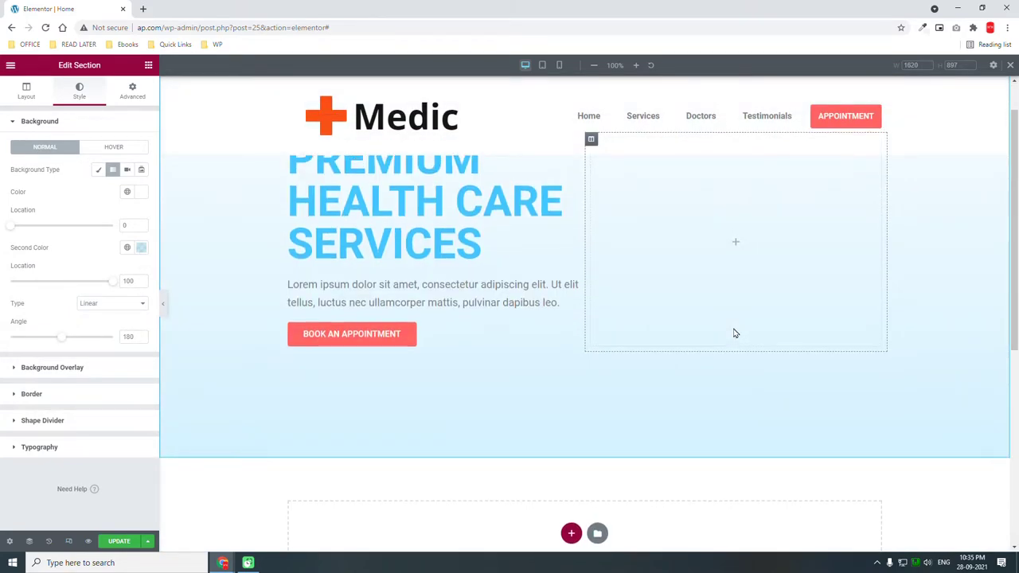
scroll(729, 333, "up", 2)
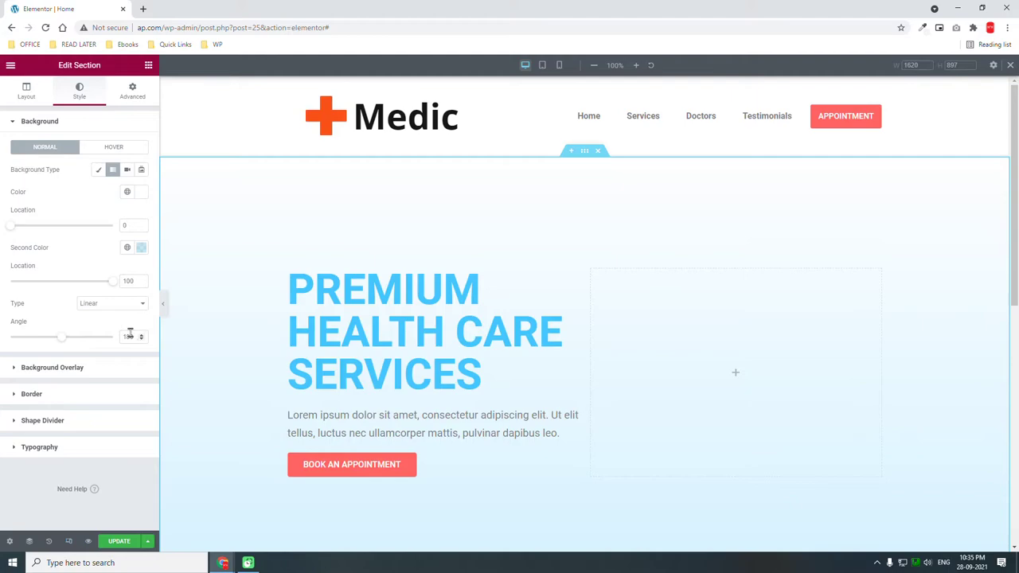
left_click_drag(136, 336, 67, 338)
type("90")
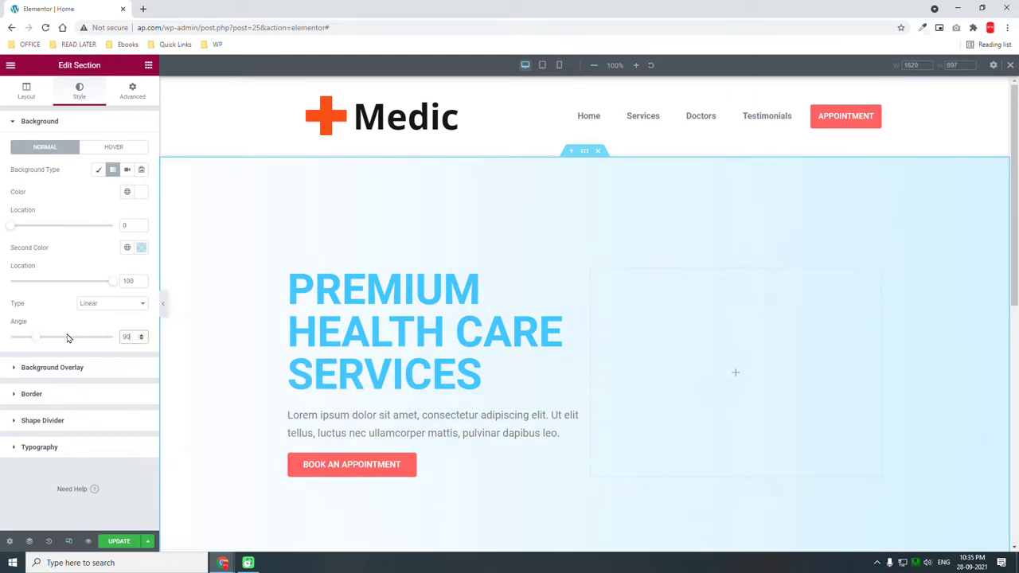
left_click(160, 303)
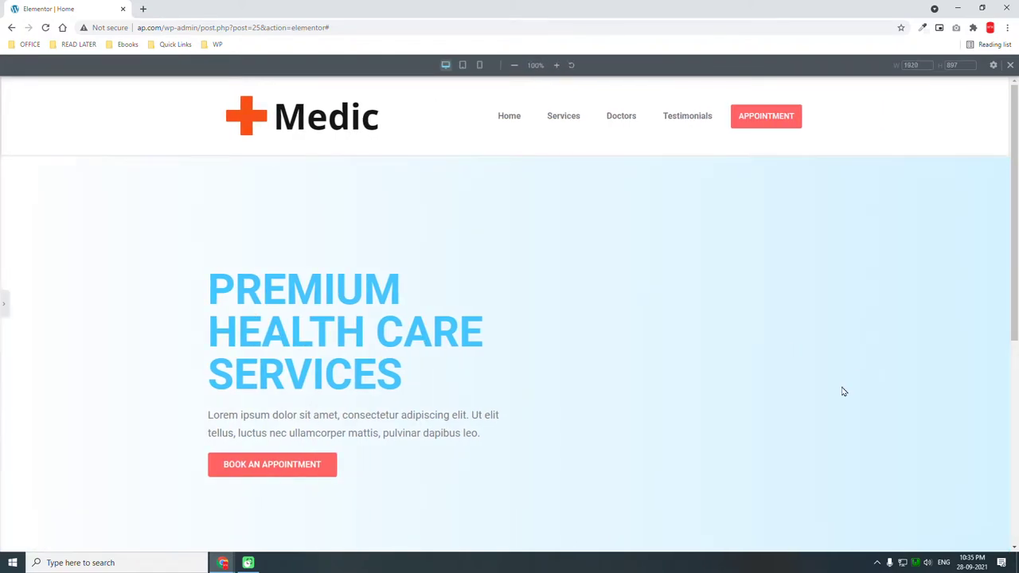
left_click(4, 304)
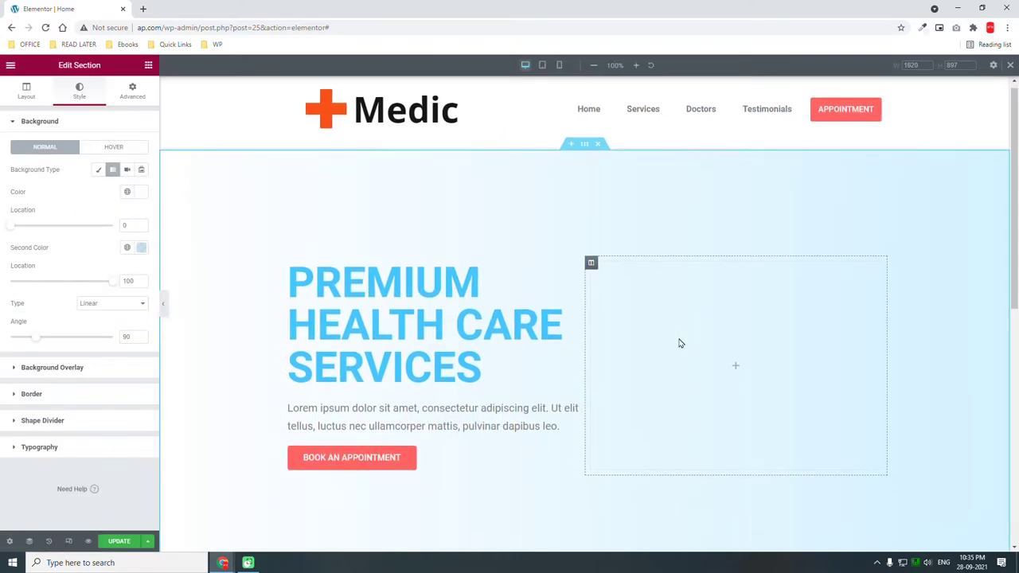
Step: Add an Image widget to the hero section's empty second column
scroll(681, 343, "down", 2)
left_click(147, 66)
left_click_drag(40, 214, 744, 247)
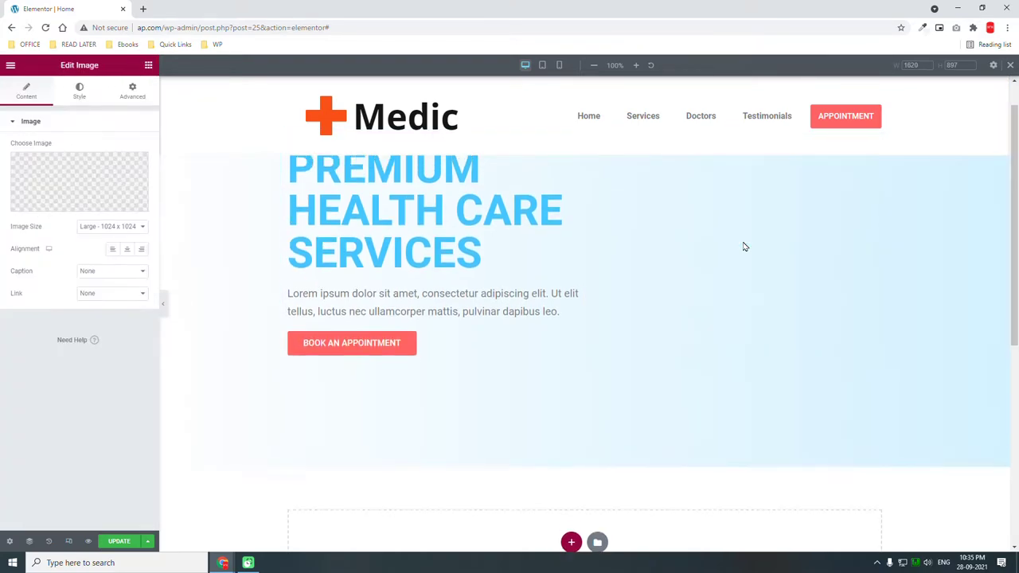
Step: Set the image size to Full, insert 1doctor.webp from the media library, and preview the section at full width
left_click(115, 226)
left_click(105, 290)
left_click(79, 177)
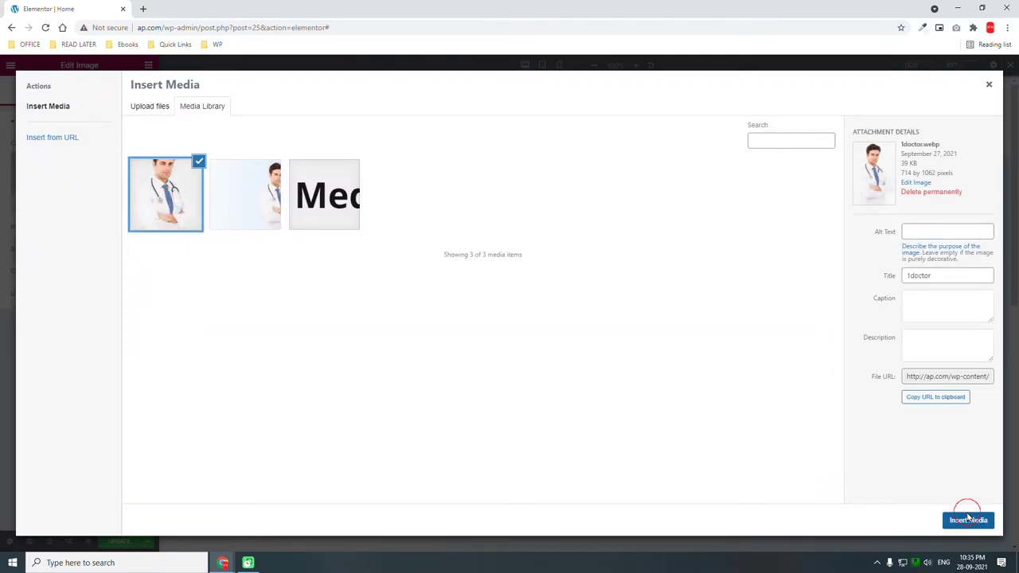
left_click(968, 519)
scroll(887, 425, "down", 2)
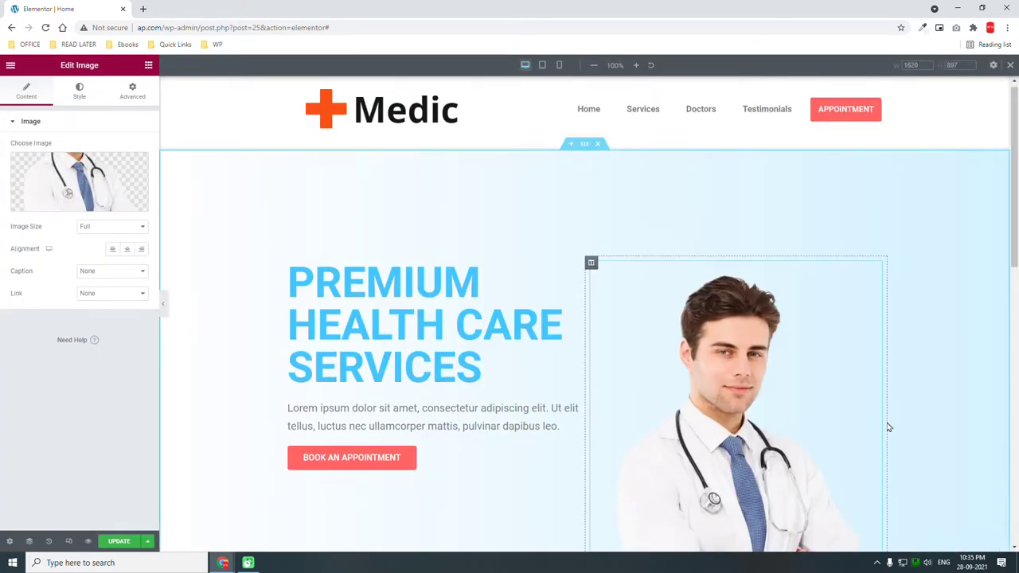
scroll(788, 427, "down", 1)
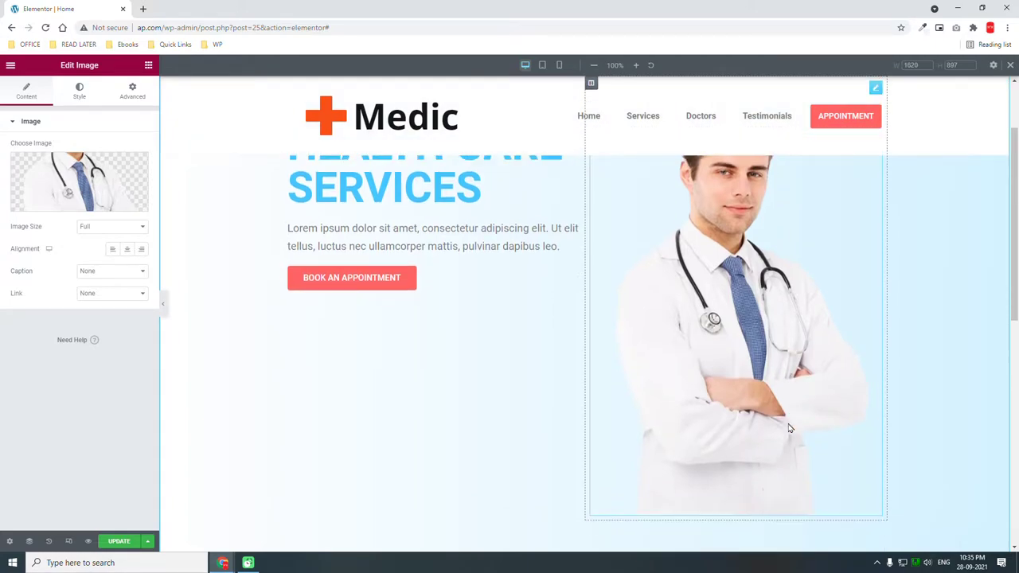
left_click(164, 304)
scroll(383, 298, "up", 3)
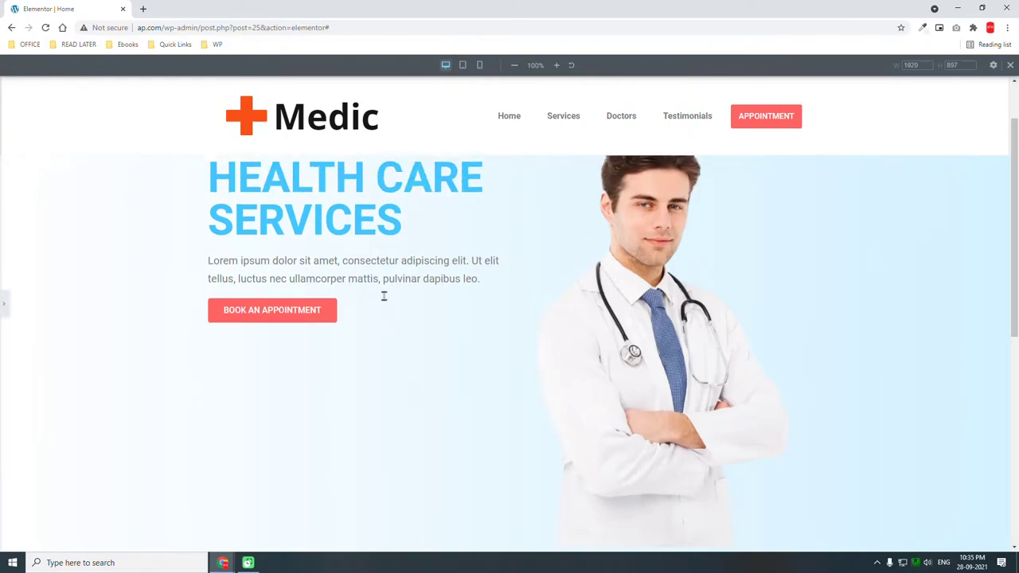
Step: Set the hero section's bottom padding to 0 so the doctor image sits at its lower edge
scroll(77, 295, "down", 2)
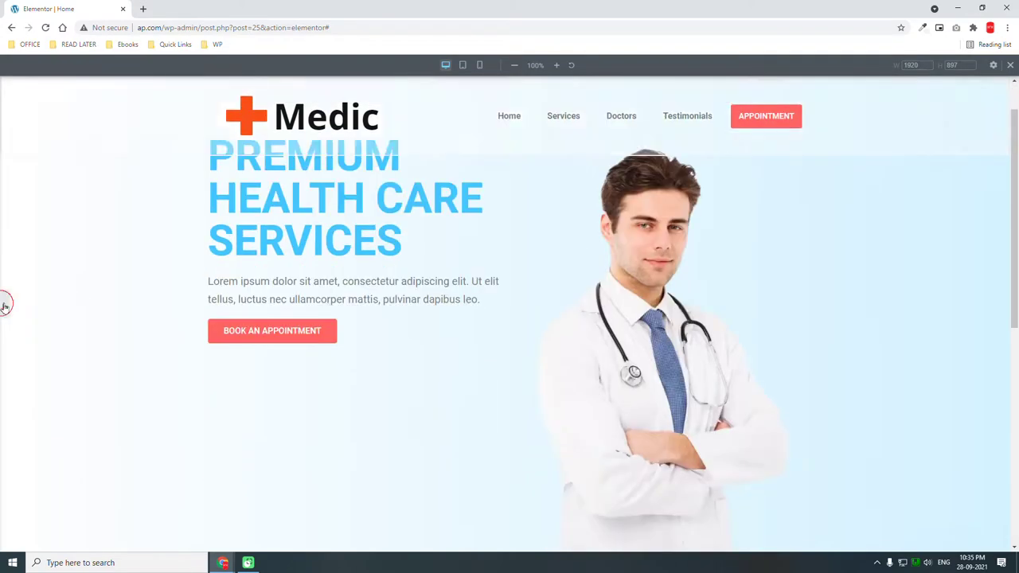
left_click(701, 436)
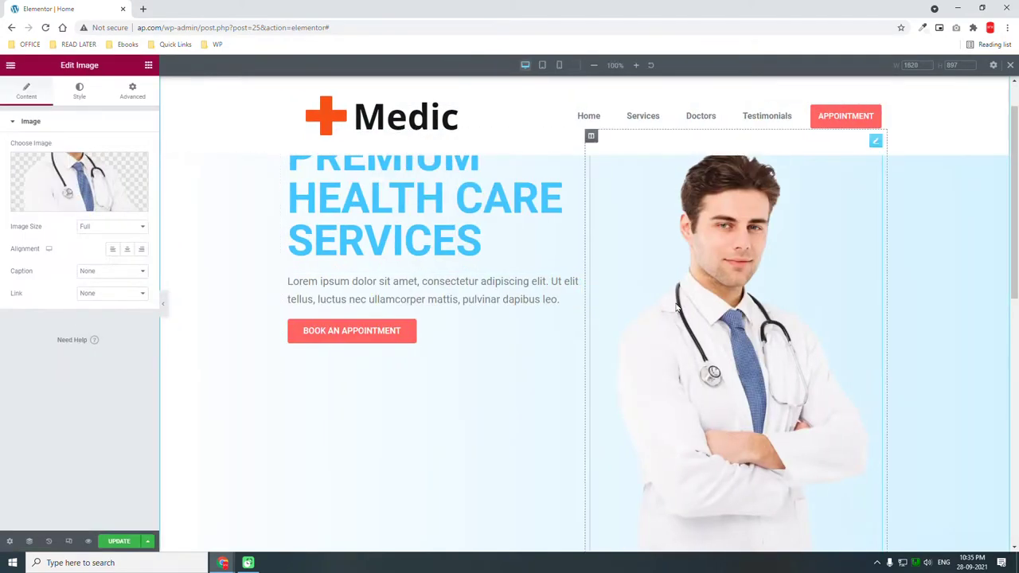
scroll(701, 437, "down", 3)
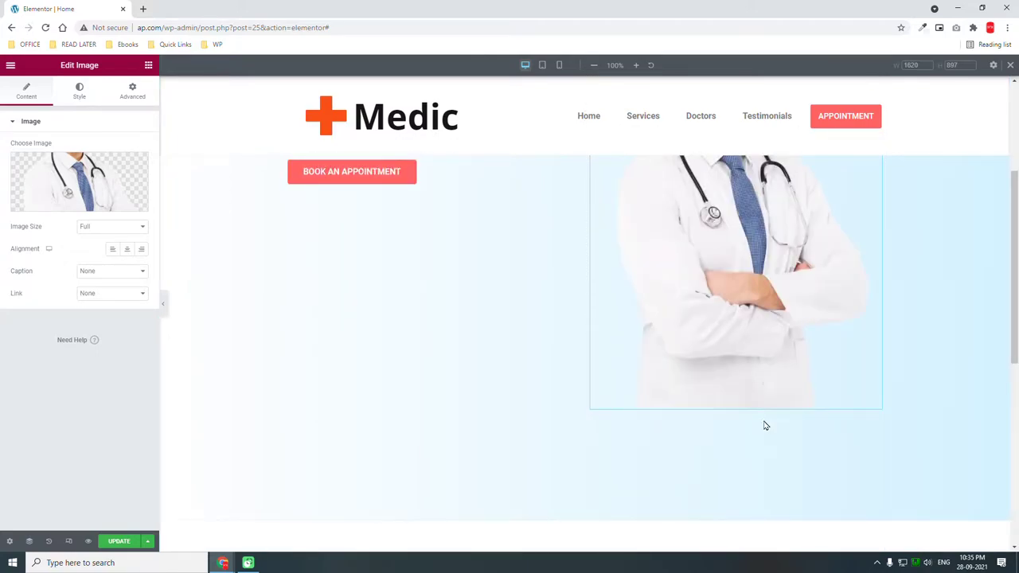
scroll(642, 387, "up", 4)
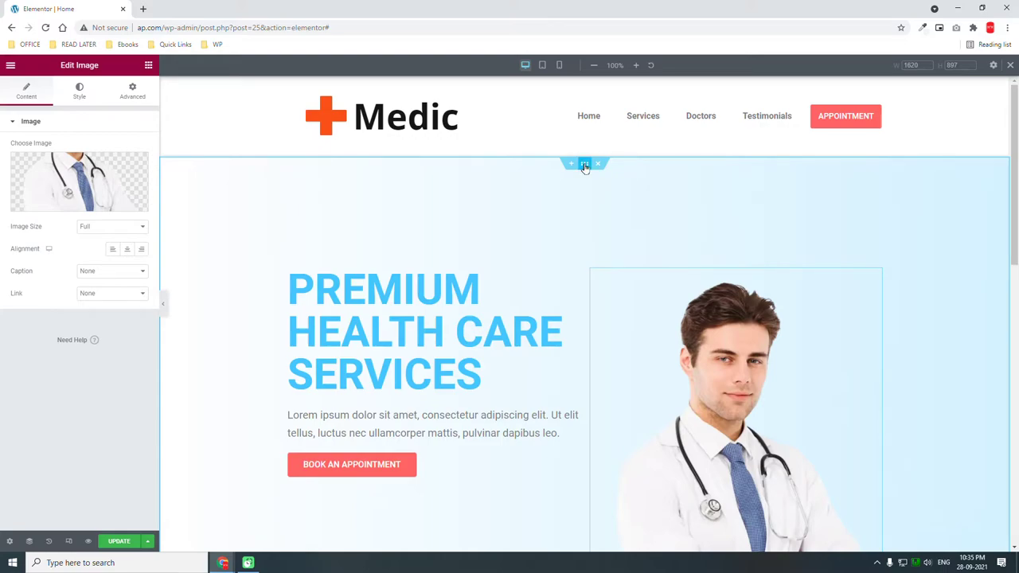
left_click(584, 166)
left_click(132, 90)
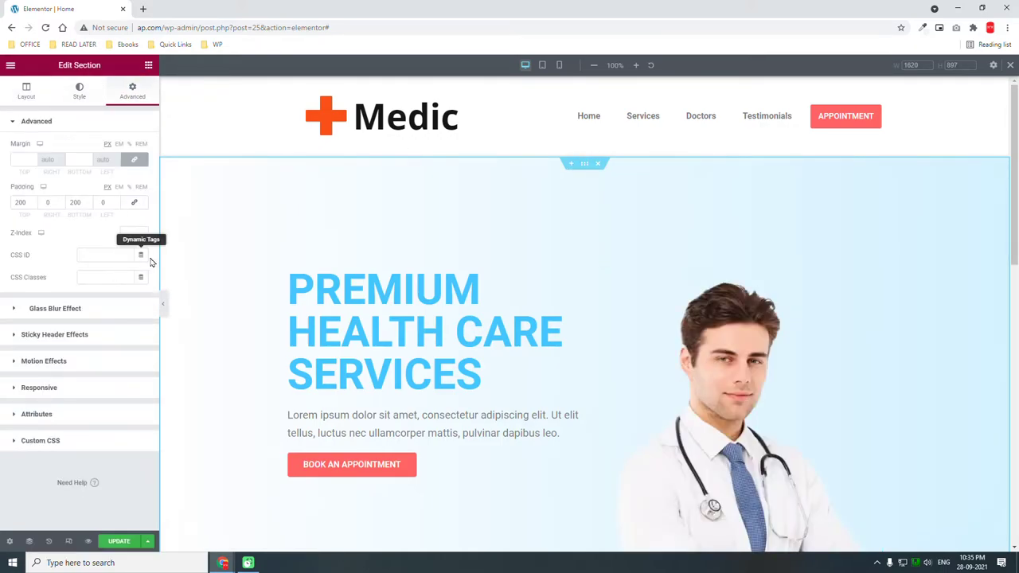
left_click(80, 202)
left_click_drag(80, 202, 3, 207)
type("0")
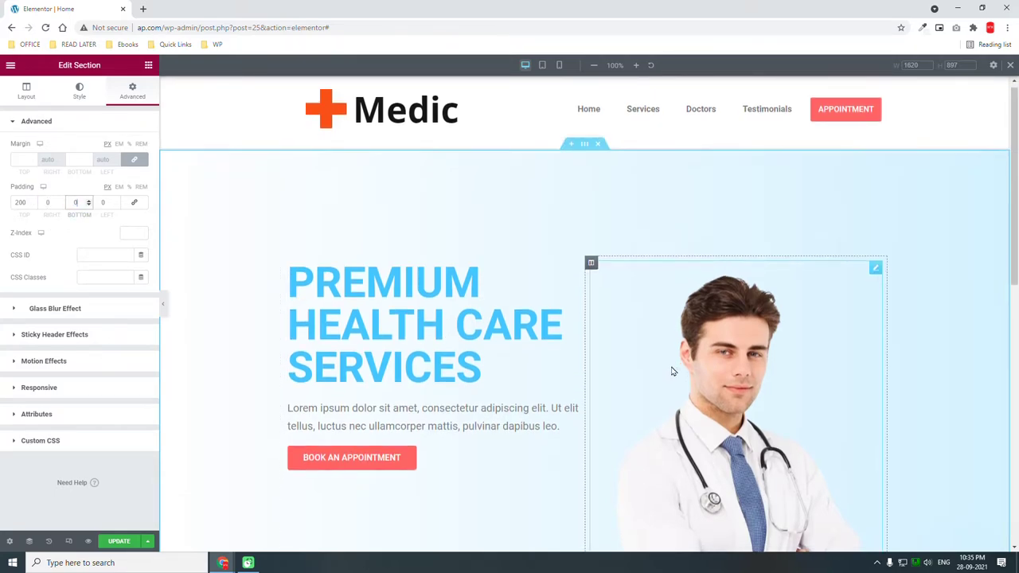
scroll(676, 374, "down", 3)
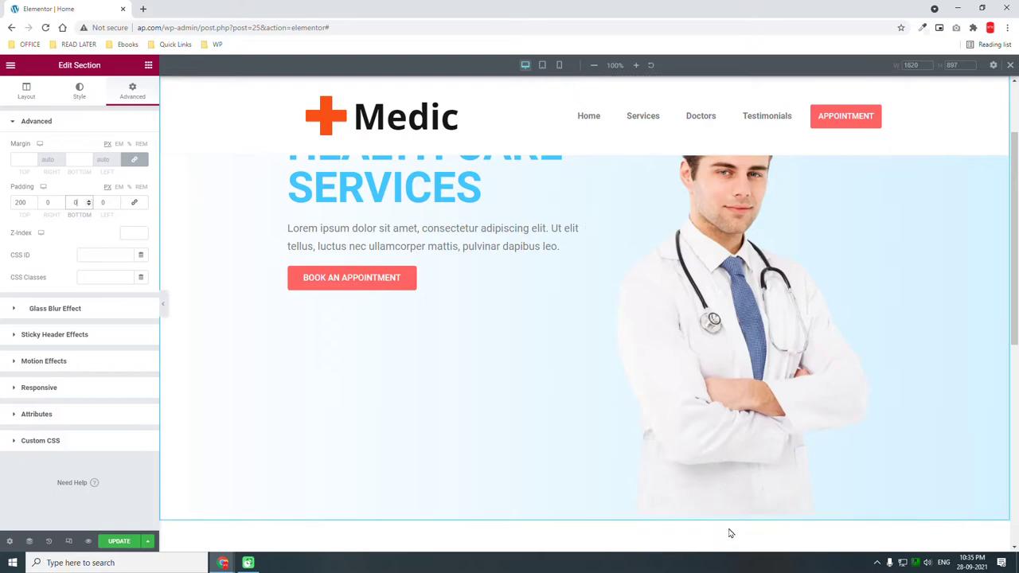
Step: Set the hero section's columns gap to No Gap and preview the result at full width
left_click(24, 101)
left_click(105, 204)
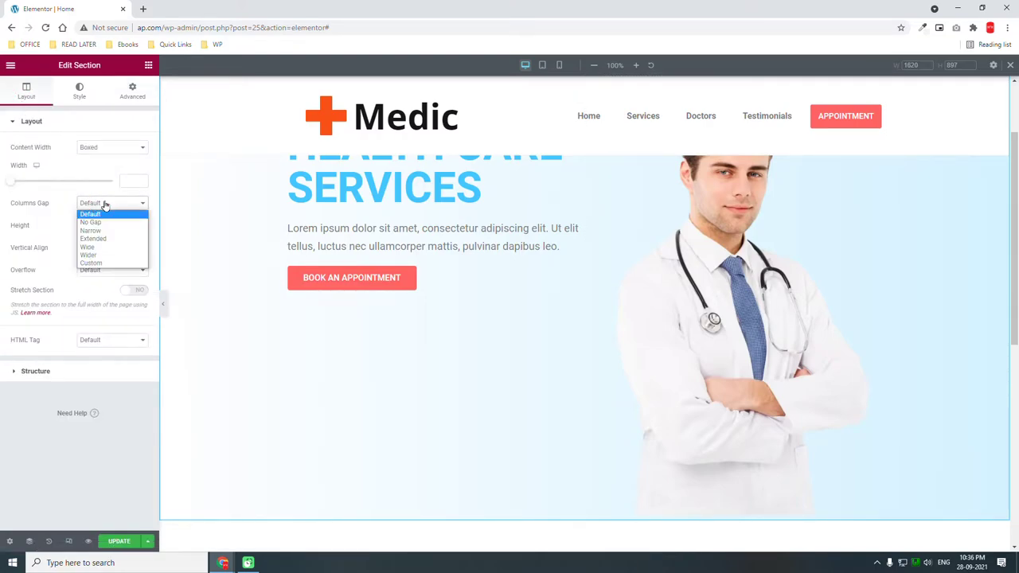
left_click(105, 222)
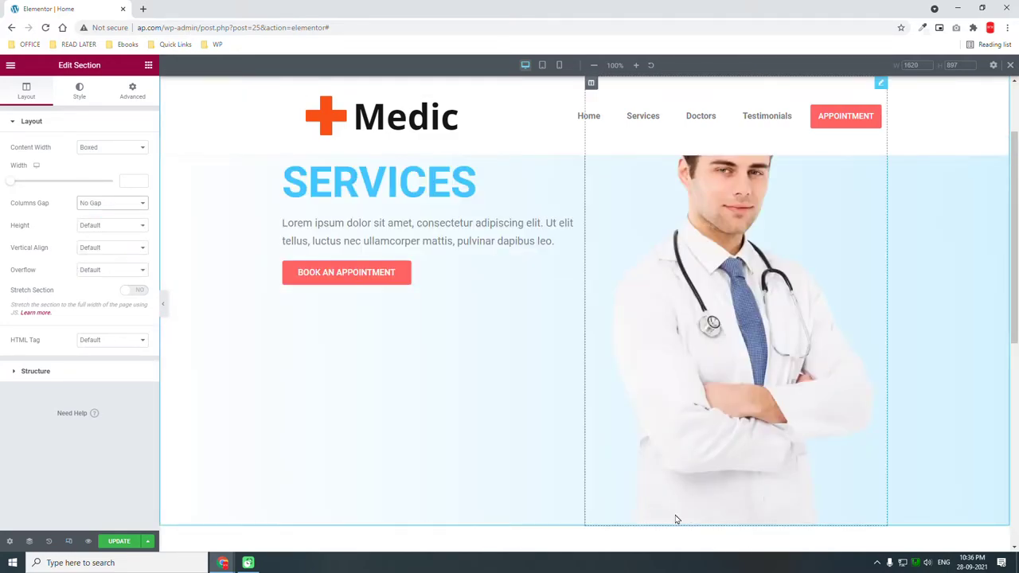
left_click(165, 303)
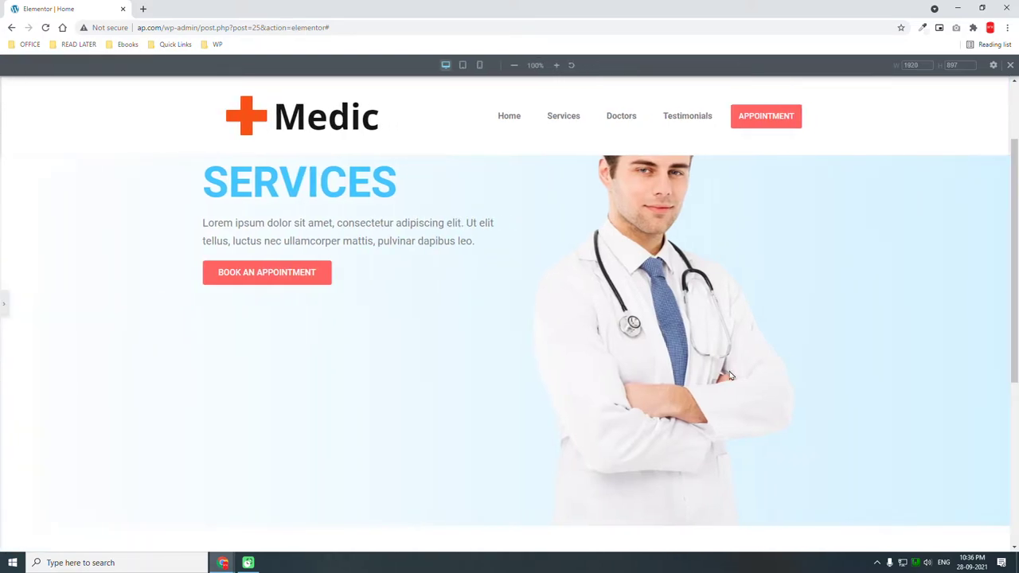
scroll(730, 375, "down", 2)
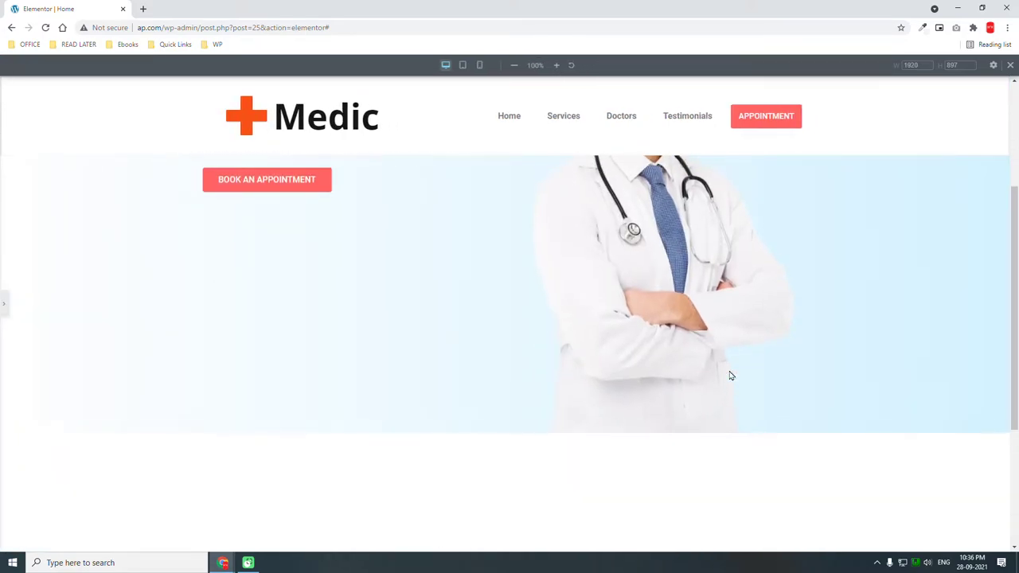
scroll(731, 375, "up", 3)
scroll(716, 362, "up", 1)
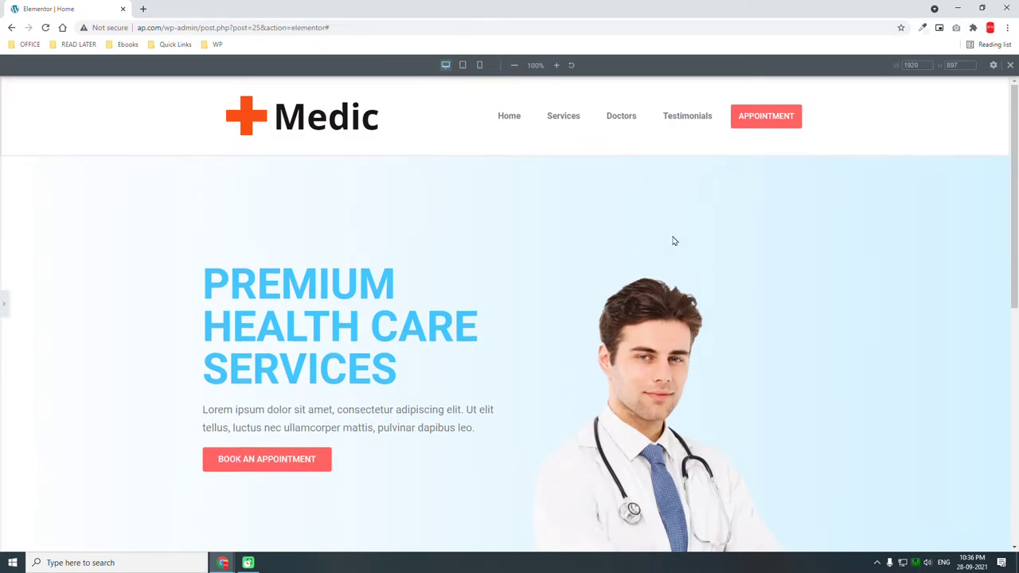
left_click(2, 308)
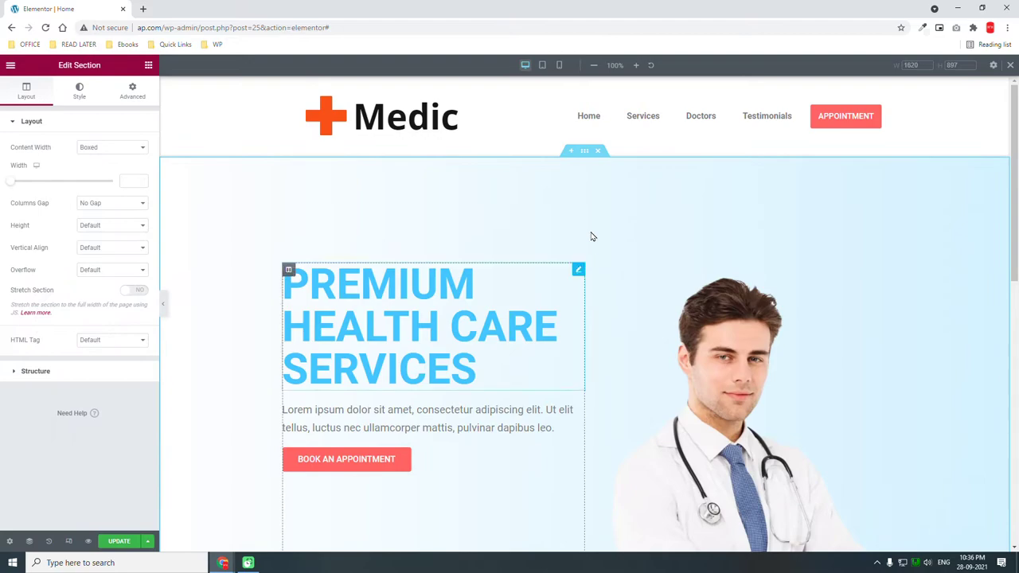
Step: Reduce the hero section's top padding to 50 px and check the section down to its lower edge
left_click(136, 96)
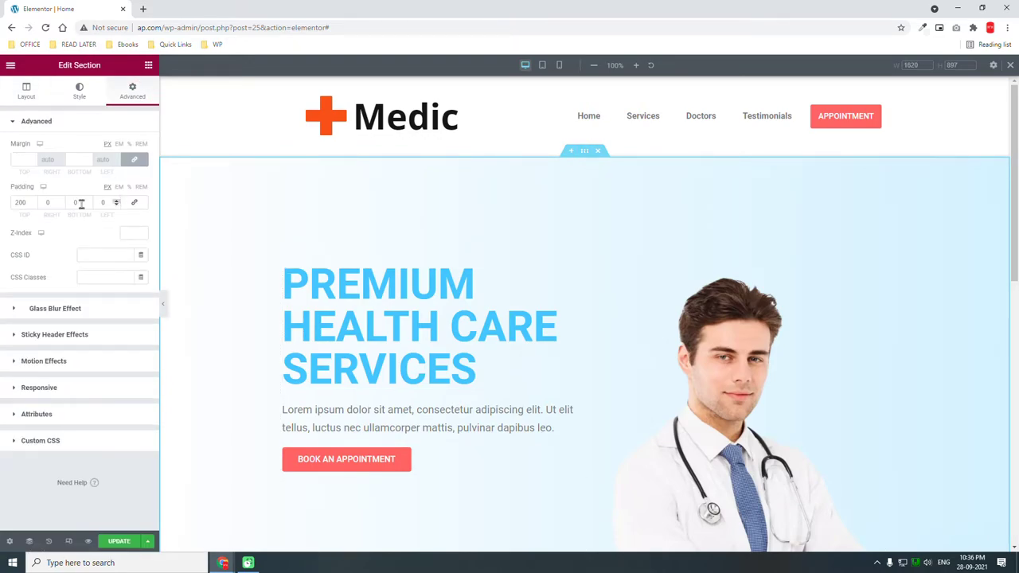
double_click(26, 203)
type("50")
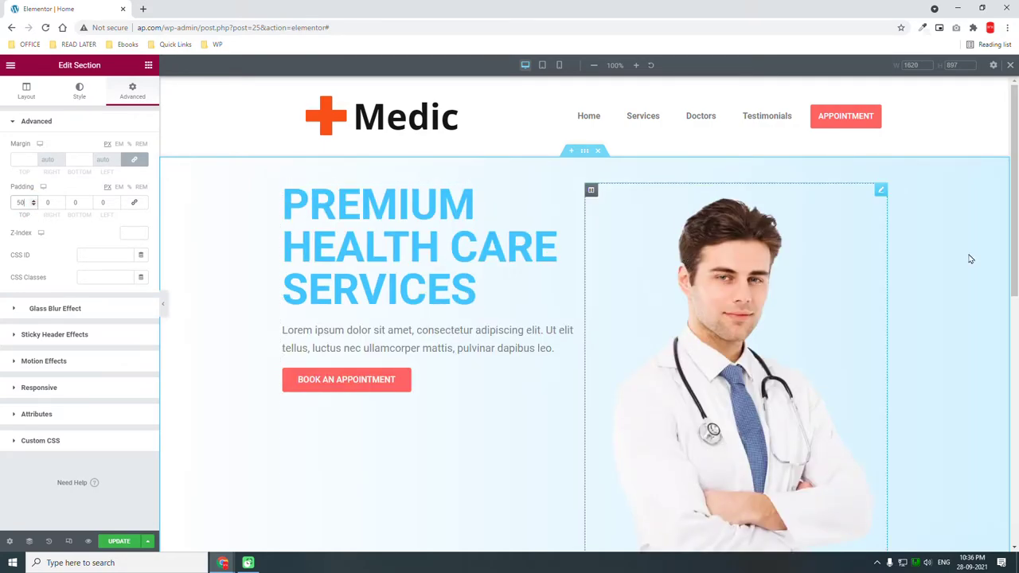
scroll(963, 273, "down", 3)
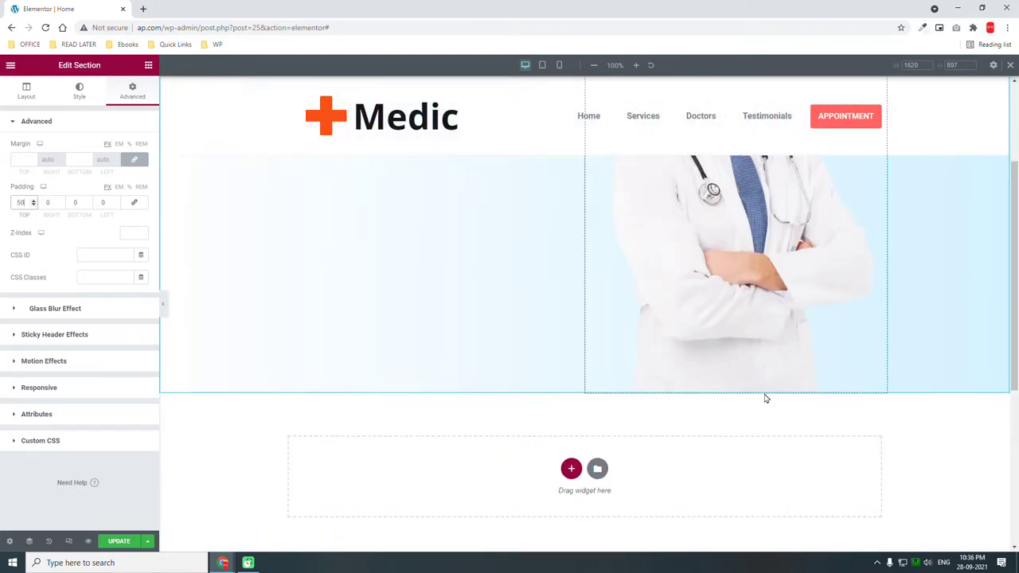
scroll(696, 366, "up", 3)
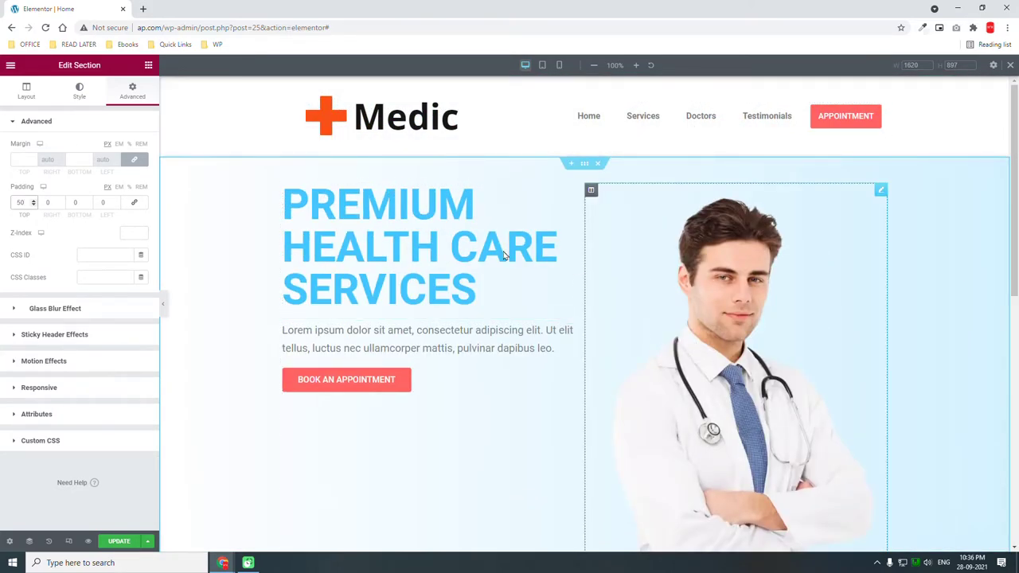
Step: Set the hero section's vertical alignment to Middle and preview the whole section at full width
left_click(21, 94)
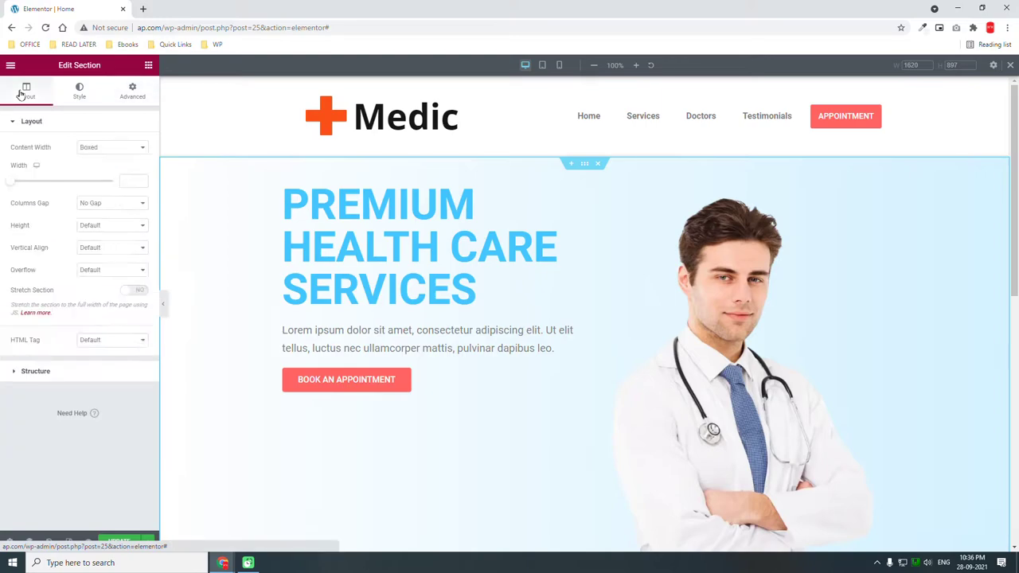
left_click(109, 248)
left_click(113, 278)
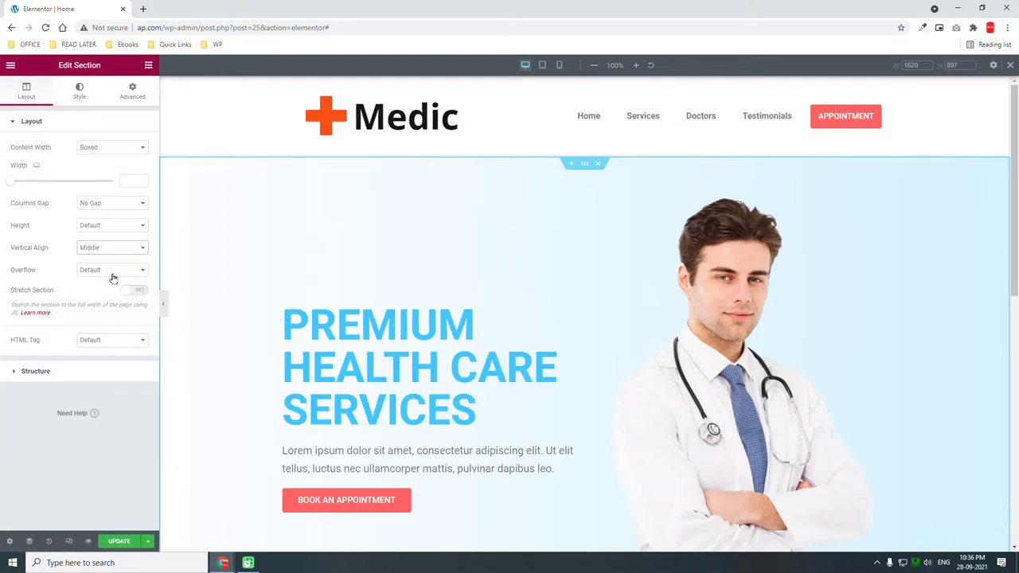
left_click(165, 303)
scroll(865, 334, "down", 2)
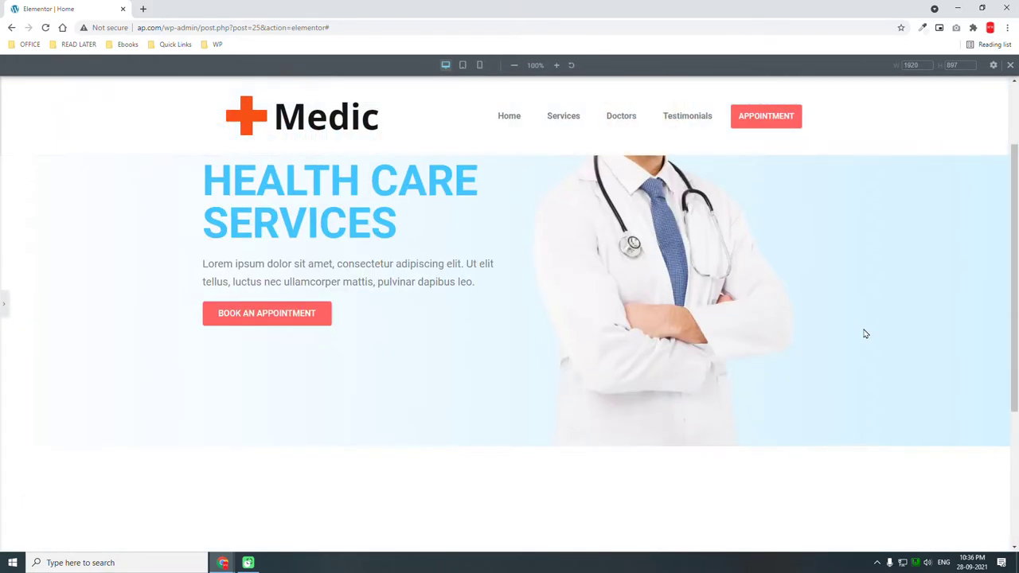
scroll(865, 333, "up", 3)
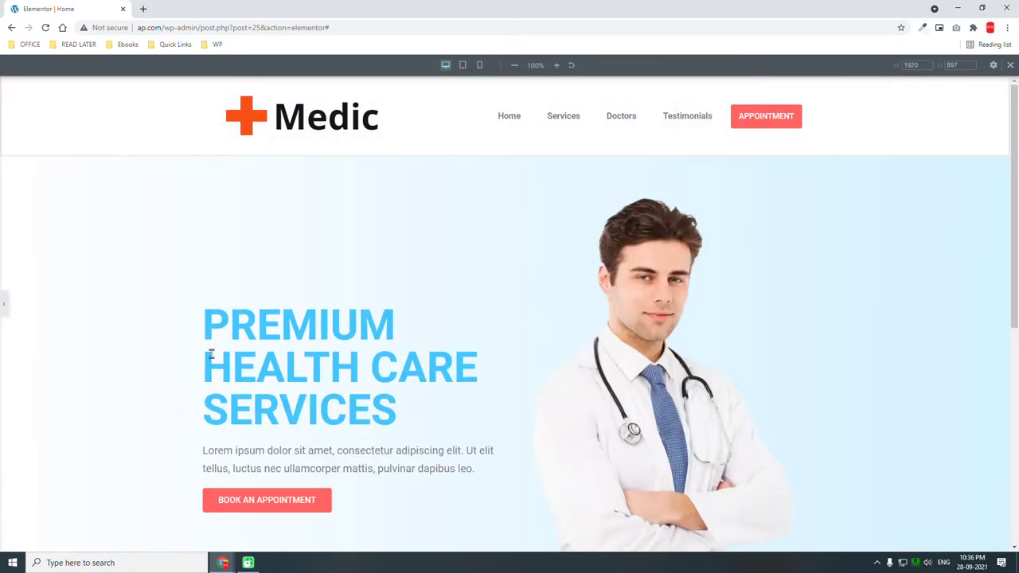
left_click(3, 306)
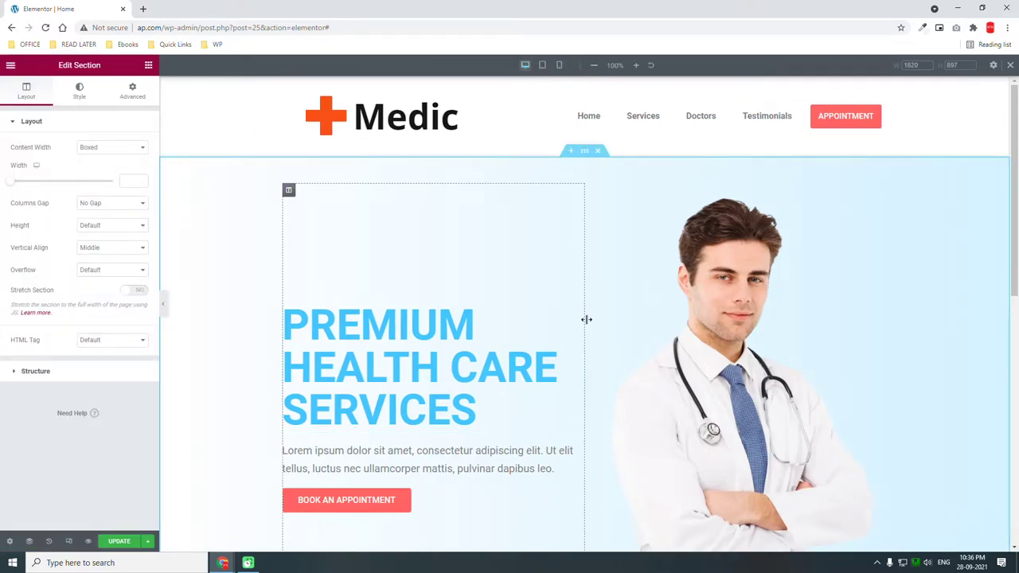
Step: Widen the hero's text column to about three fifths of the content width, narrowing the image column, and preview at full width
left_click_drag(602, 324, 644, 328)
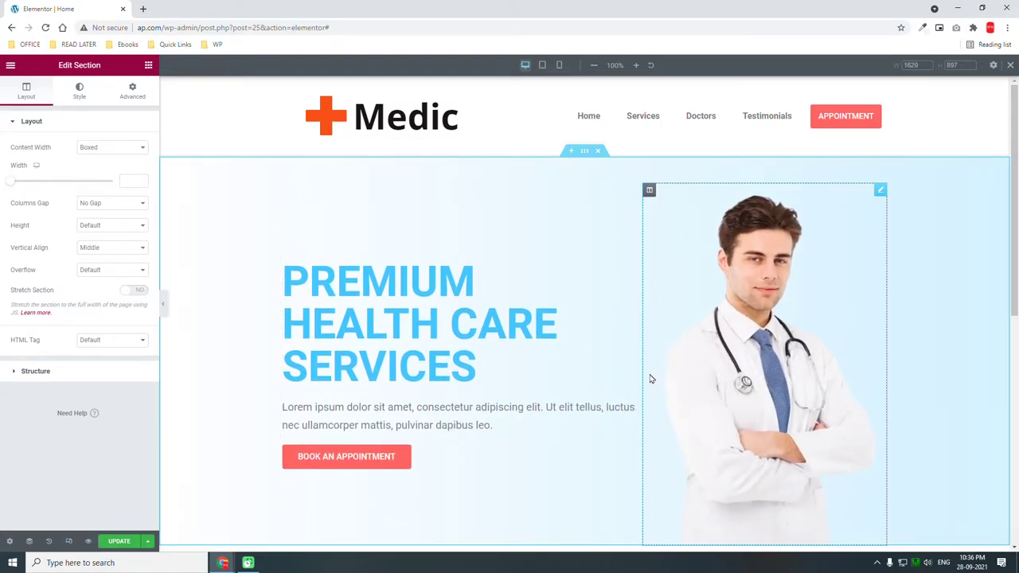
left_click_drag(171, 304, 166, 304)
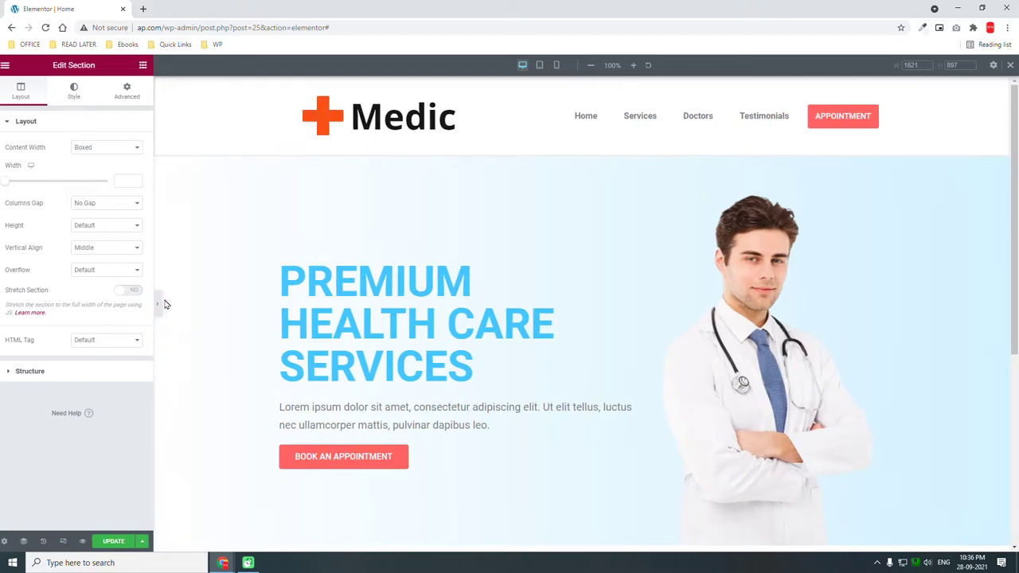
left_click(165, 304)
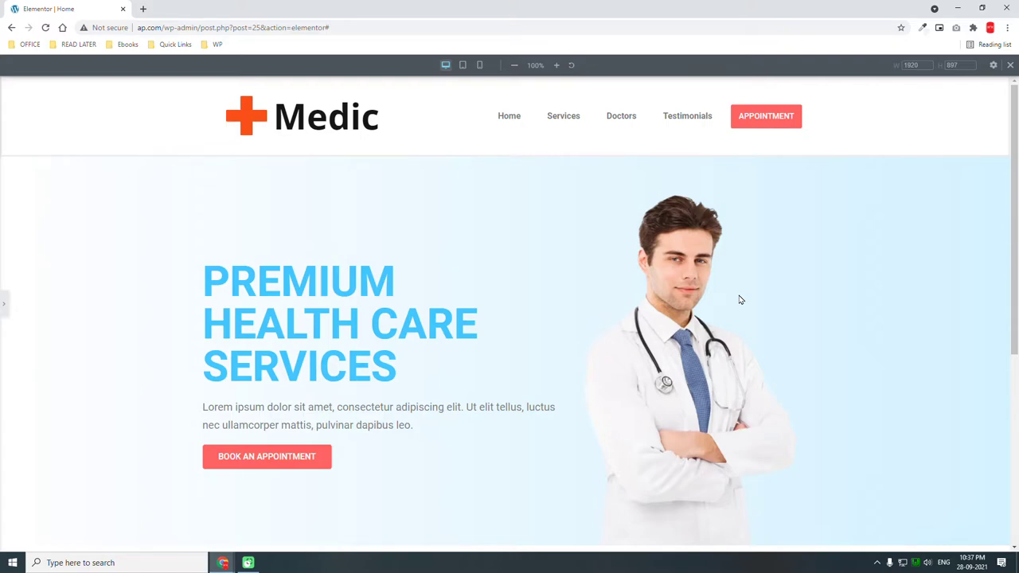
left_click(4, 305)
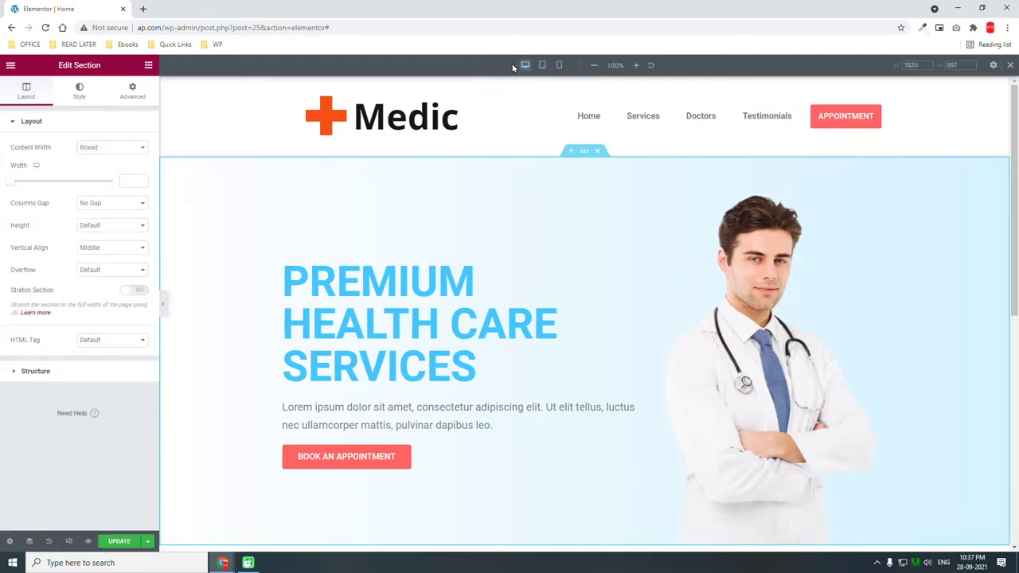
Step: In the mobile view, unlink the text column's padding, set its left padding to 15 px, and check the stacked layout
left_click(561, 65)
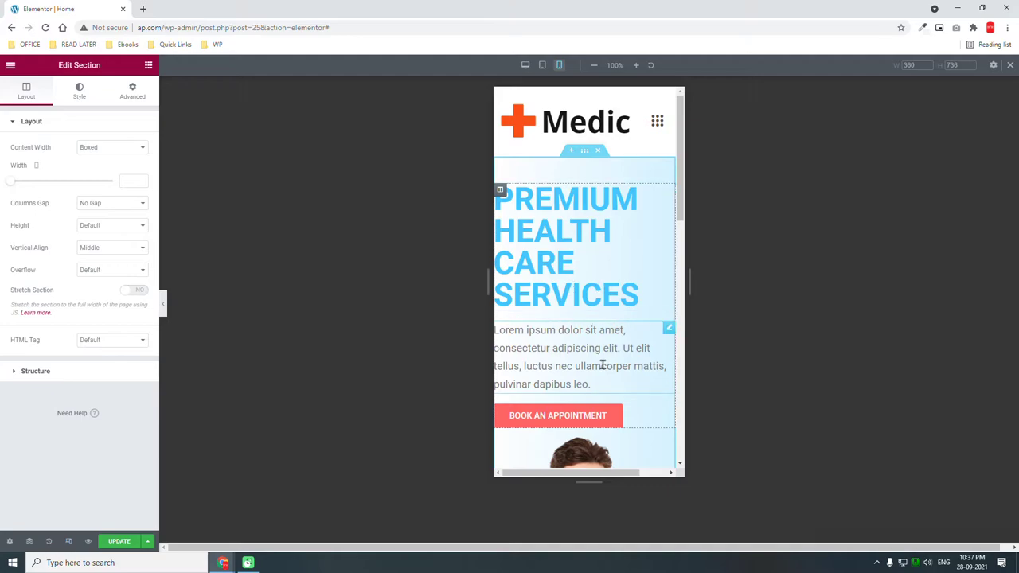
scroll(605, 368, "down", 2)
scroll(629, 400, "down", 1)
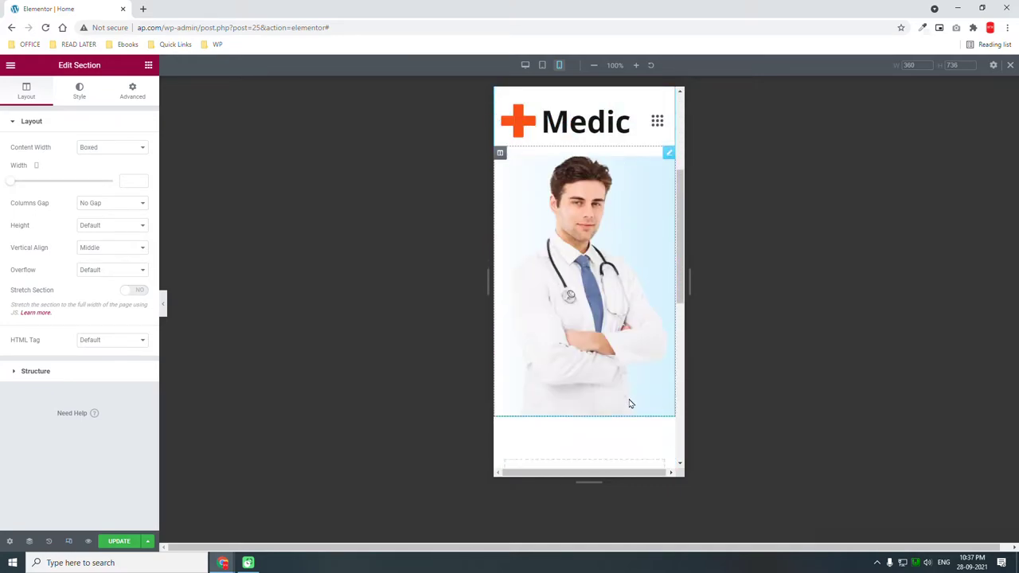
scroll(628, 400, "up", 4)
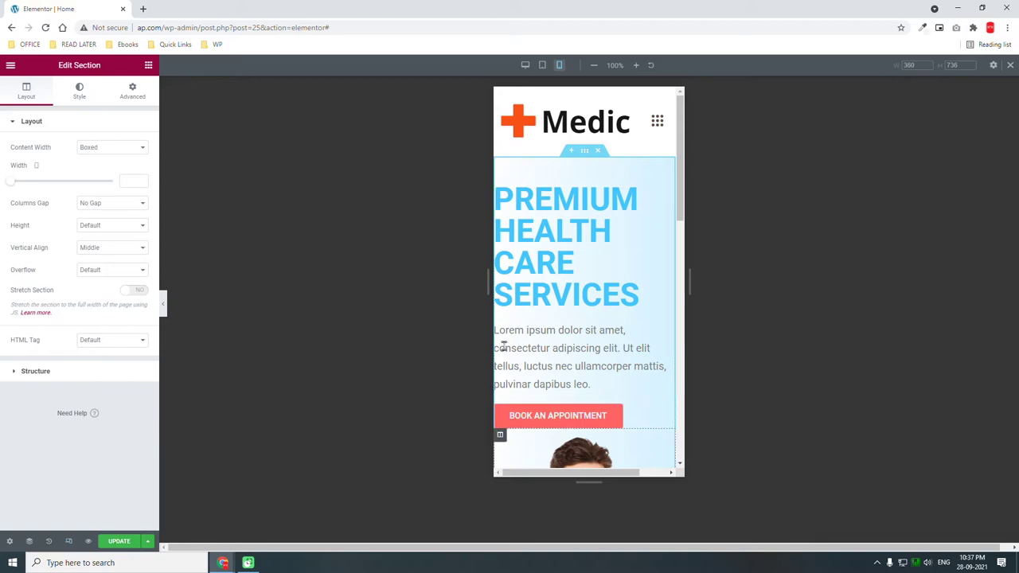
left_click(500, 191)
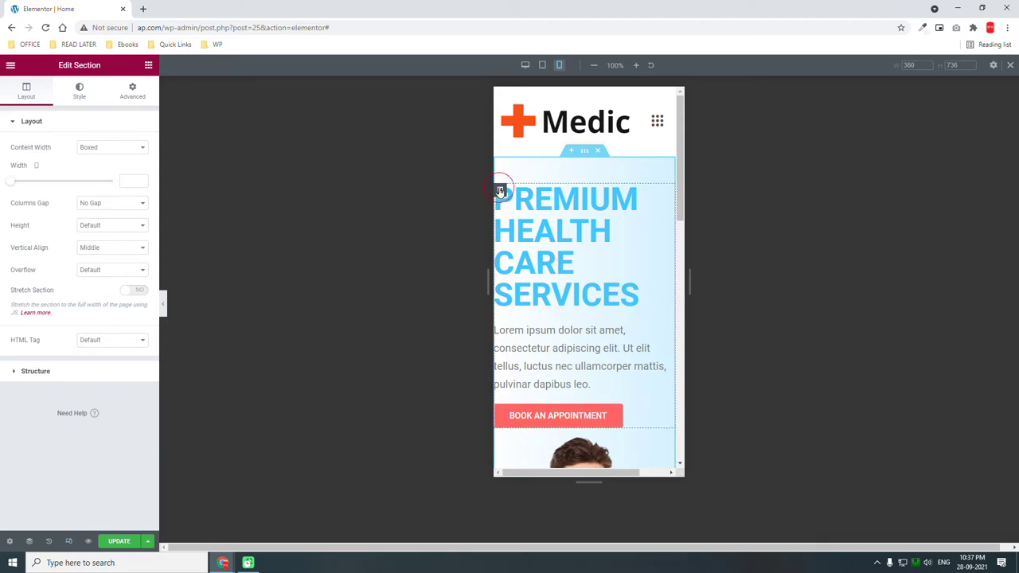
left_click(133, 103)
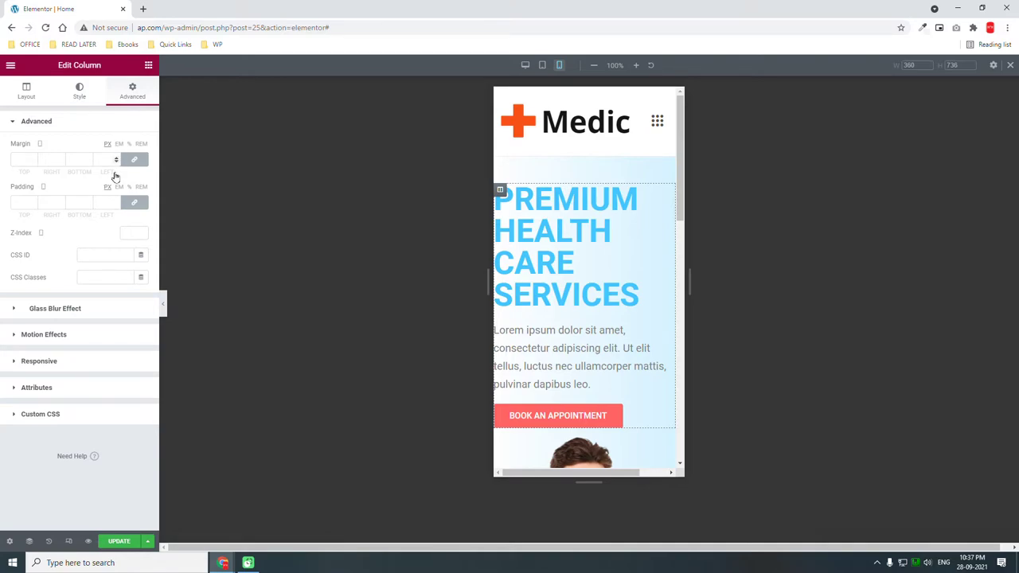
left_click(134, 202)
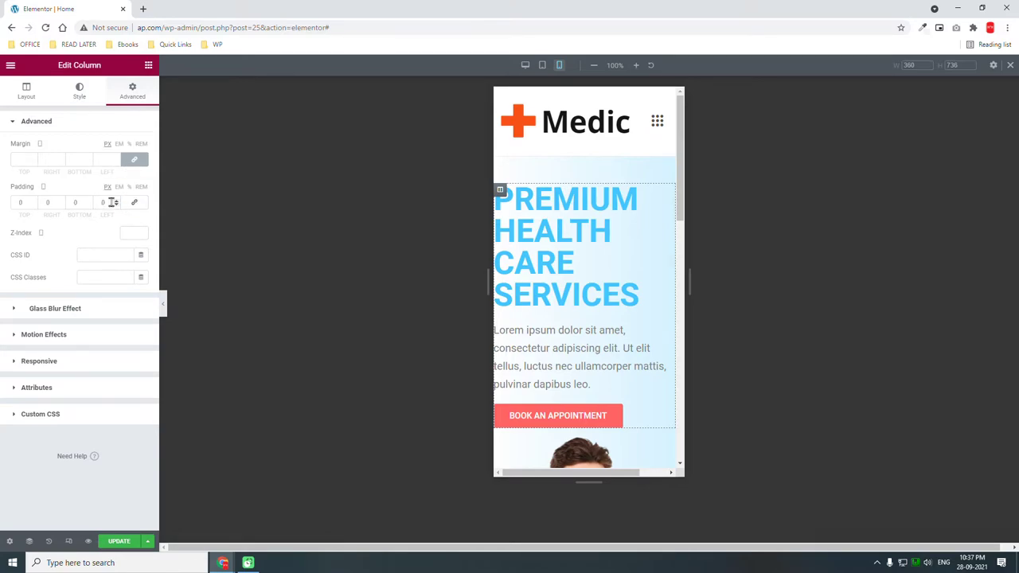
left_click(111, 202)
type("15")
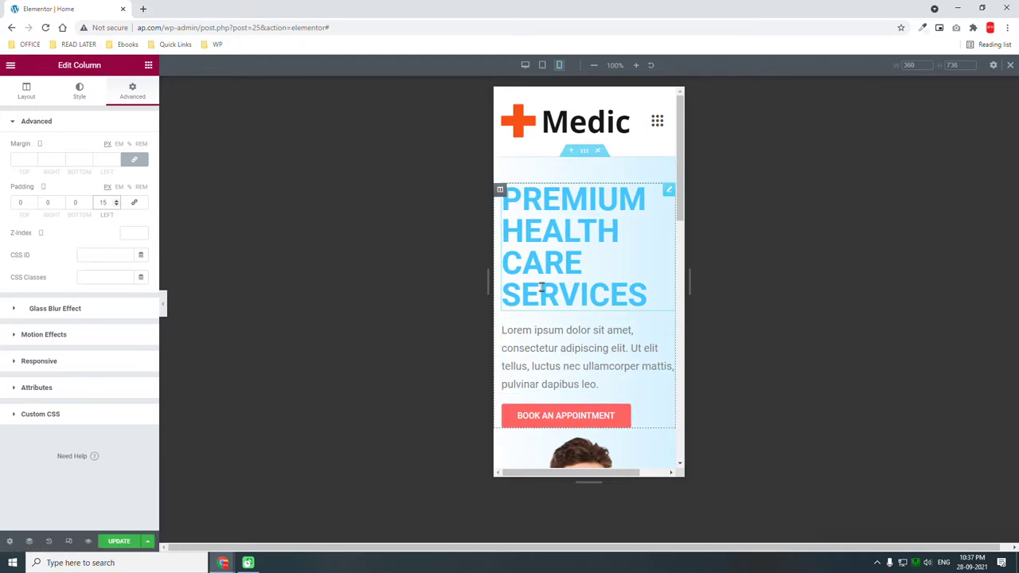
scroll(573, 270, "down", 2)
scroll(541, 376, "down", 3)
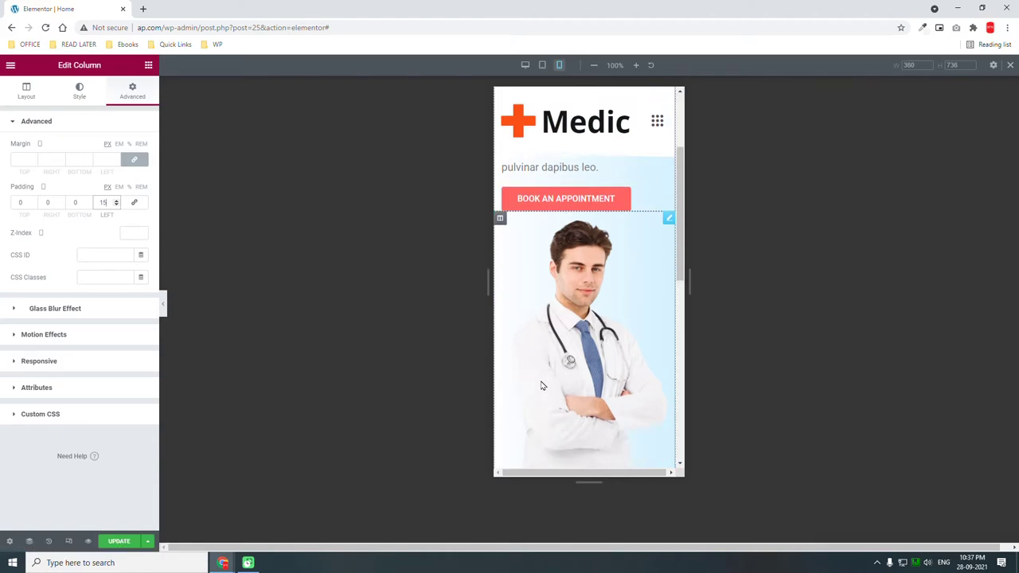
scroll(541, 387, "up", 5)
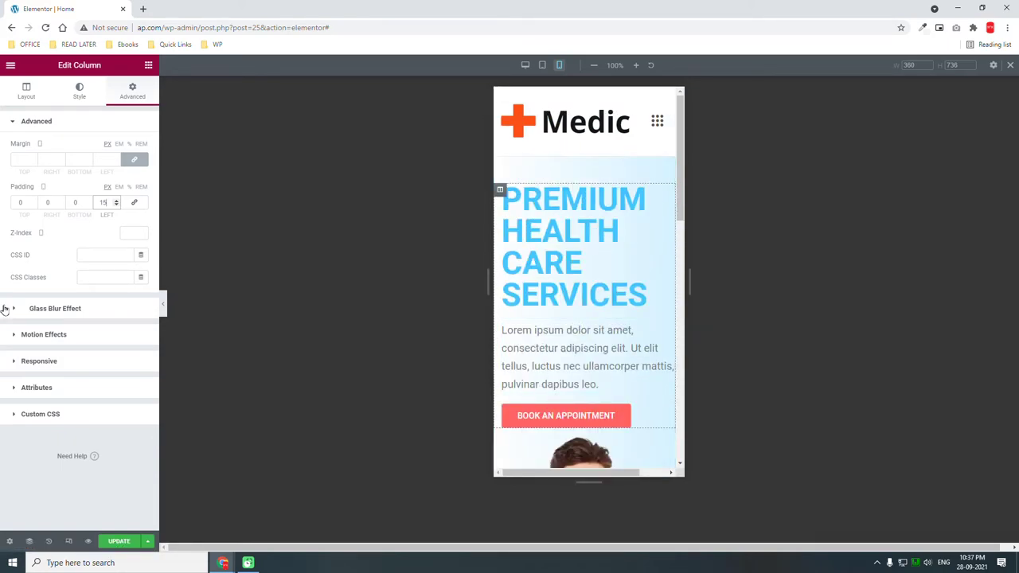
Step: Check the rest of the mobile layout and set the hero heading's font size to 60 px in the tablet view
scroll(575, 263, "down", 3)
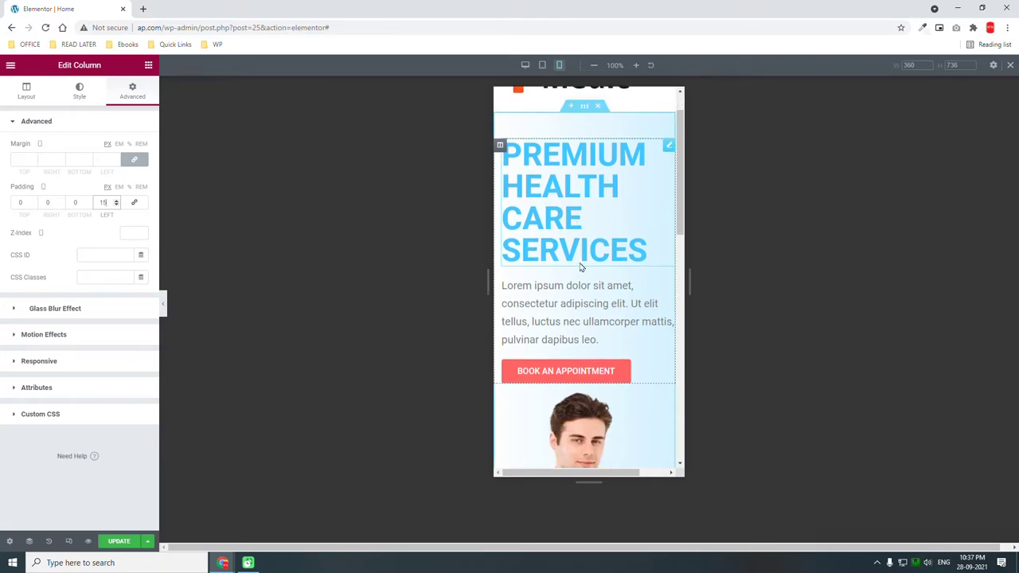
scroll(581, 268, "down", 3)
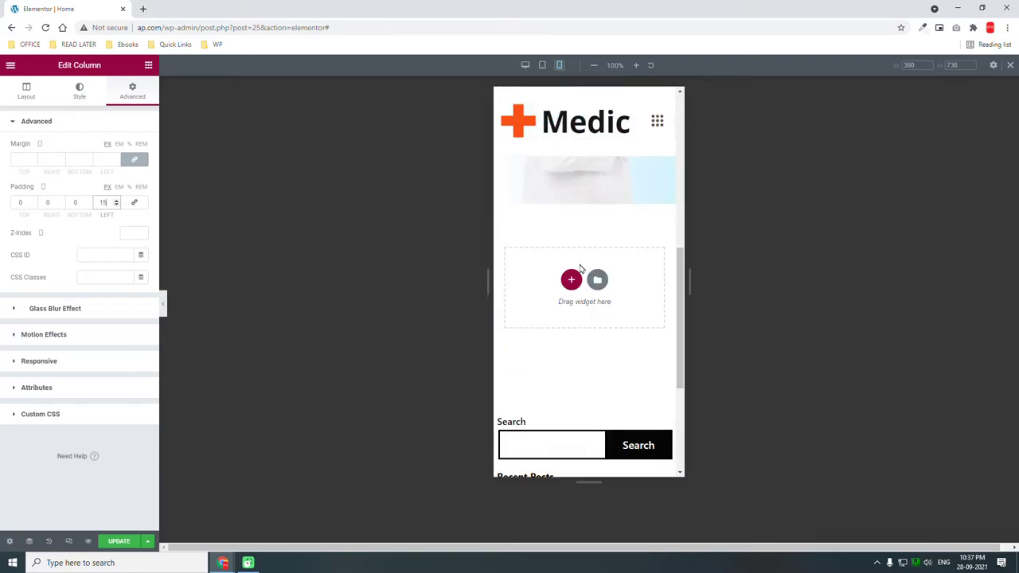
left_click(542, 64)
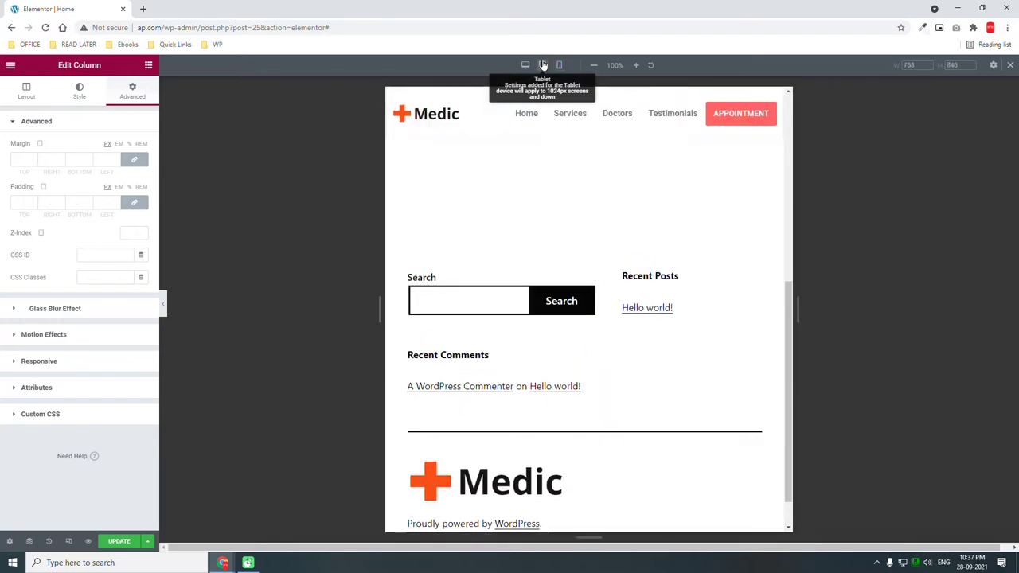
scroll(475, 258, "up", 10)
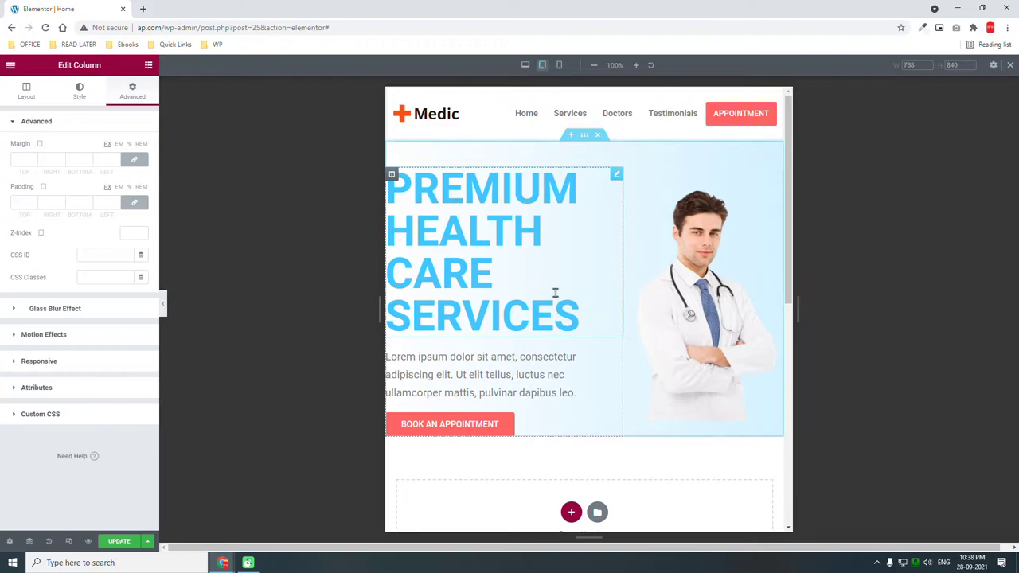
left_click(616, 173)
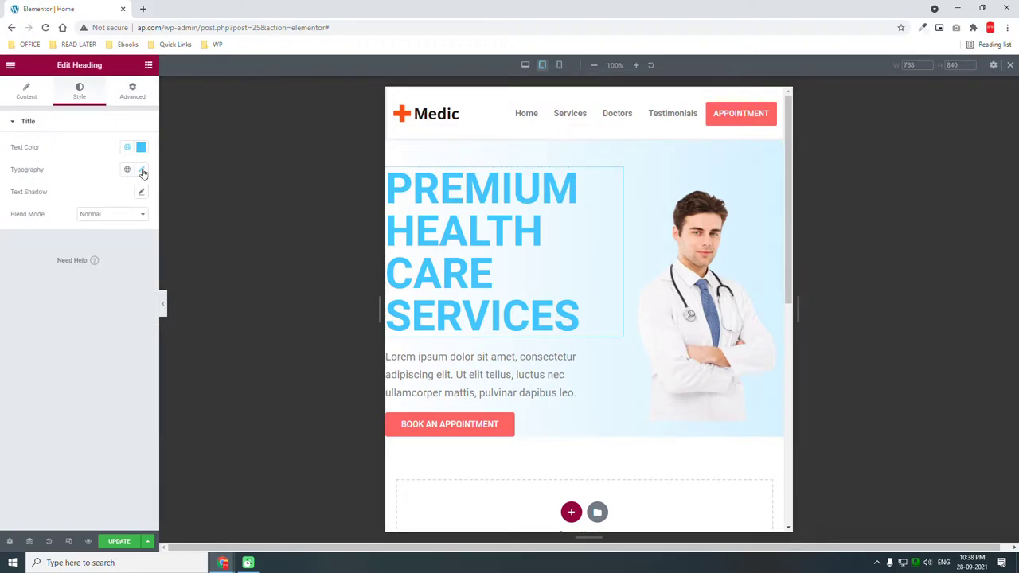
left_click(141, 169)
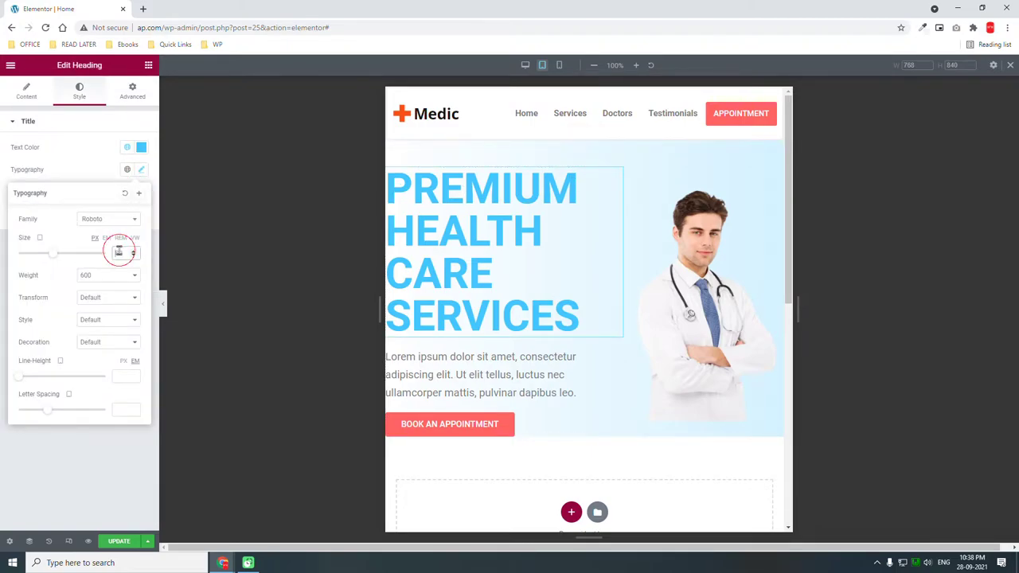
scroll(118, 251, "down", 5)
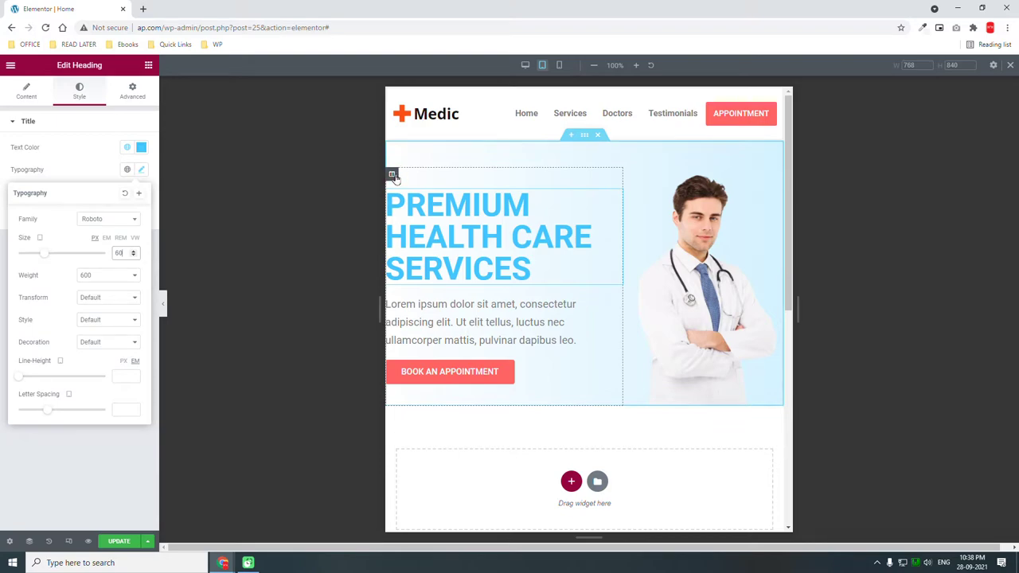
Step: In the tablet view, unlink the hero text column's padding, set its left padding to 15 px, and update the page
left_click(391, 174)
left_click(136, 205)
left_click(95, 202)
type("15")
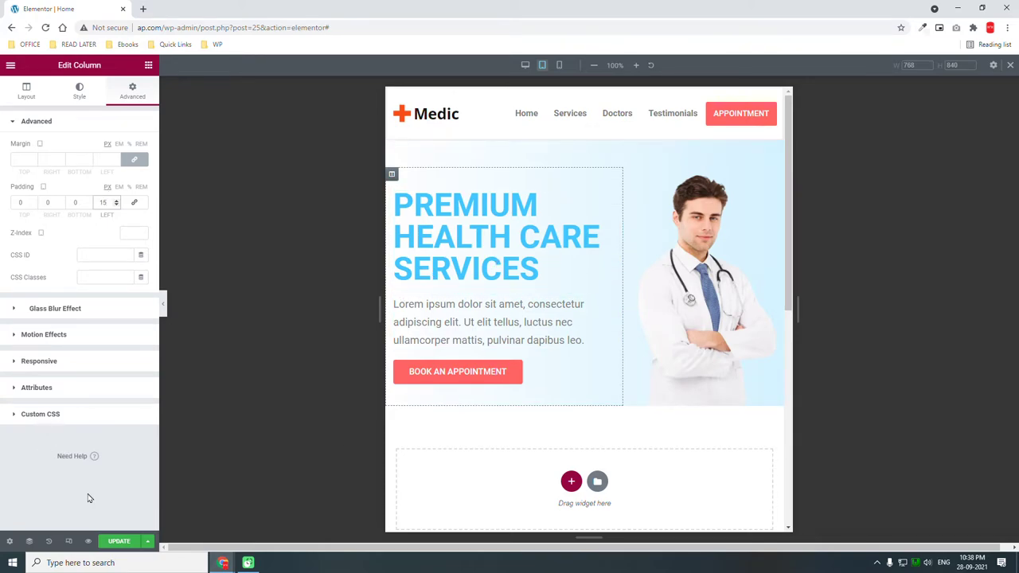
left_click(119, 541)
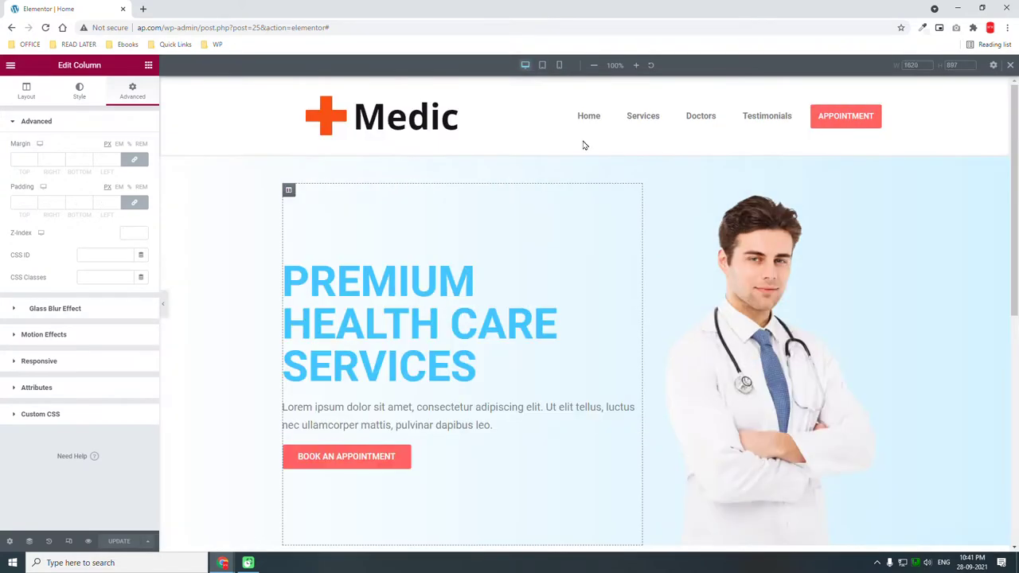
Step: Add a new section with three equal columns below the hero section
key("F9")
scroll(621, 175, "down", 6)
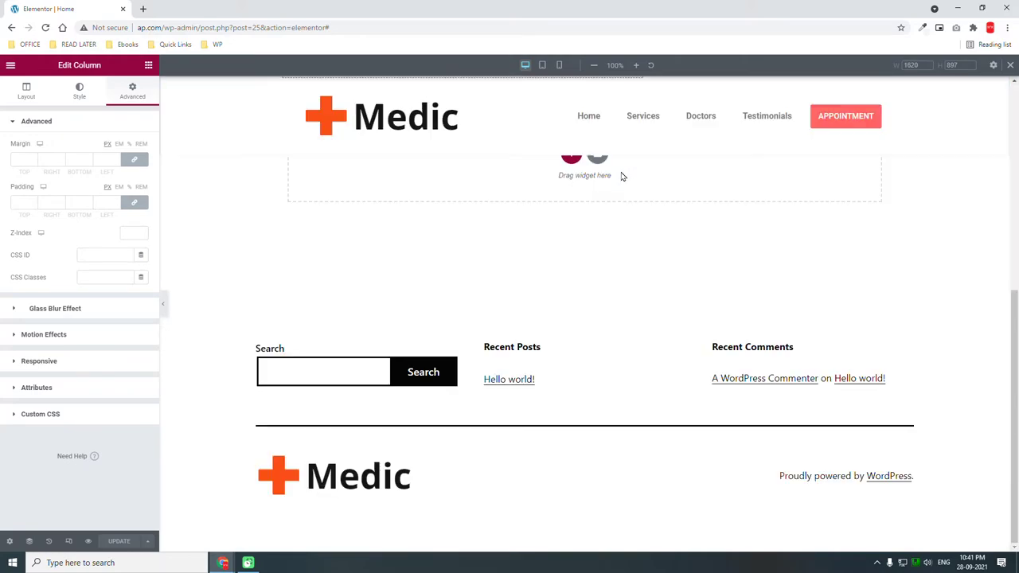
scroll(622, 176, "up", 5)
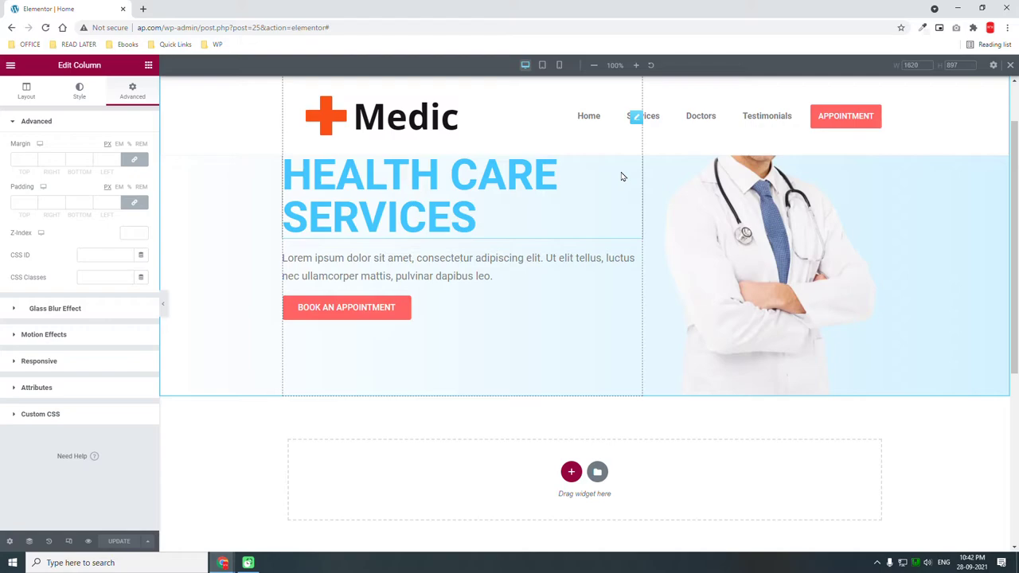
scroll(611, 222, "down", 2)
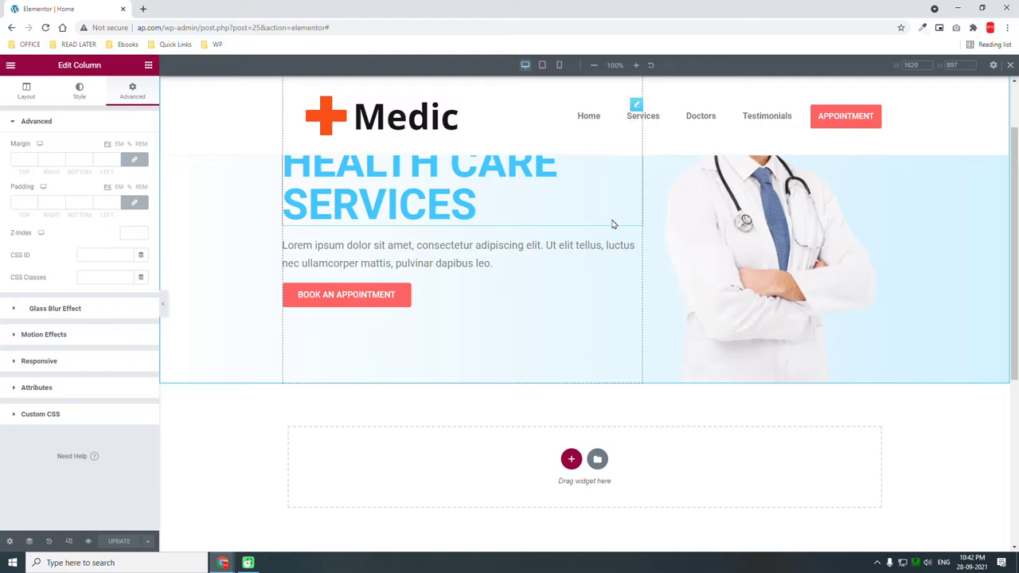
left_click(571, 366)
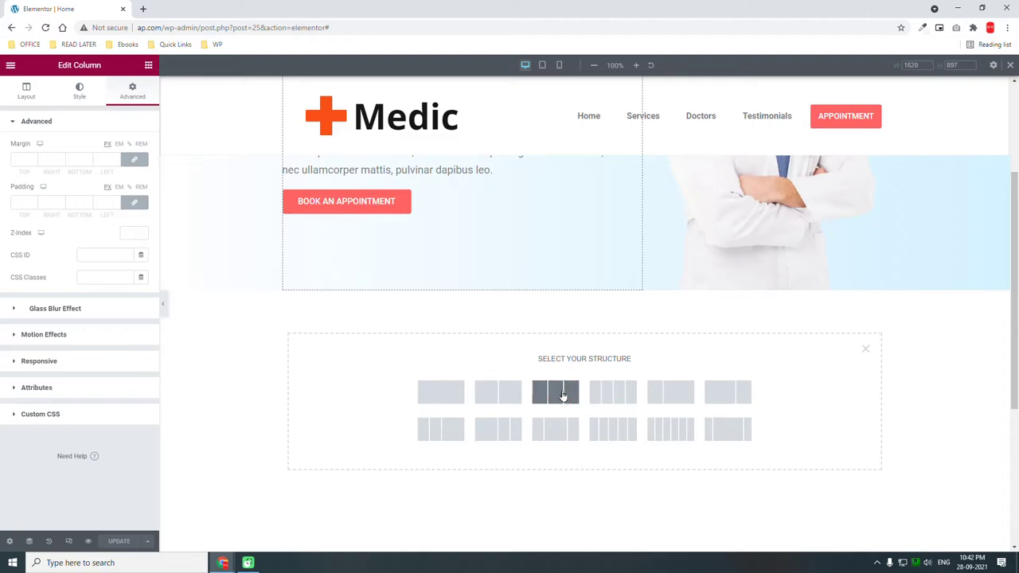
left_click(562, 396)
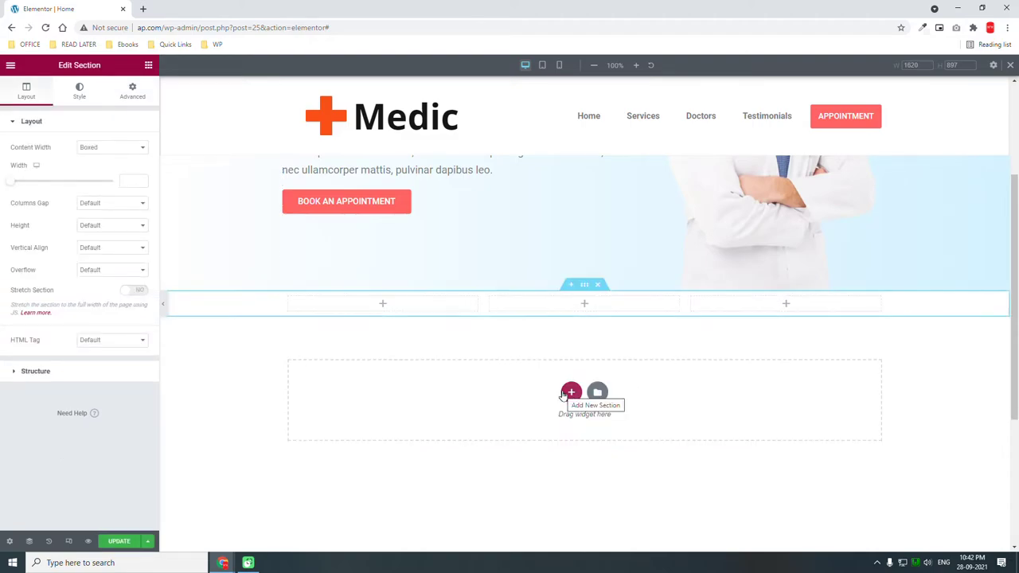
Step: Unlink the three-column section's padding and set its top and bottom padding to 150 px
left_click(137, 99)
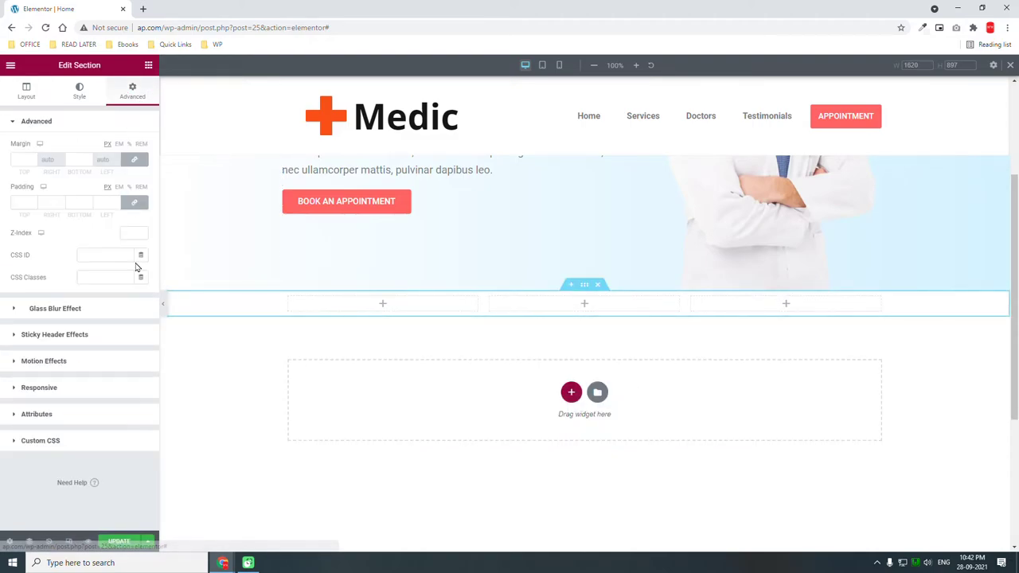
double_click(23, 203)
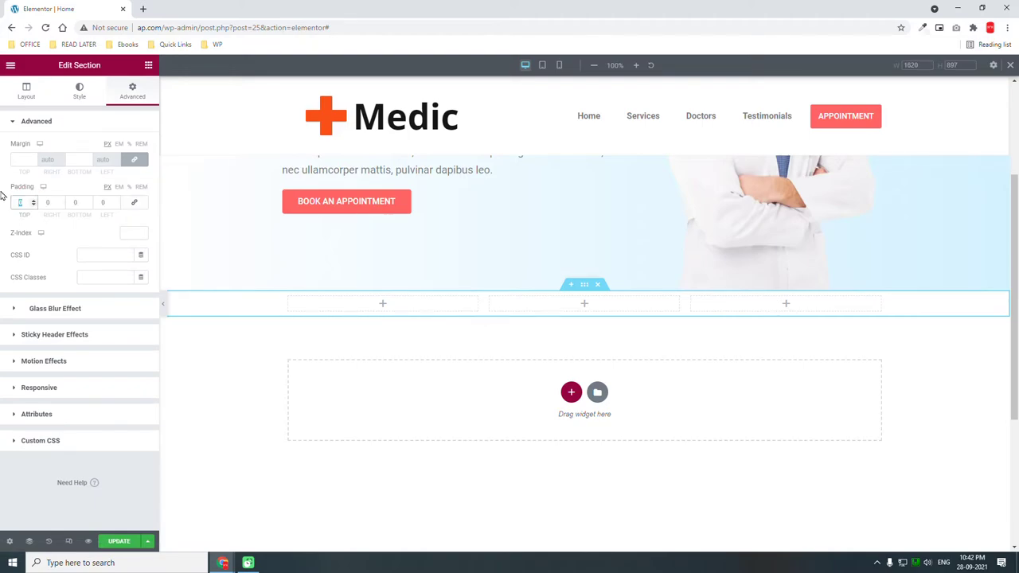
type("150")
key("Tab")
key("Tab")
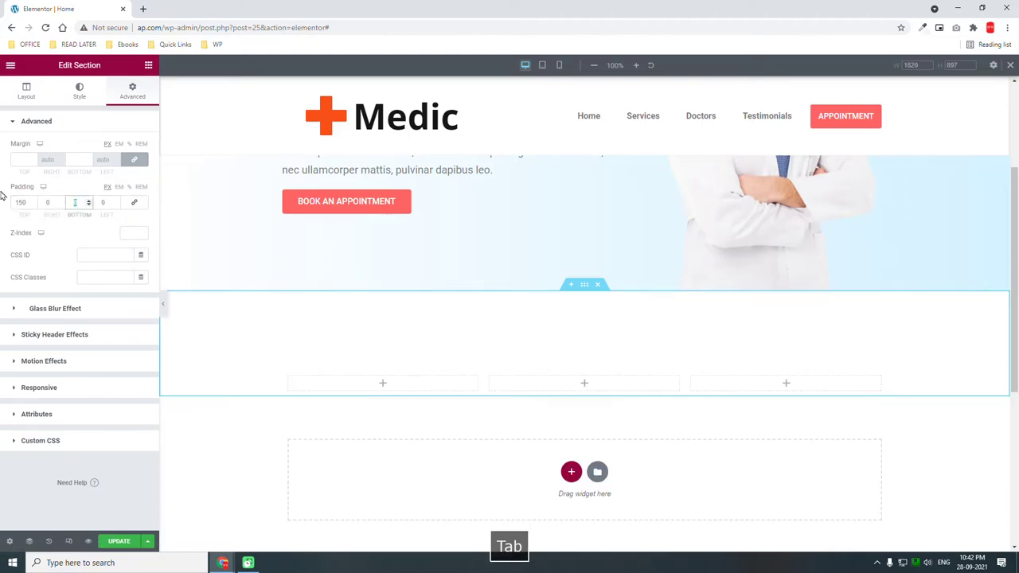
type("150")
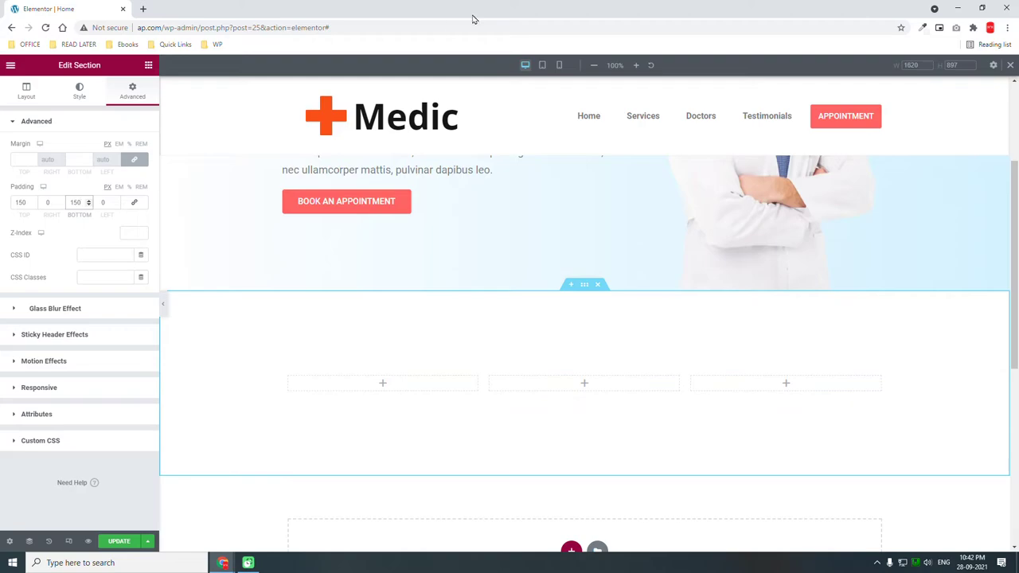
Step: Find the Icon Box widget and add it to the first column of the three-column section
left_click(148, 64)
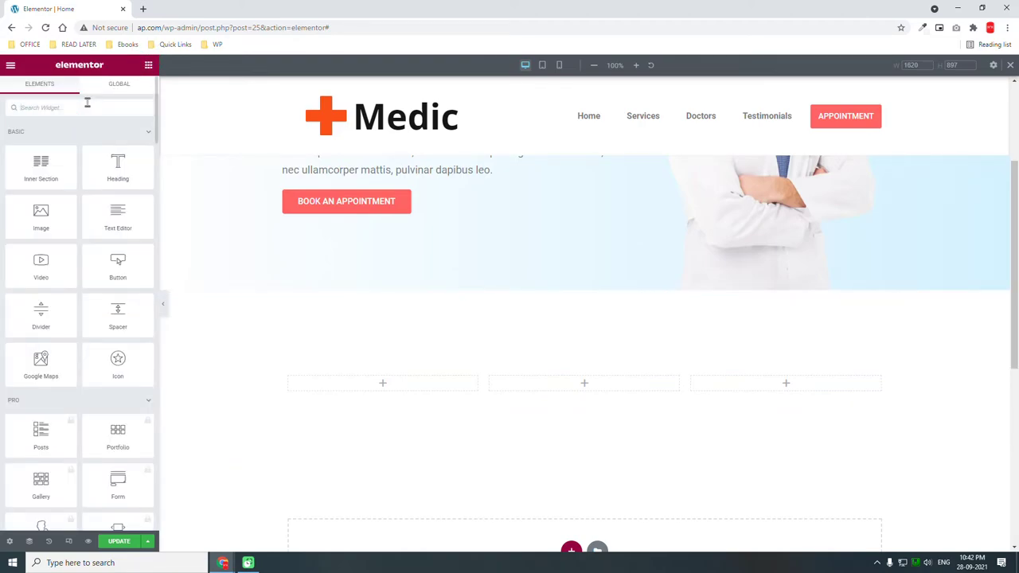
type("icon")
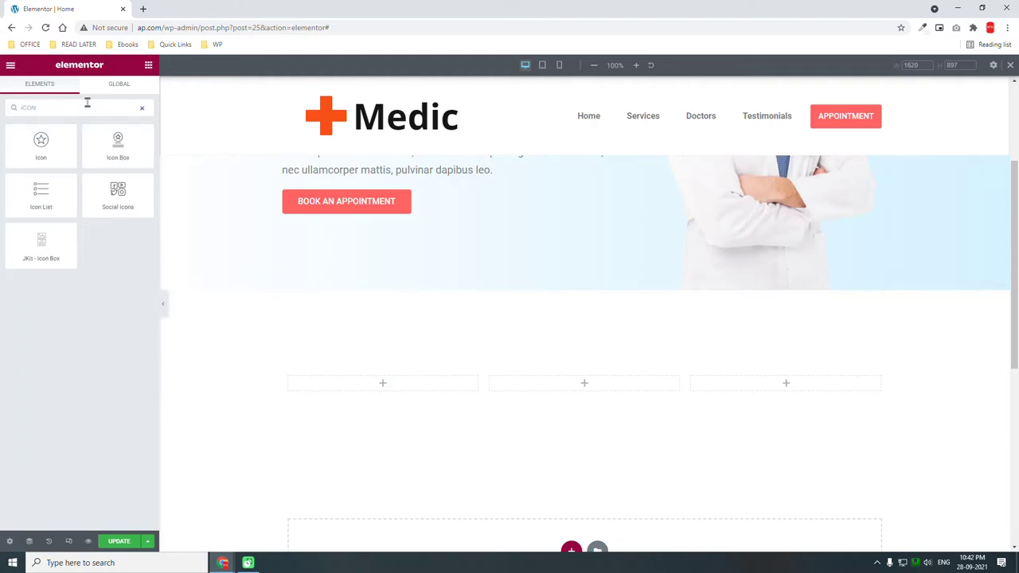
left_click_drag(118, 144, 417, 382)
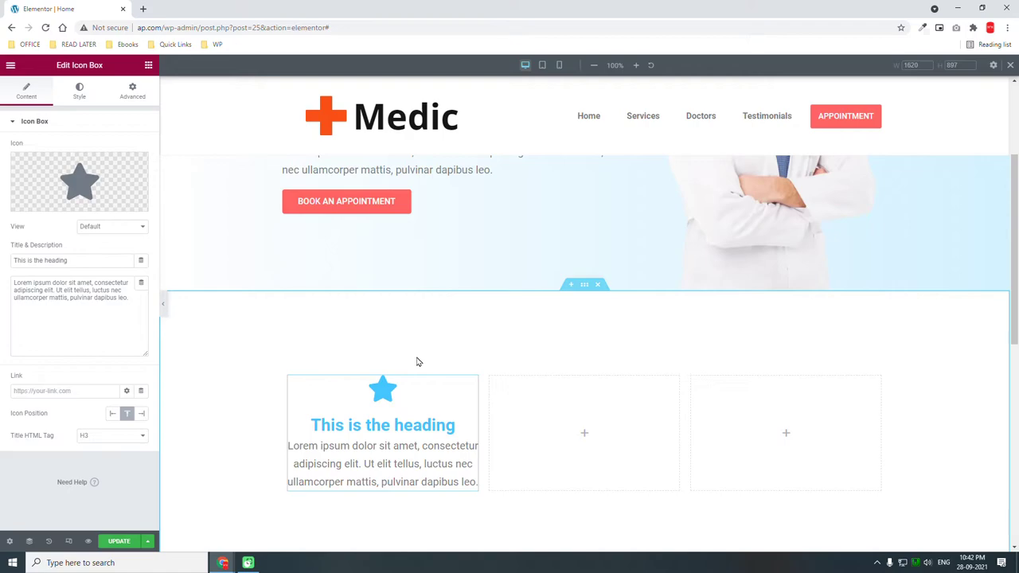
Step: Open the icon library for the icon box and search it for "MRI" and "SCAN"
left_click(67, 173)
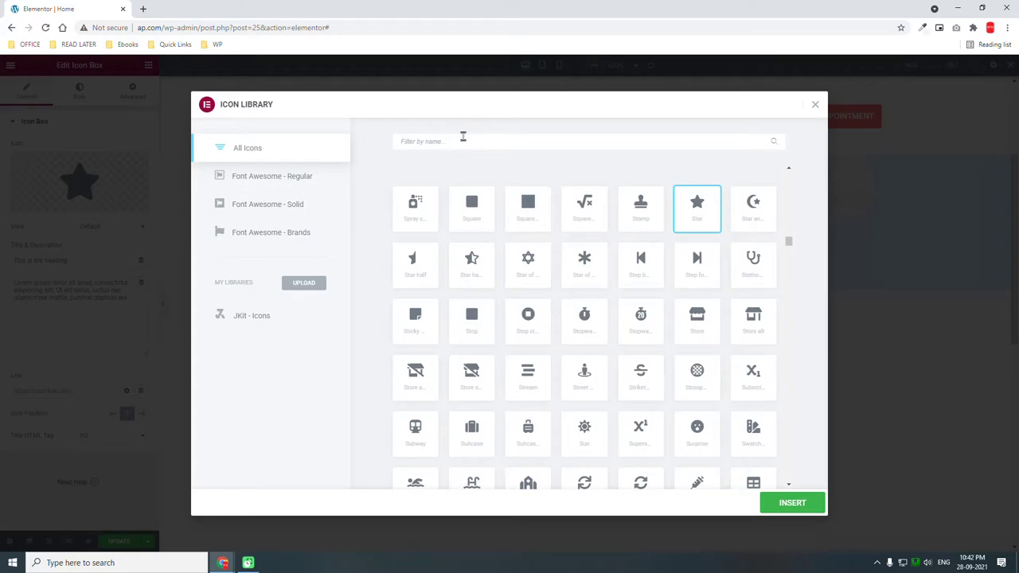
type("MRI")
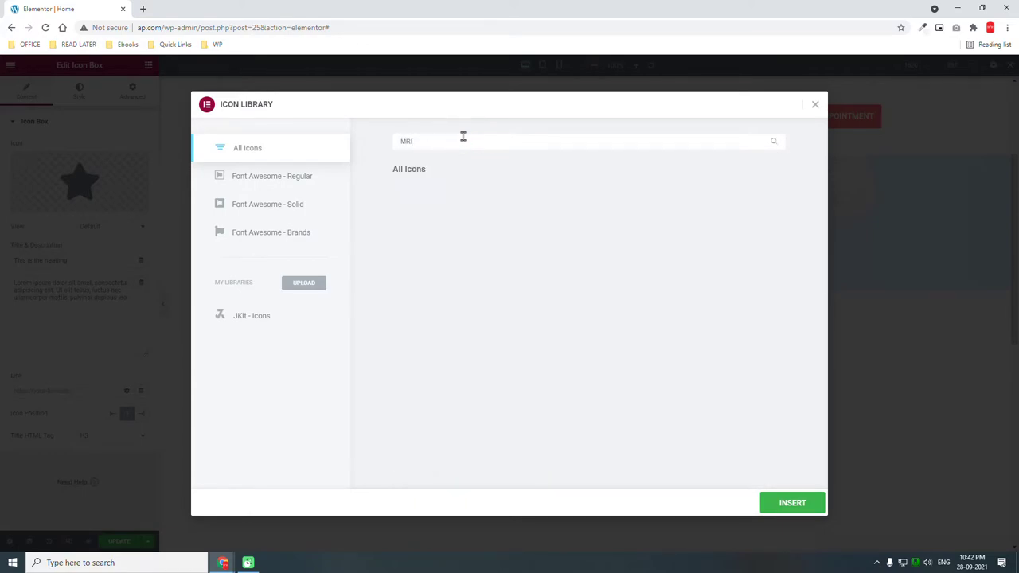
key("BackSpace")
key("BackSpace")
key("BackSpace")
type("SCAN")
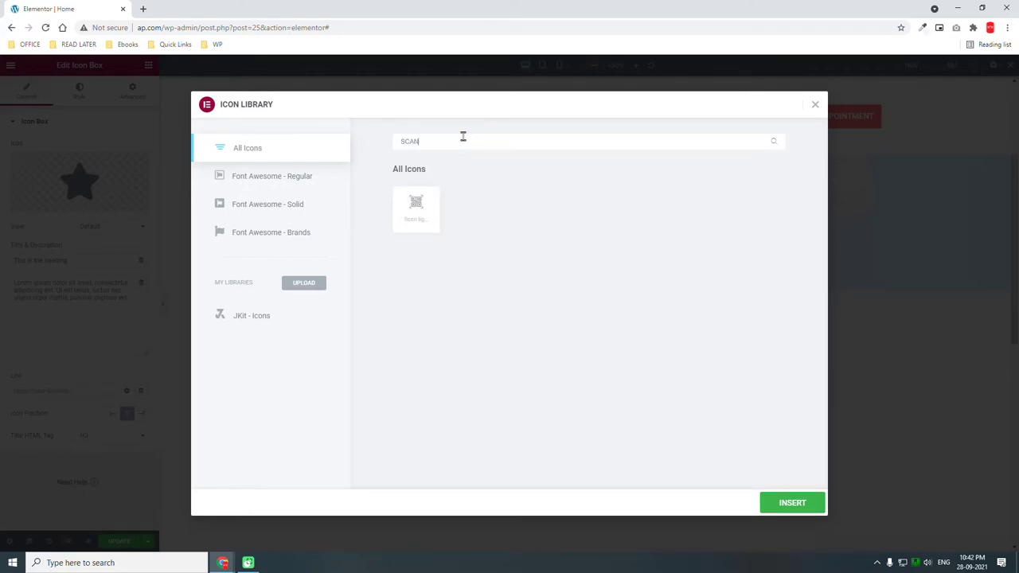
key("BackSpace")
key("BackSpace")
key("BackSpace")
key("BackSpace")
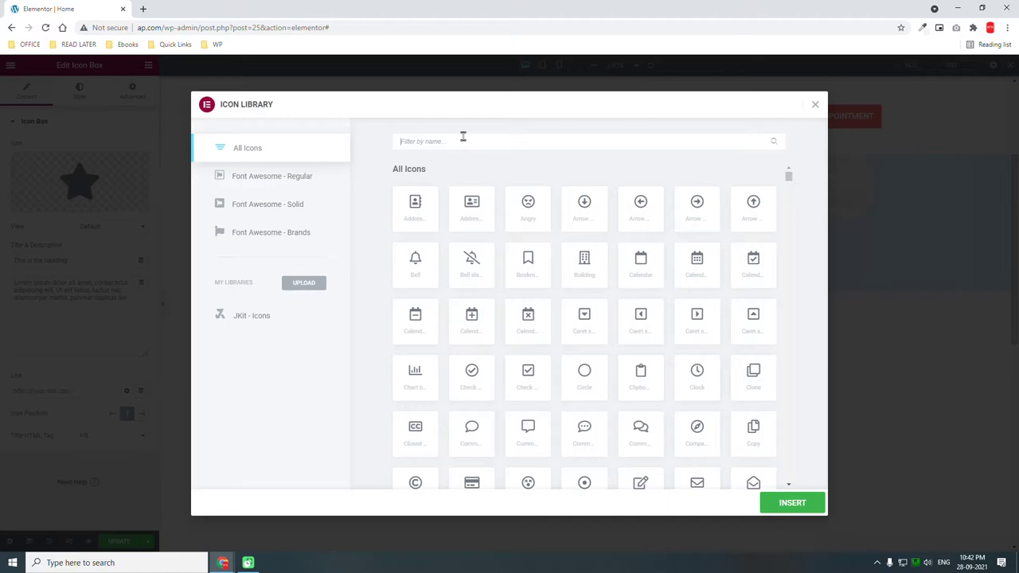
Step: Search the icon library for "X RA" and insert the solid X ray icon in the icon box
type("X")
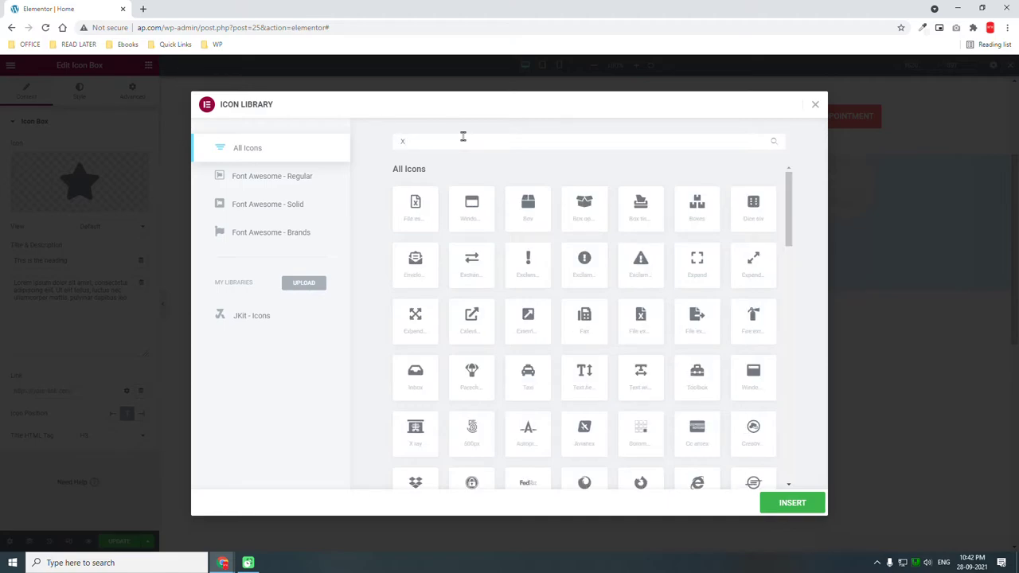
type("ra")
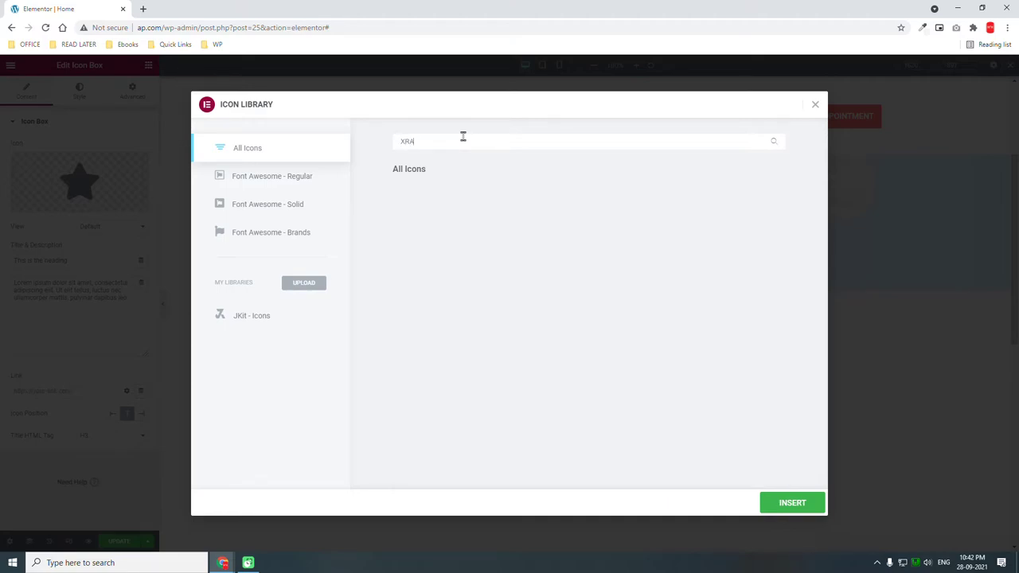
key("BackSpace")
key("BackSpace")
type("RA")
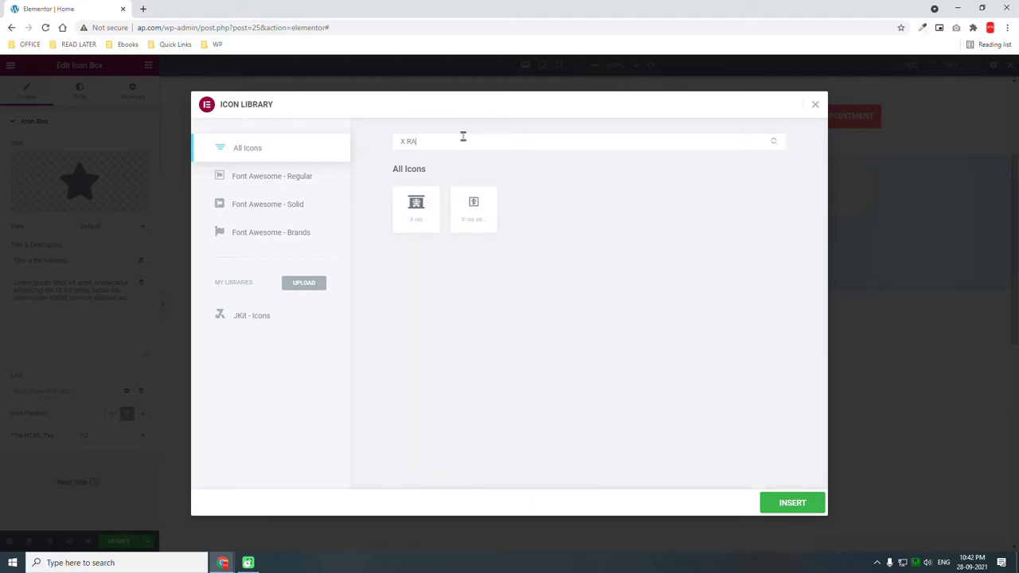
left_click(416, 203)
left_click(784, 516)
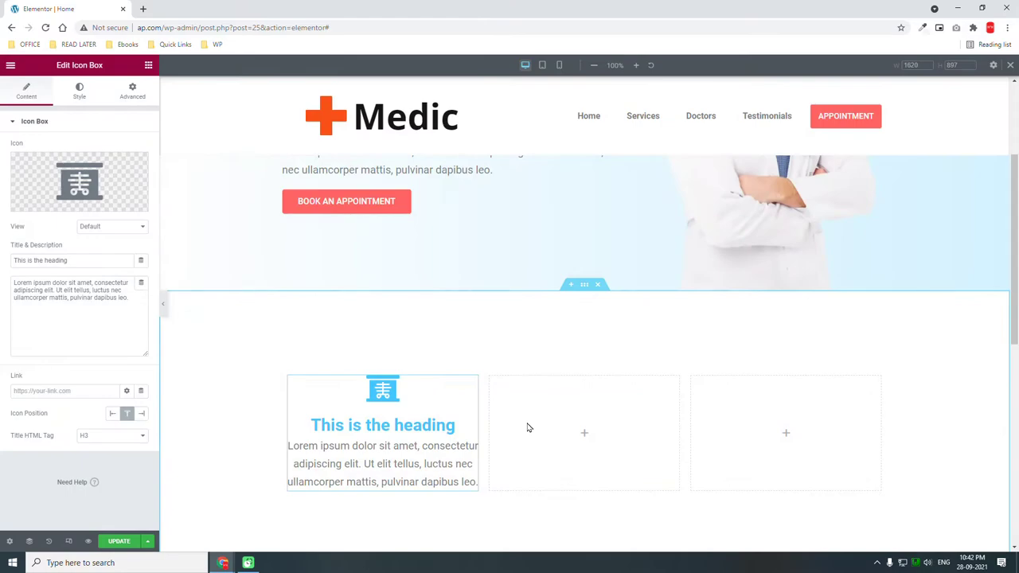
Step: Replace the icon box's title with "Health Checkup"
left_click_drag(88, 260, 2, 233)
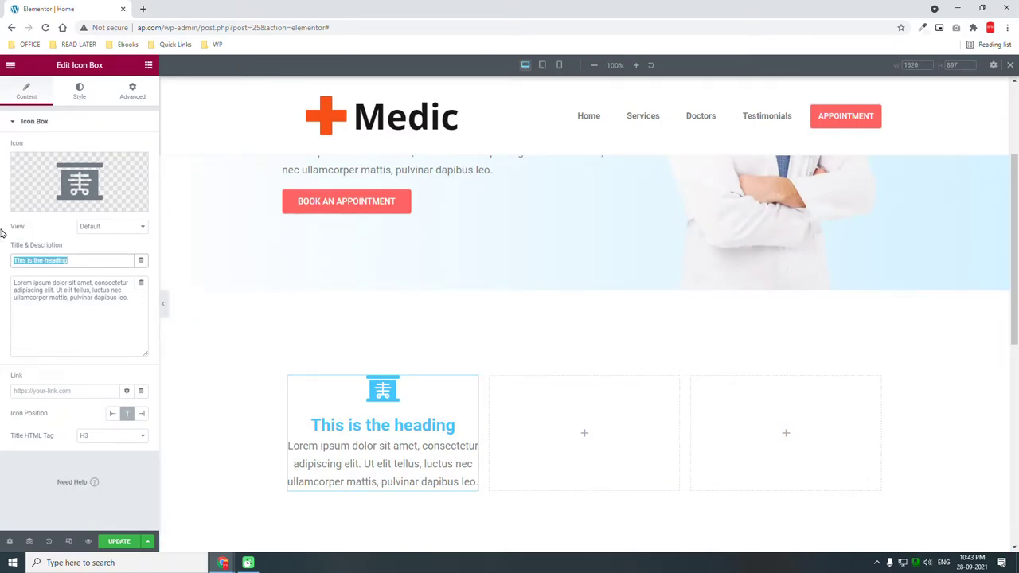
type("hEAL")
key("BackSpace")
key("BackSpace")
key("BackSpace")
key("BackSpace")
type("Health C")
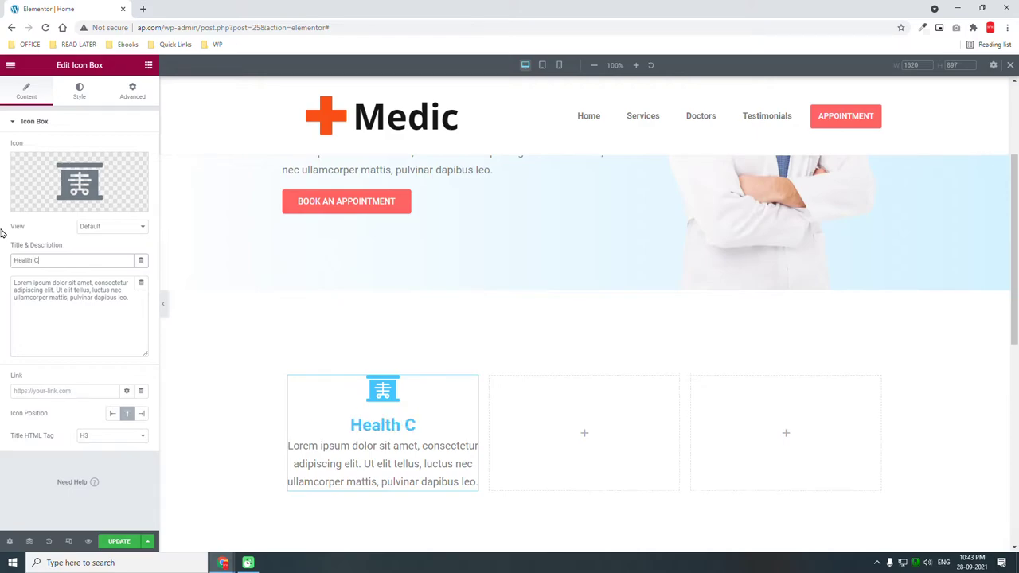
type("heckup")
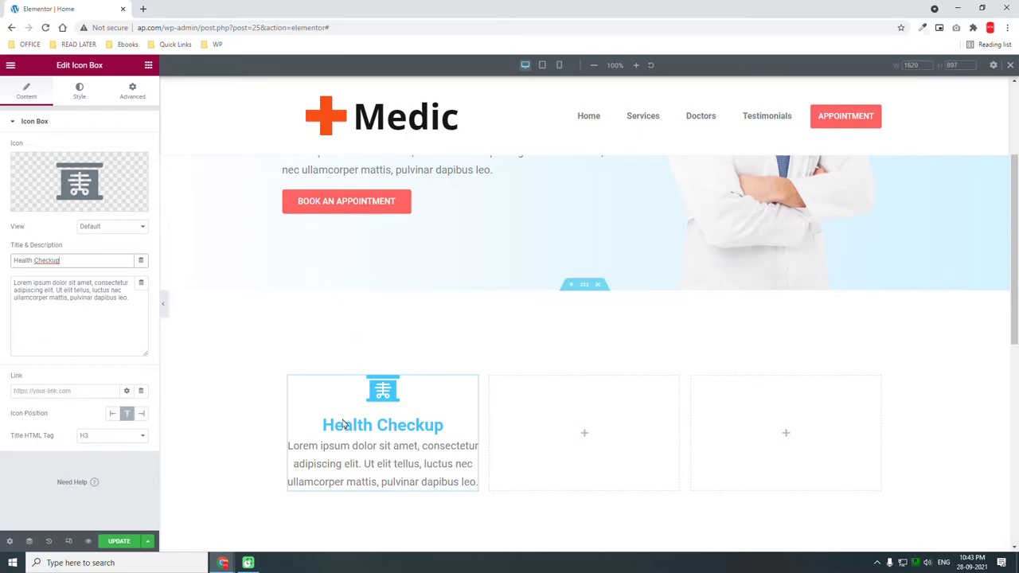
Step: Copy the "Health Checkup" icon box and paste it into the second and third columns of the section
scroll(484, 472, "down", 1)
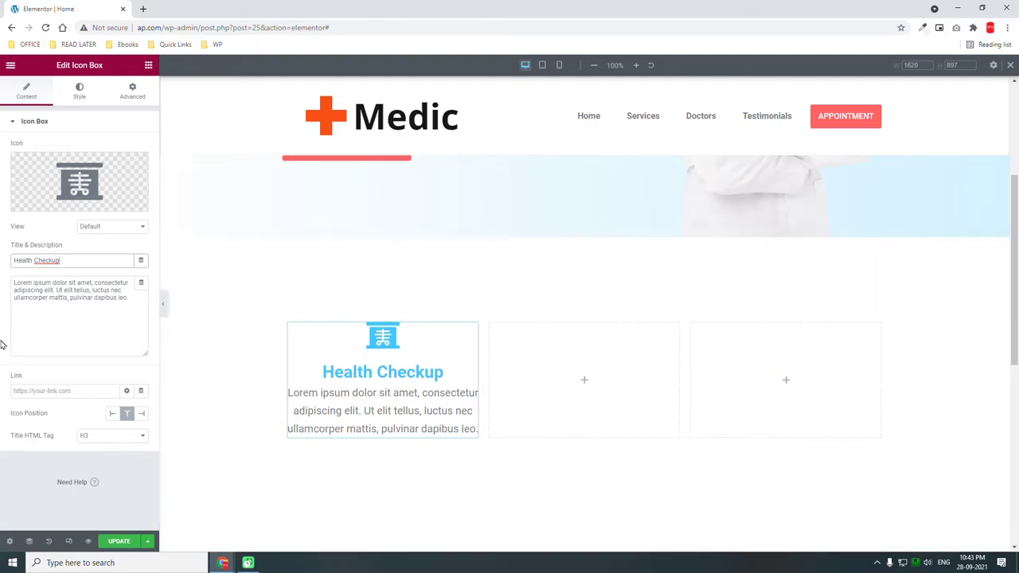
left_click(472, 329)
right_click(472, 330)
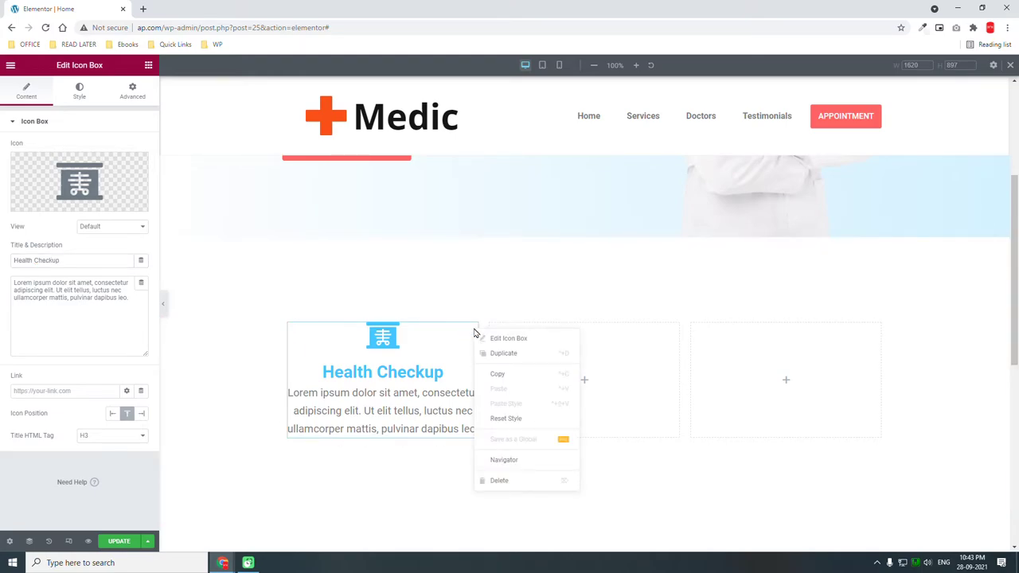
left_click(517, 371)
right_click(586, 347)
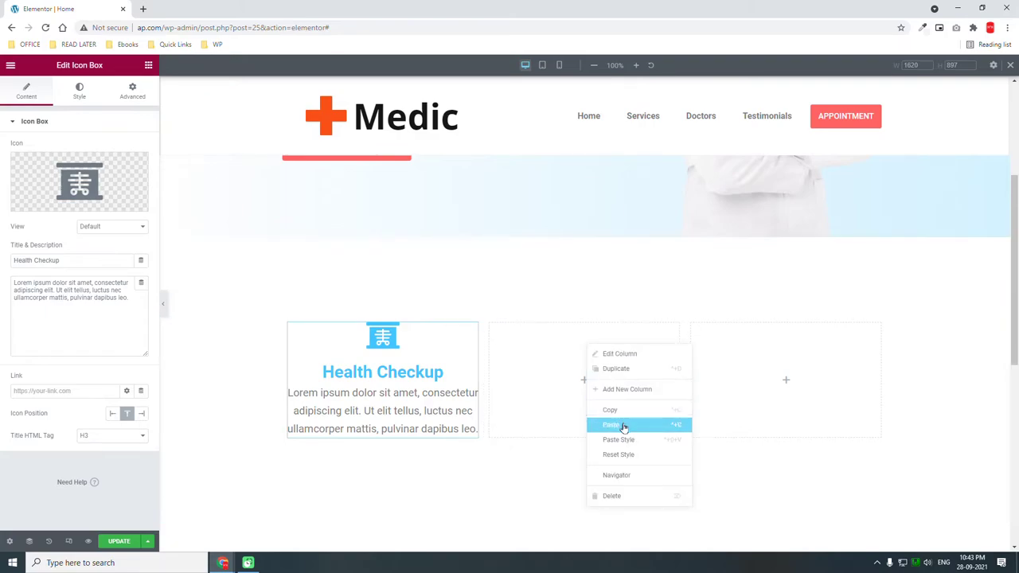
left_click(624, 428)
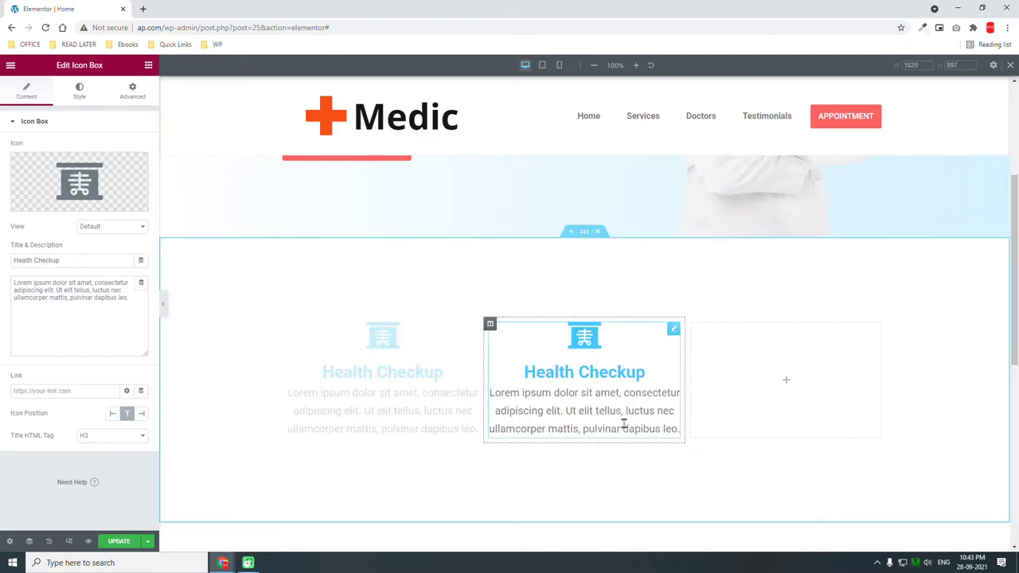
right_click(784, 360)
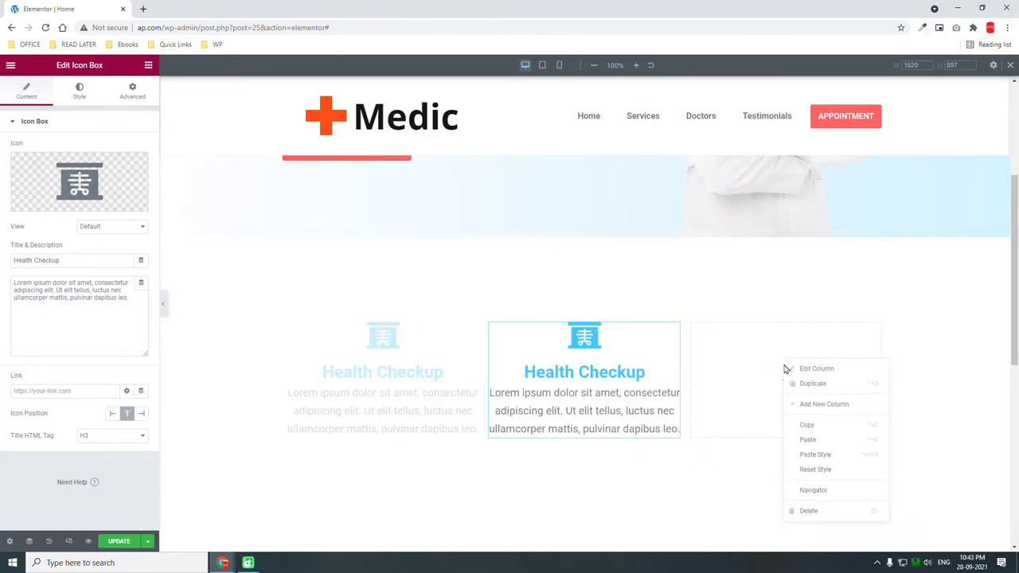
left_click(808, 440)
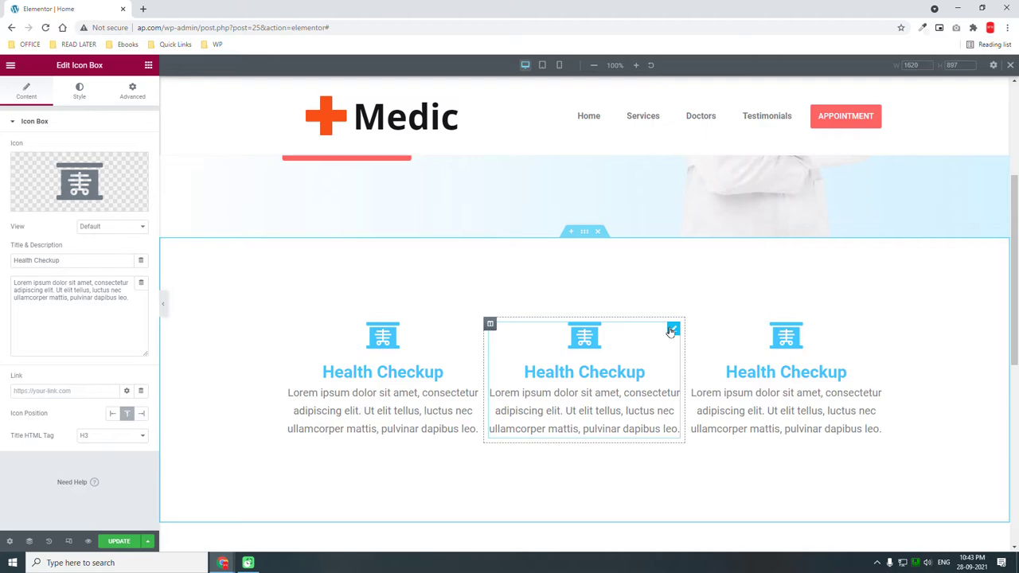
Step: Retitle the second column's icon box "Doctor on Call" and the third column's icon box "Home Visit"
left_click_drag(95, 261, 4, 264)
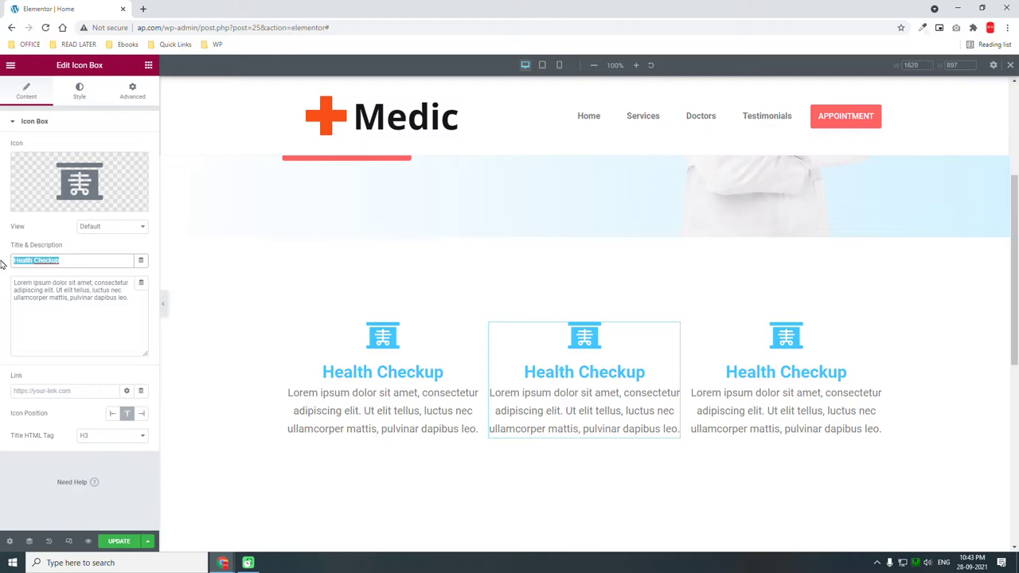
type("Doctor on Call")
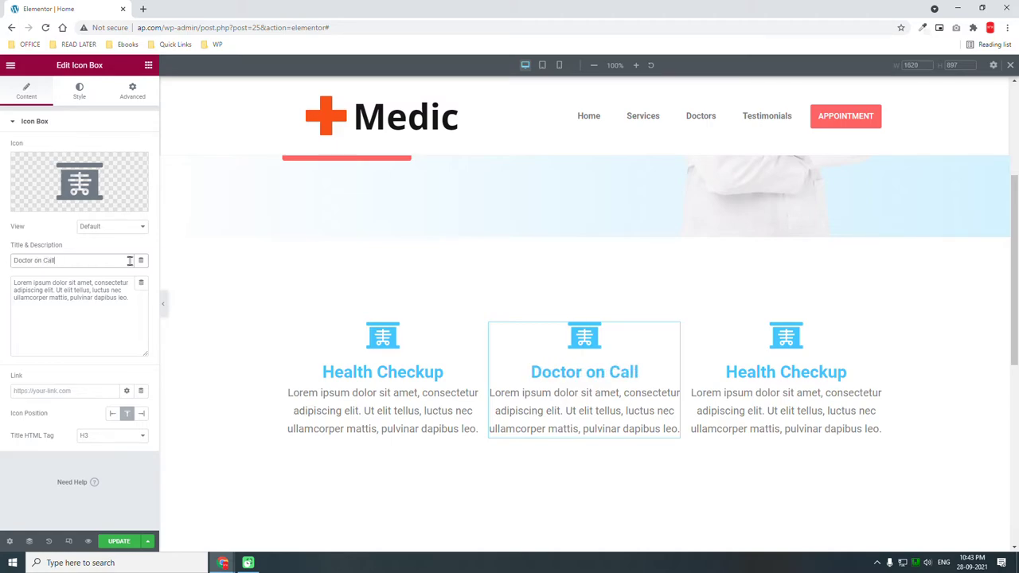
left_click(876, 332)
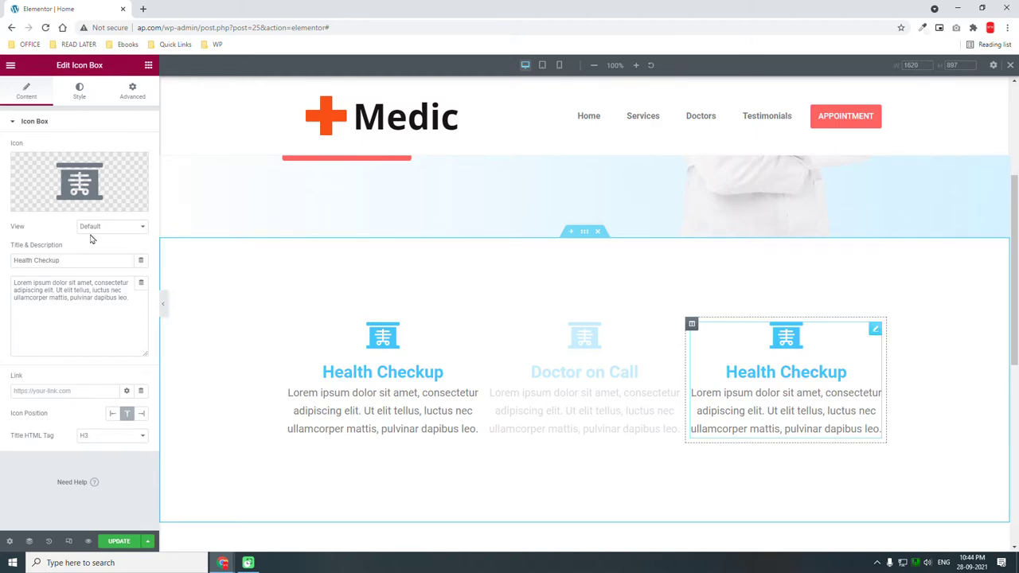
left_click_drag(80, 261, 2, 243)
type("g")
key("BackSpace")
type("Home Visit")
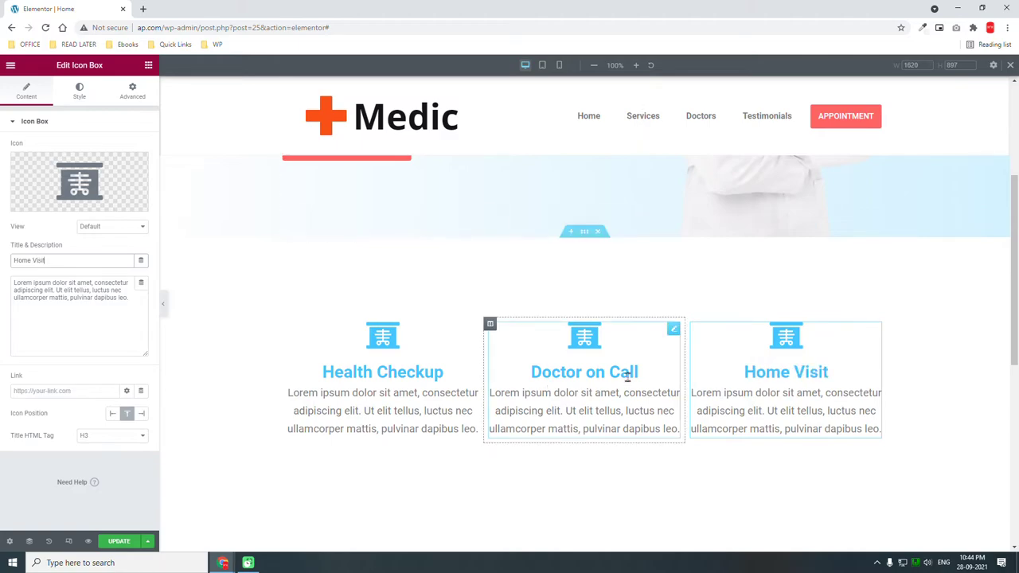
Step: Search the icon library for "call" and insert the outlined ringing phone icon in the "Doctor on Call" icon box
left_click(671, 326)
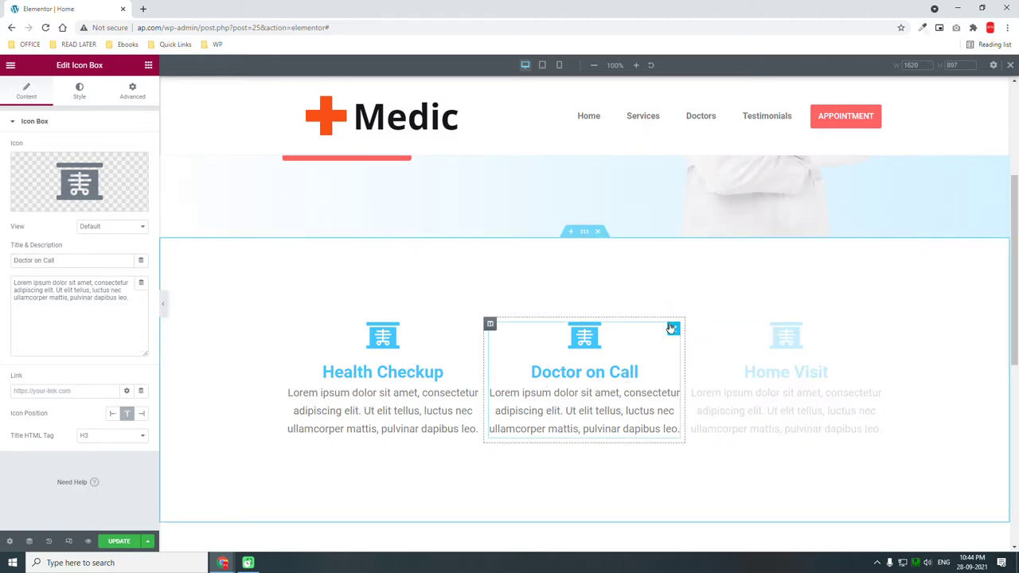
left_click(75, 189)
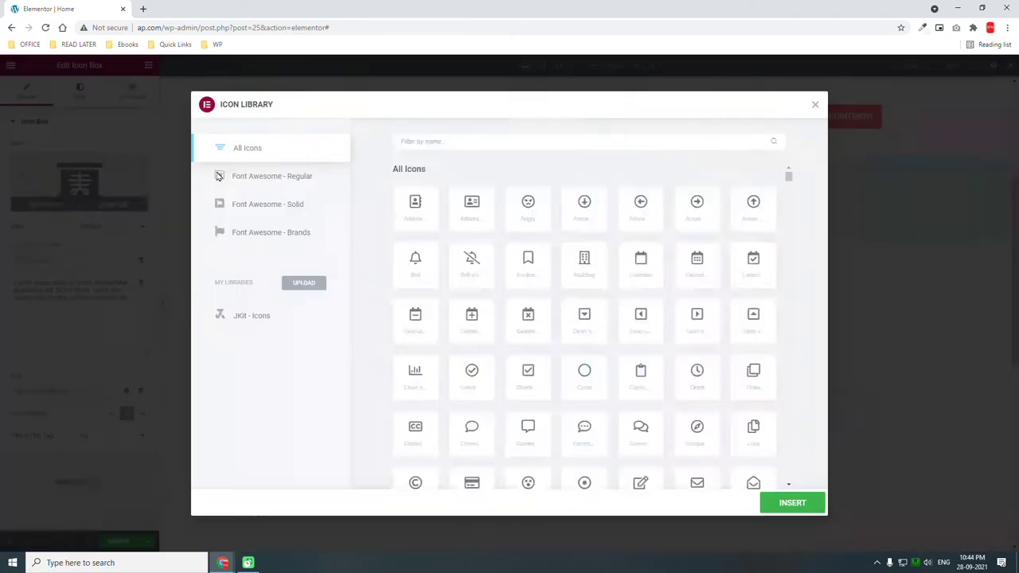
left_click(414, 139)
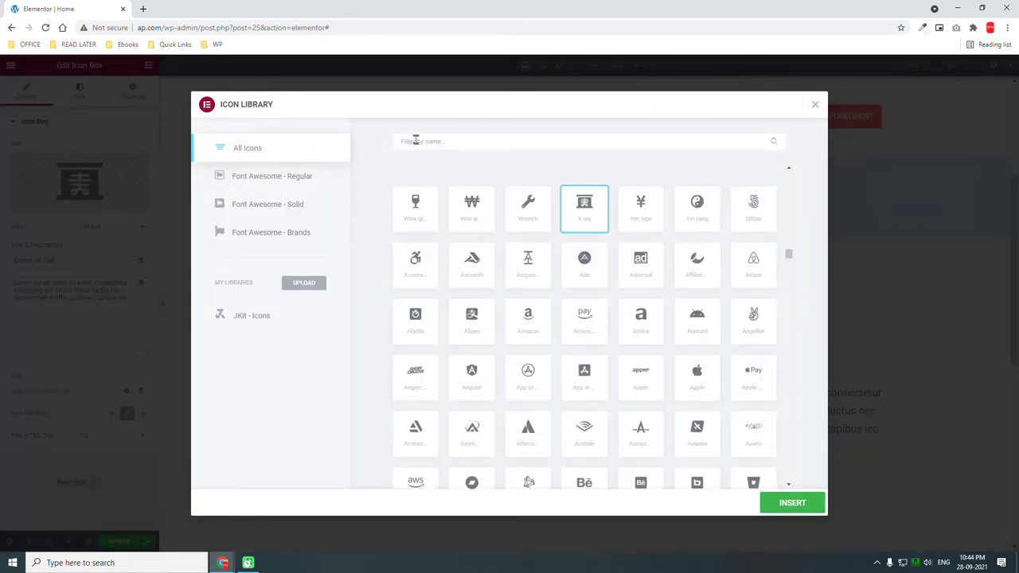
type("call")
left_click(531, 205)
left_click(785, 501)
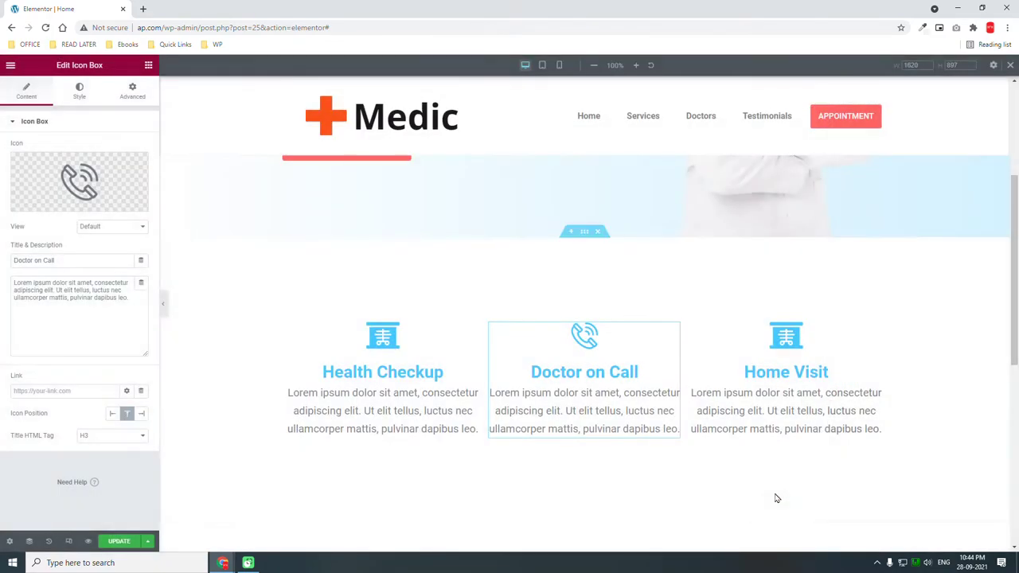
Step: Try the Framed view for the "Doctor on Call" icon, then set its view to Stacked
left_click(104, 227)
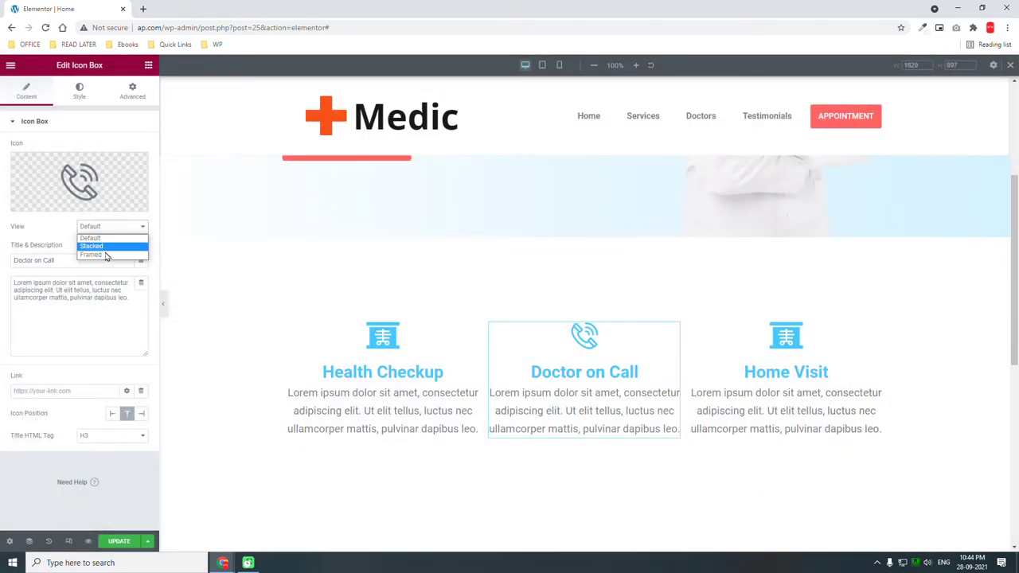
left_click(105, 254)
left_click(106, 226)
left_click(104, 247)
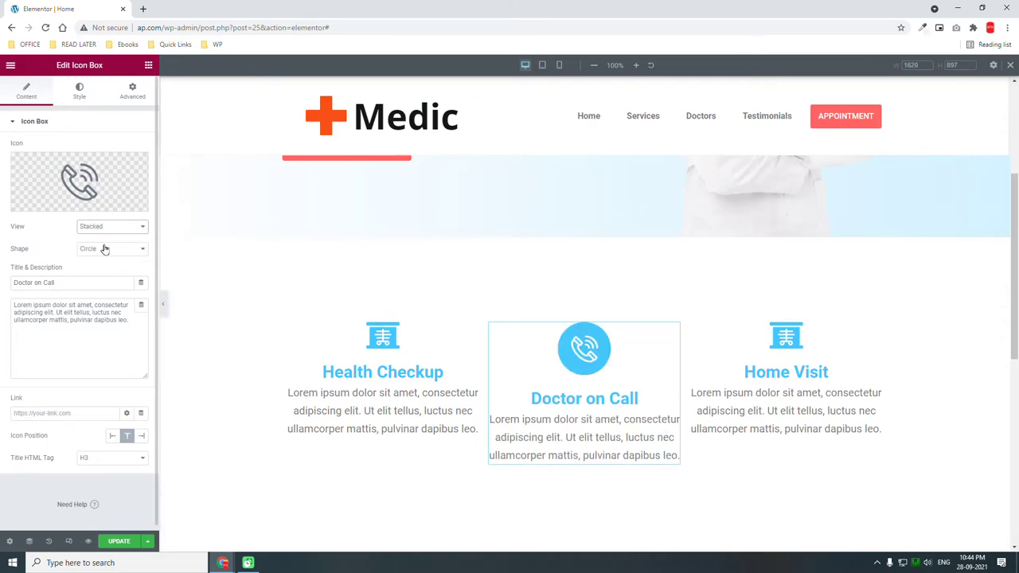
Step: Search the icon library for "hom" and insert the outlined Home2 icon in the "Home Visit" icon box
left_click_drag(870, 325, 870, 326)
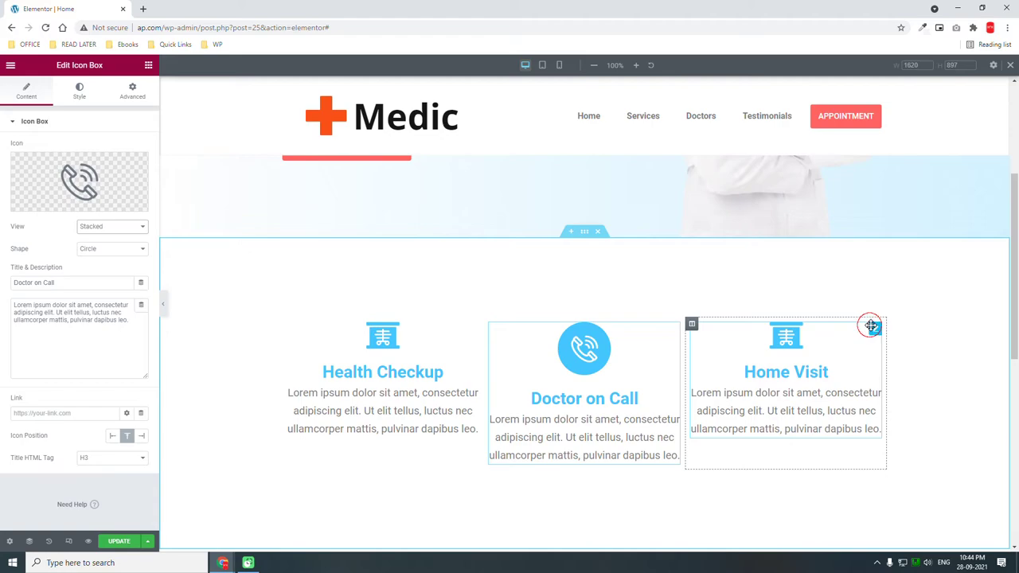
left_click(874, 329)
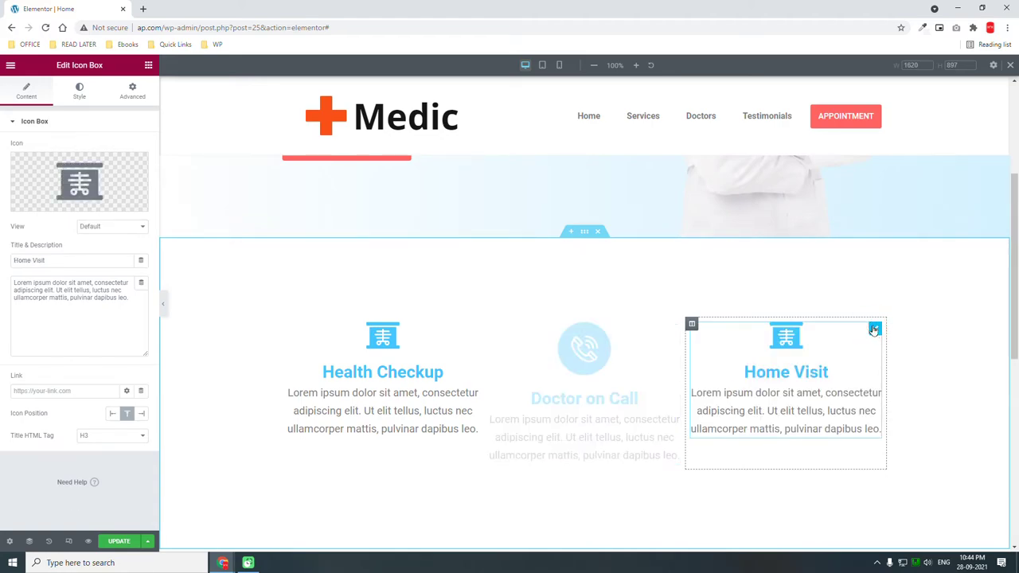
left_click(82, 166)
left_click(459, 141)
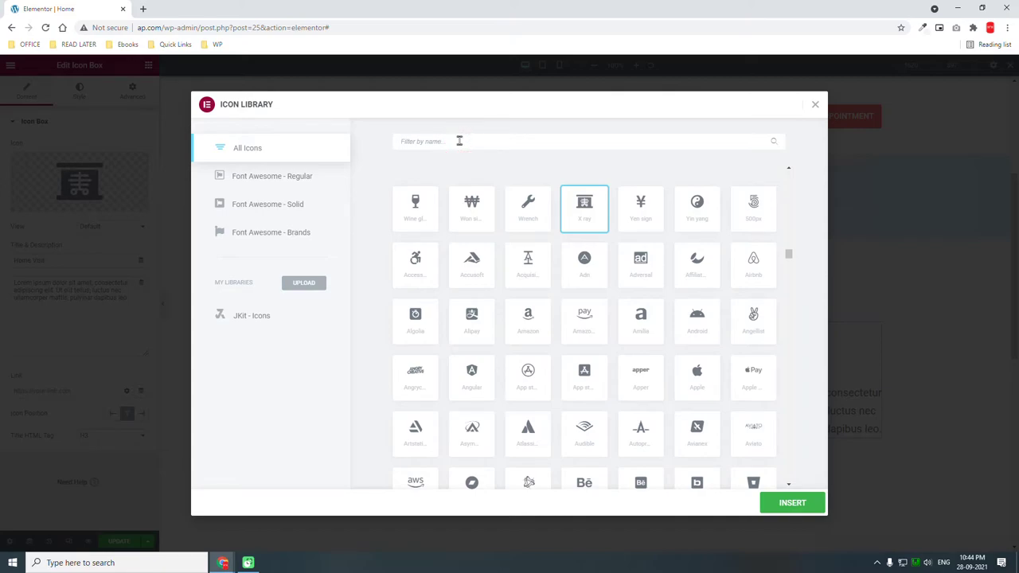
type("hom")
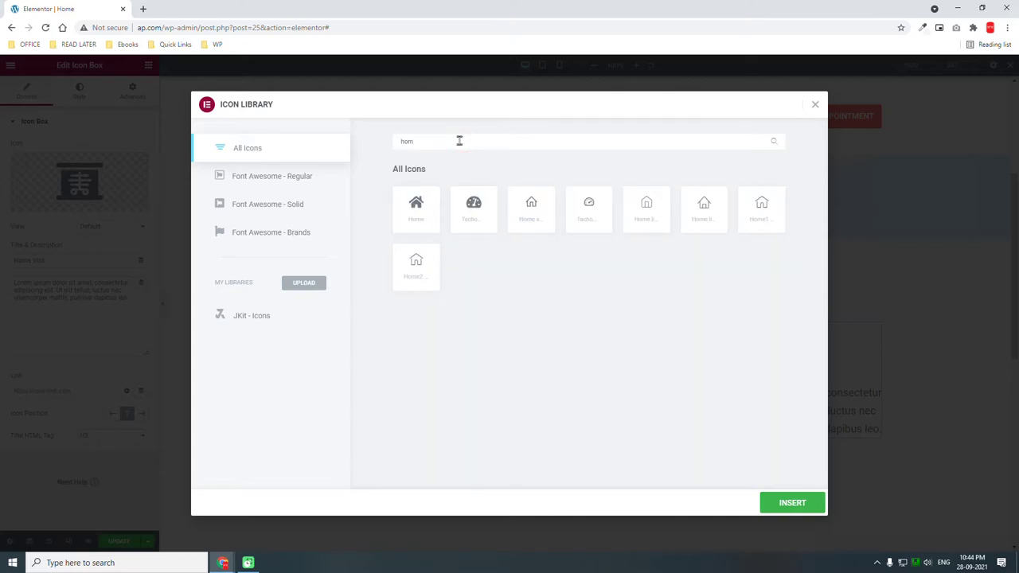
left_click(416, 263)
left_click(792, 503)
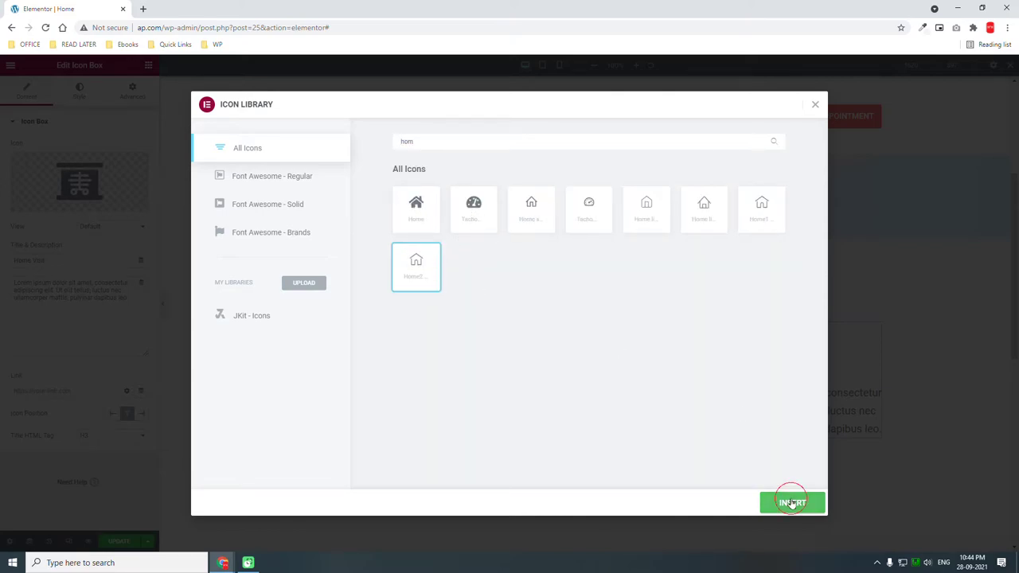
Step: Try Middle vertical alignment for the three-column section, set it to Bottom, and preview the section at full width
left_click(584, 232)
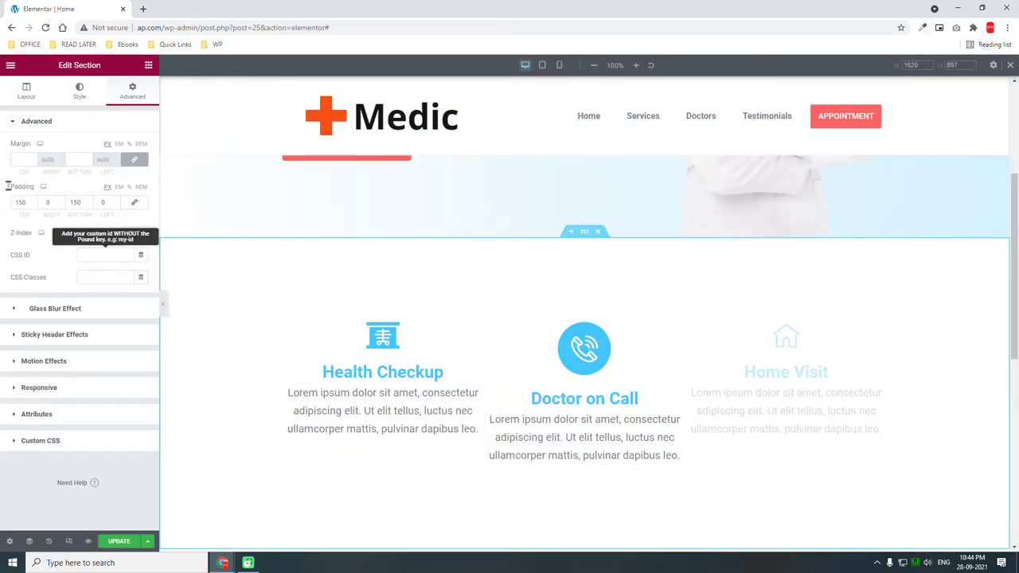
left_click(25, 88)
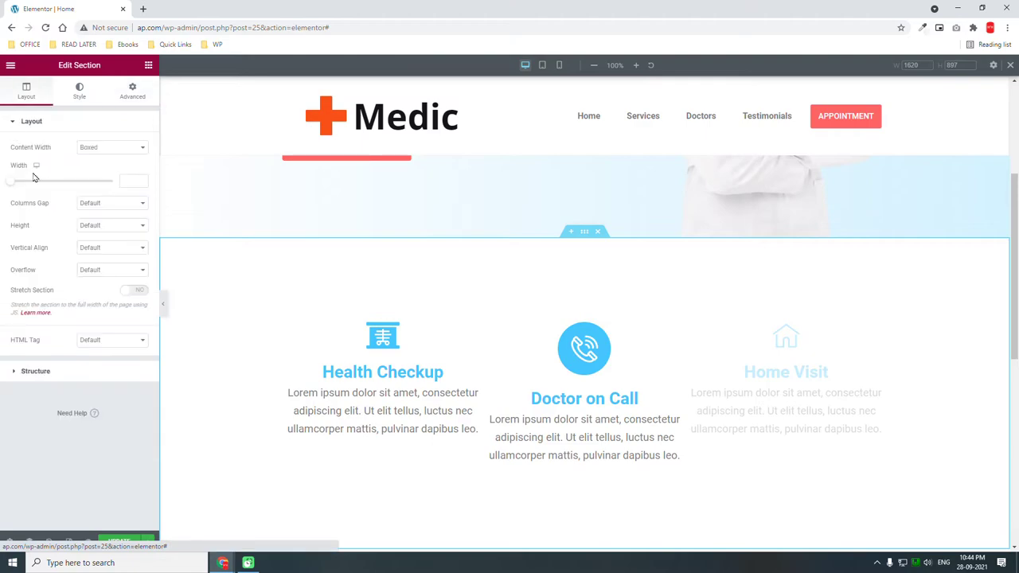
left_click(102, 247)
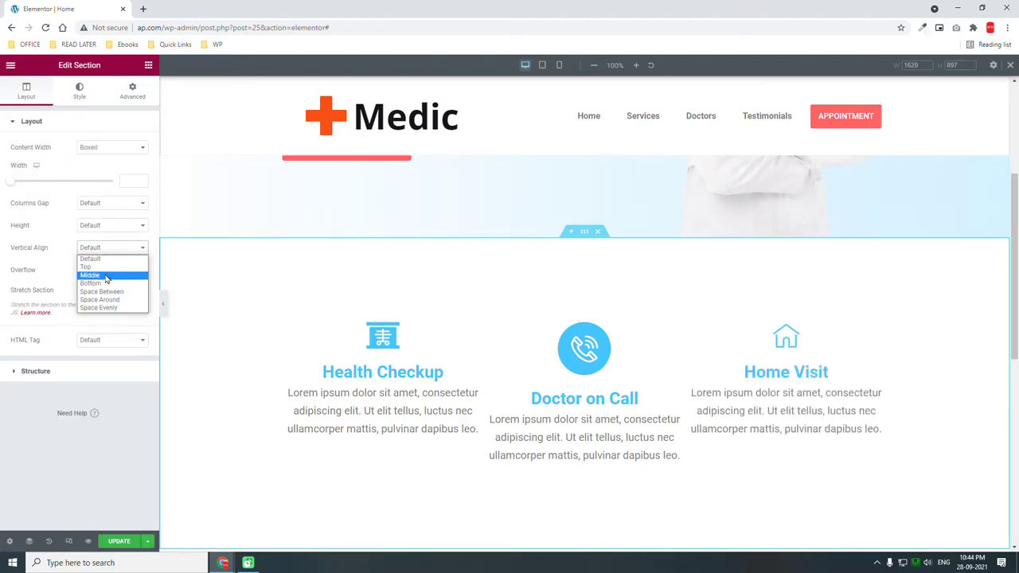
left_click(90, 274)
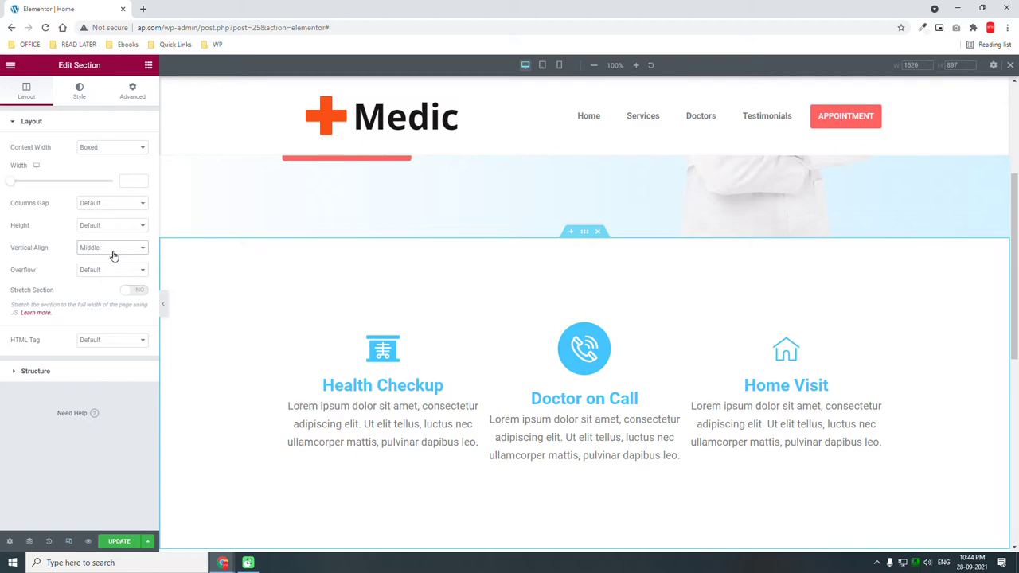
left_click(112, 250)
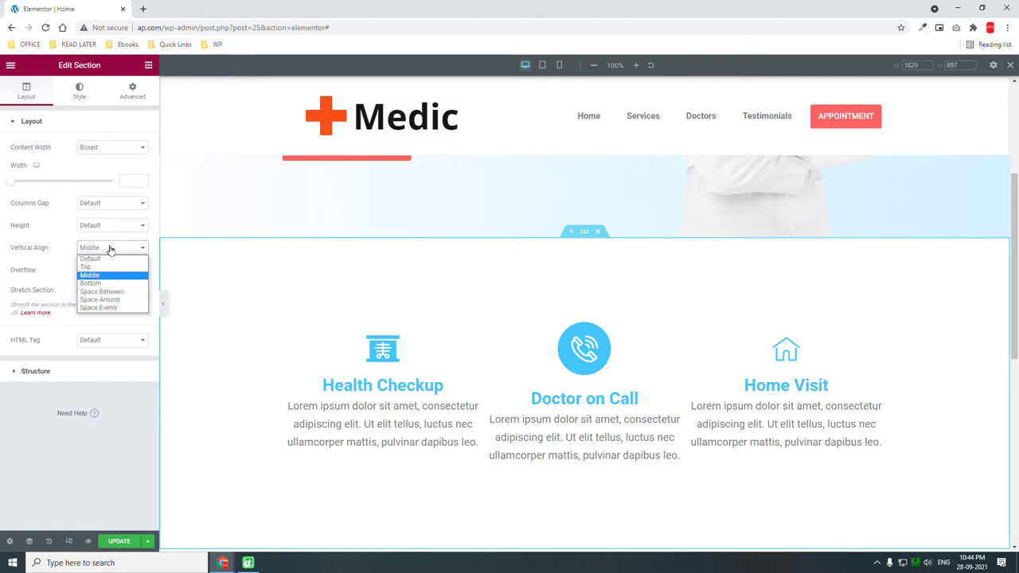
left_click(112, 285)
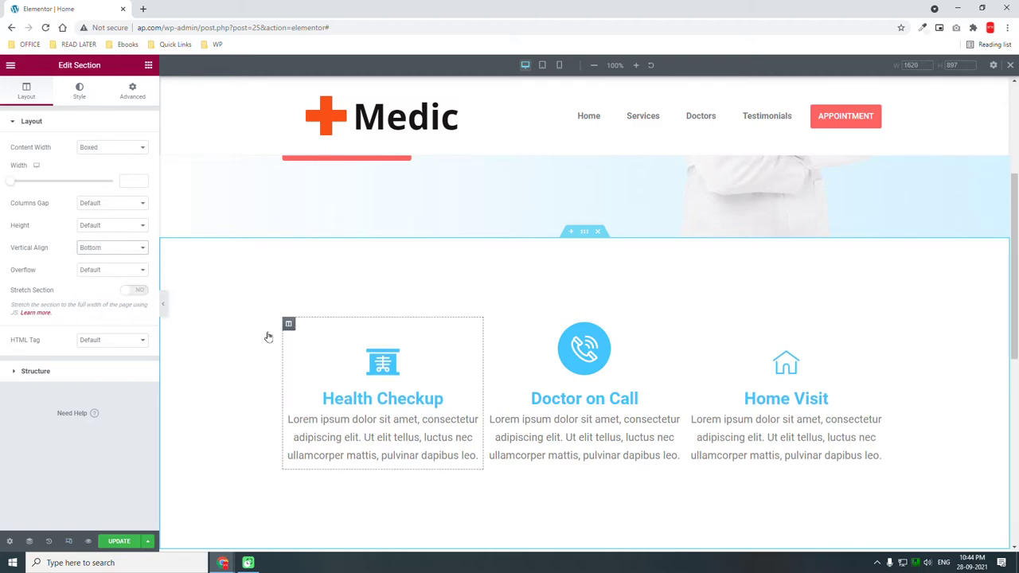
left_click(164, 303)
scroll(693, 390, "down", 1)
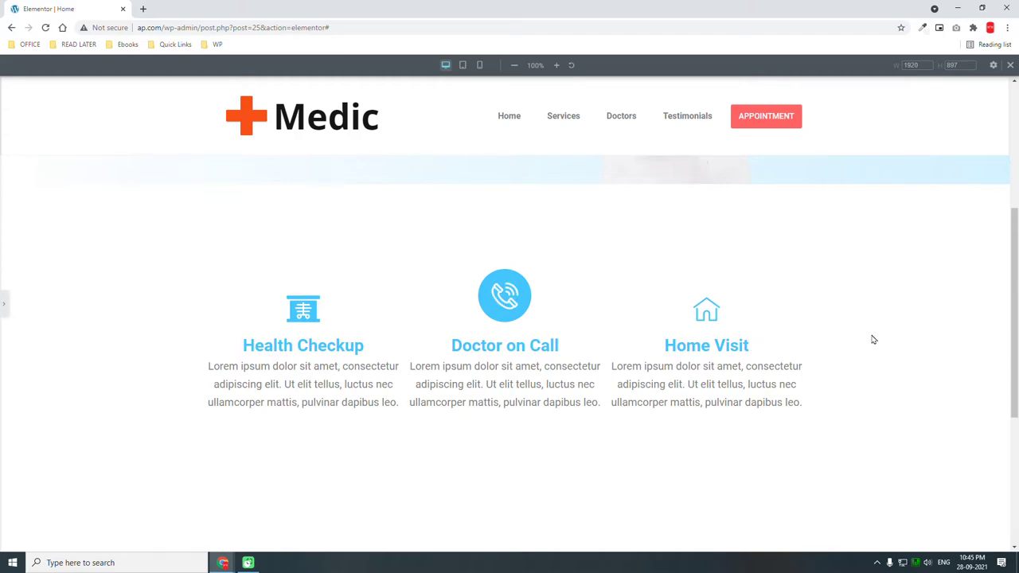
scroll(766, 398, "down", 3)
scroll(767, 398, "up", 2)
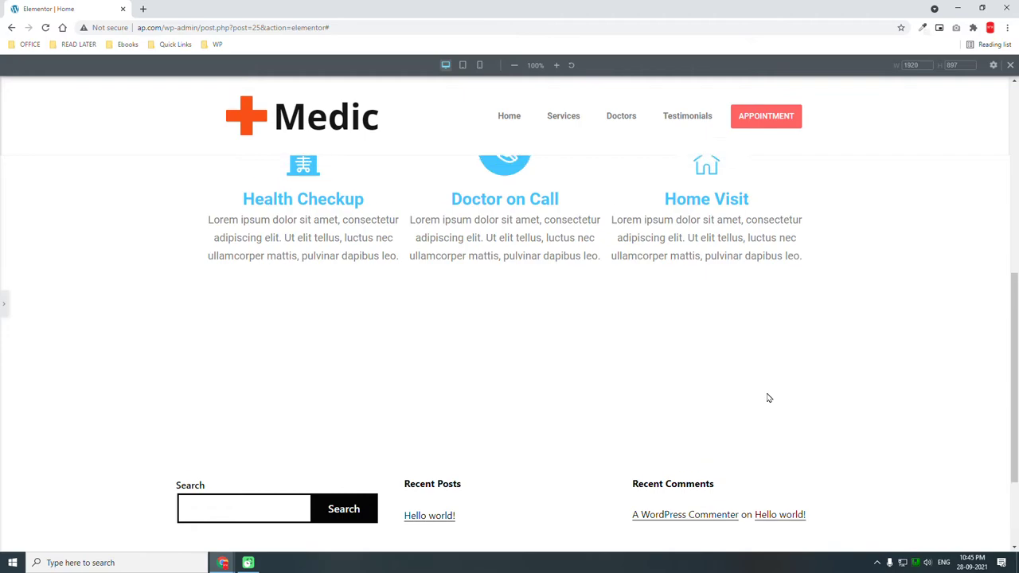
Step: Set the three-column section's columns gap to Wider and preview the page at full width up to the hero section
left_click(4, 303)
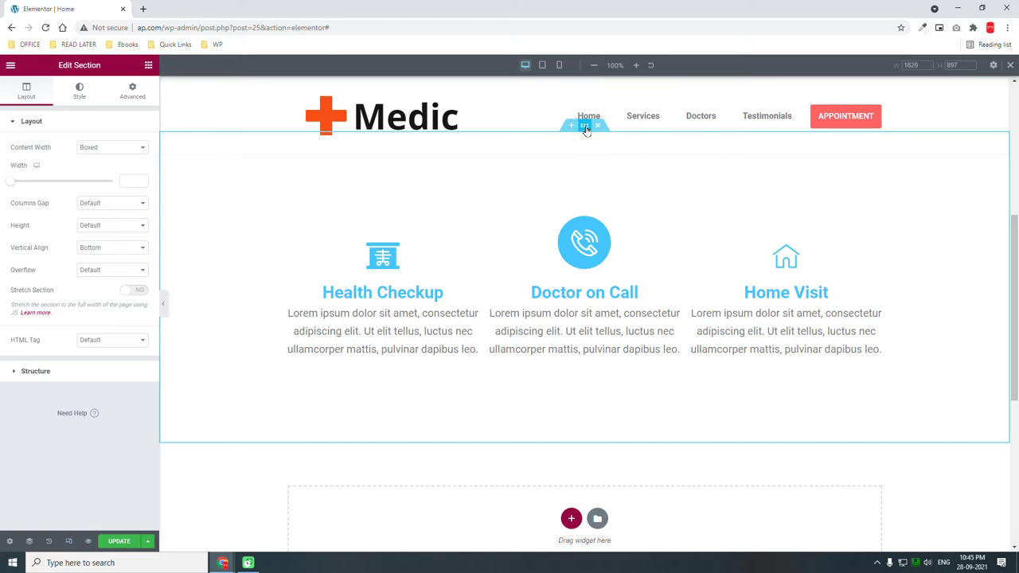
left_click(96, 203)
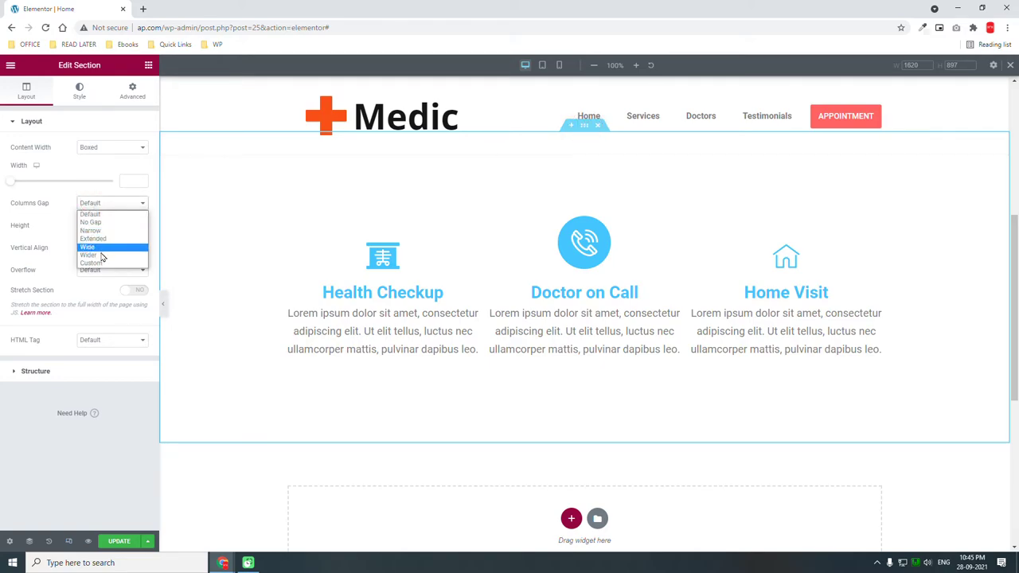
key("Escape")
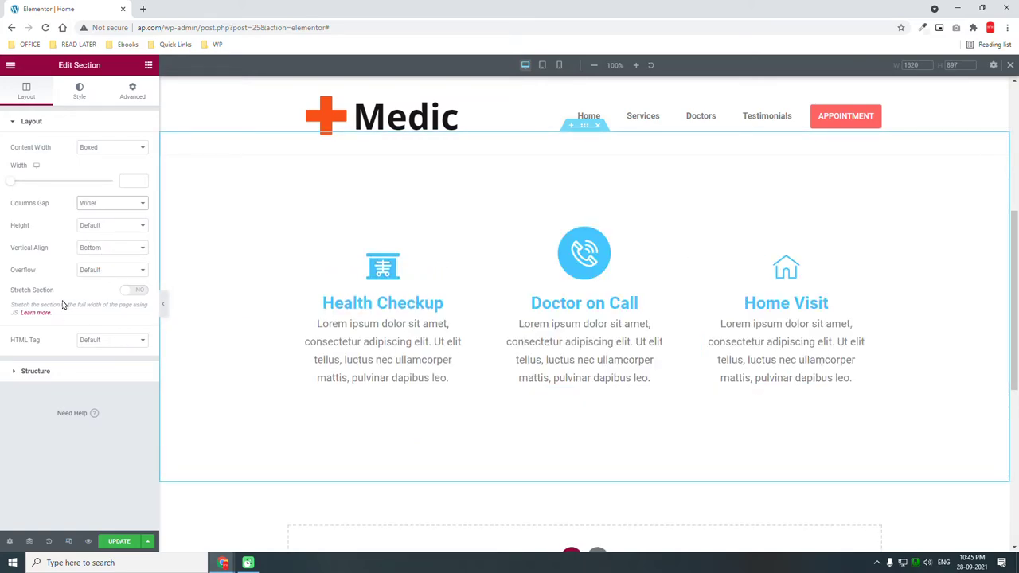
left_click(164, 303)
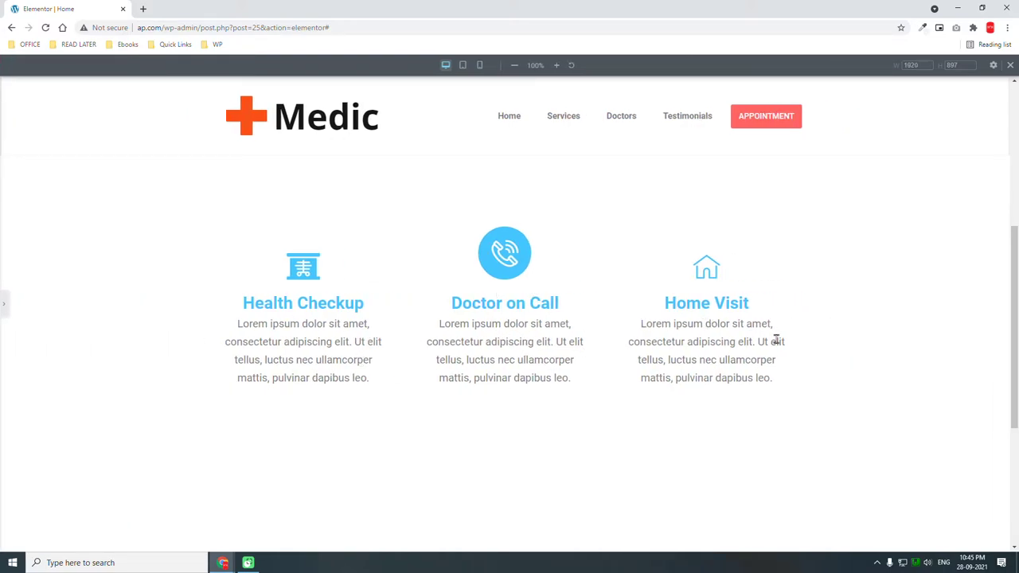
scroll(779, 345, "down", 1)
scroll(780, 350, "up", 4)
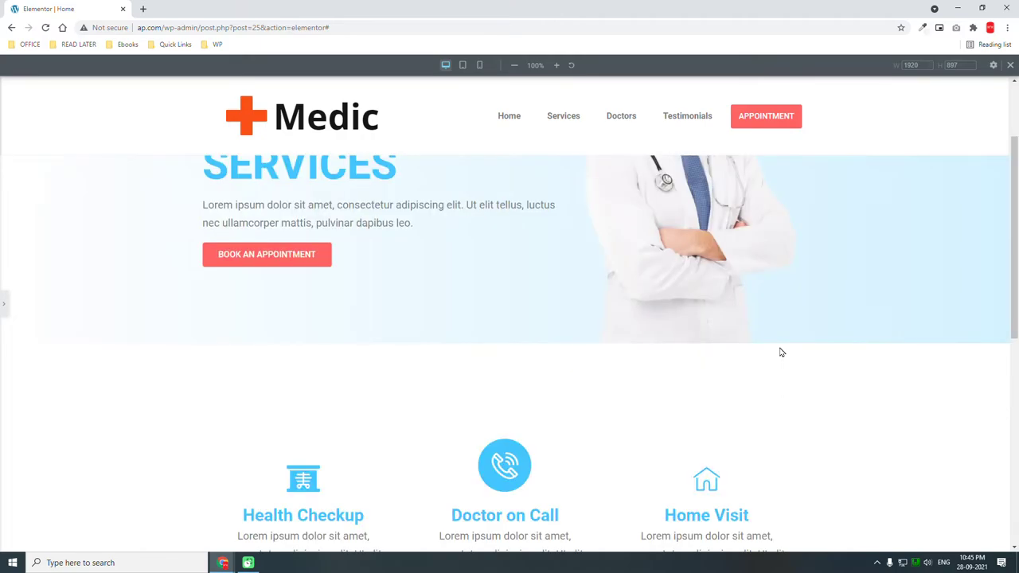
scroll(780, 352, "up", 3)
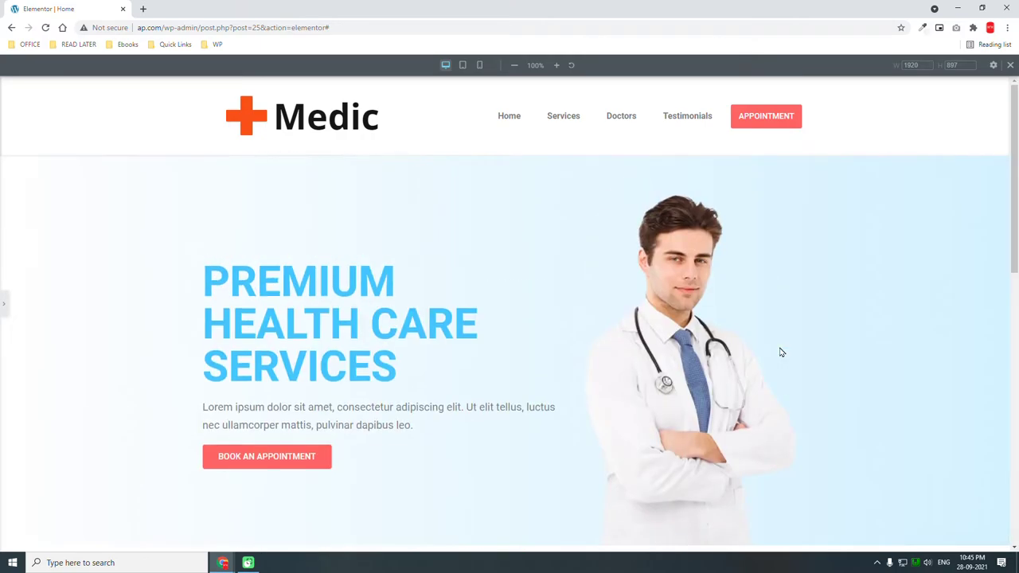
Step: Preview the three-column services section at full width, then set its CSS ID to "services"
scroll(779, 352, "down", 7)
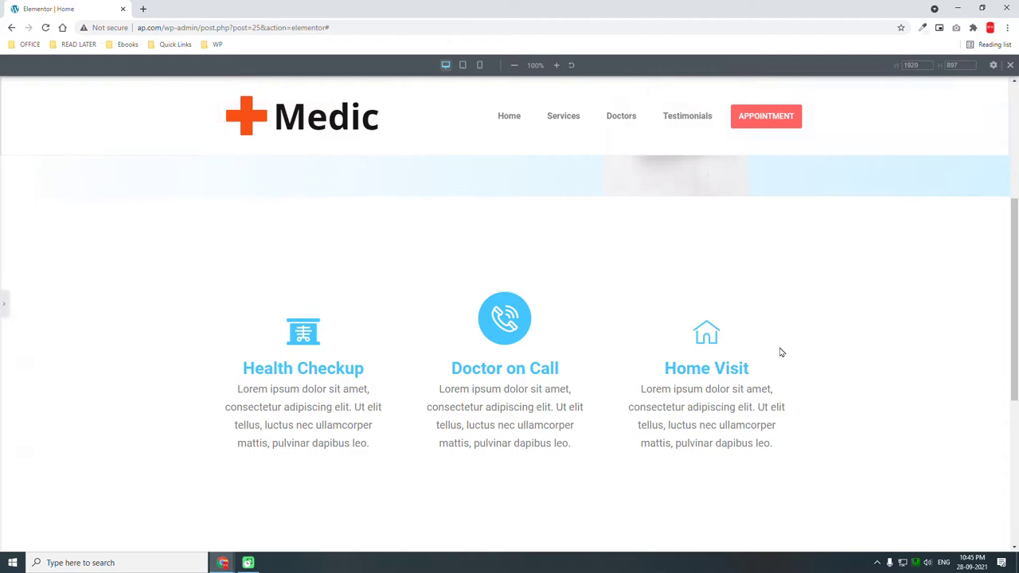
scroll(779, 352, "up", 3)
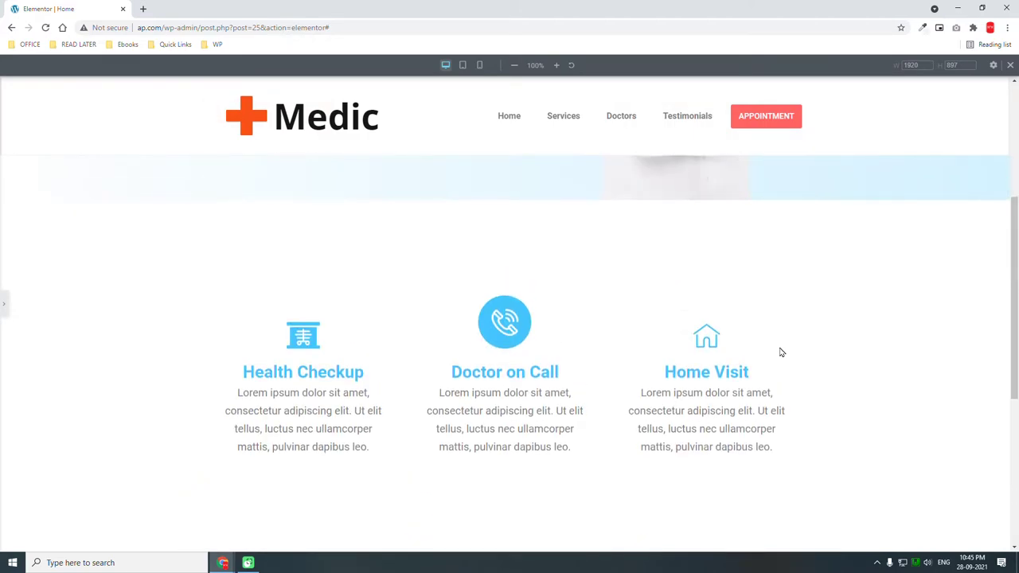
scroll(780, 353, "up", 1)
scroll(780, 353, "down", 2)
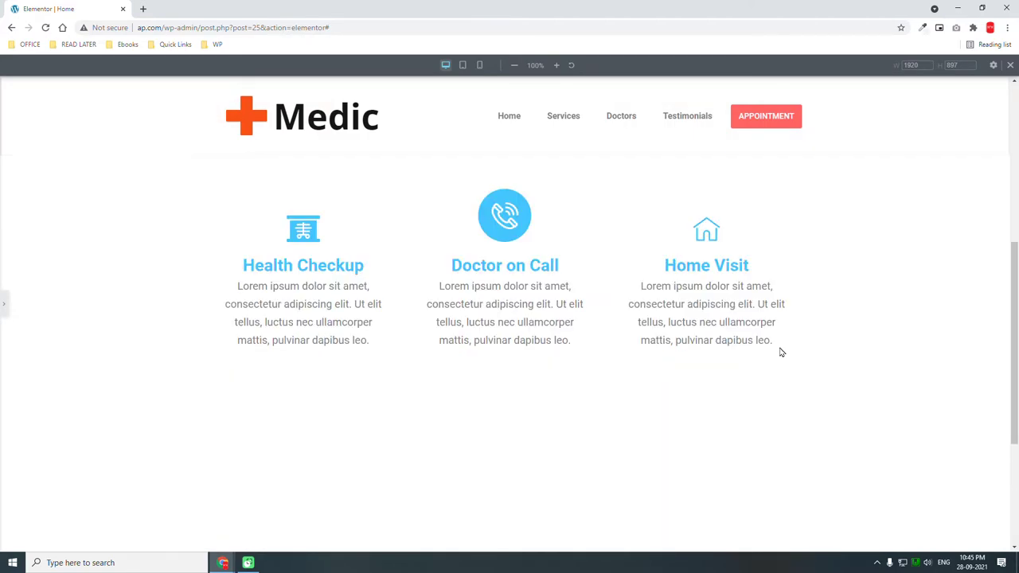
left_click(4, 303)
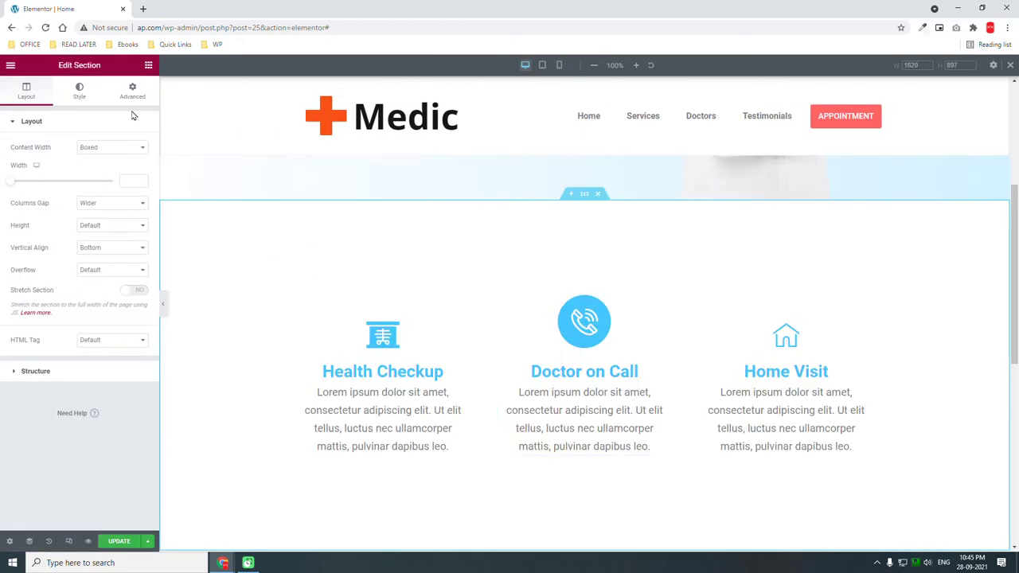
left_click(116, 91)
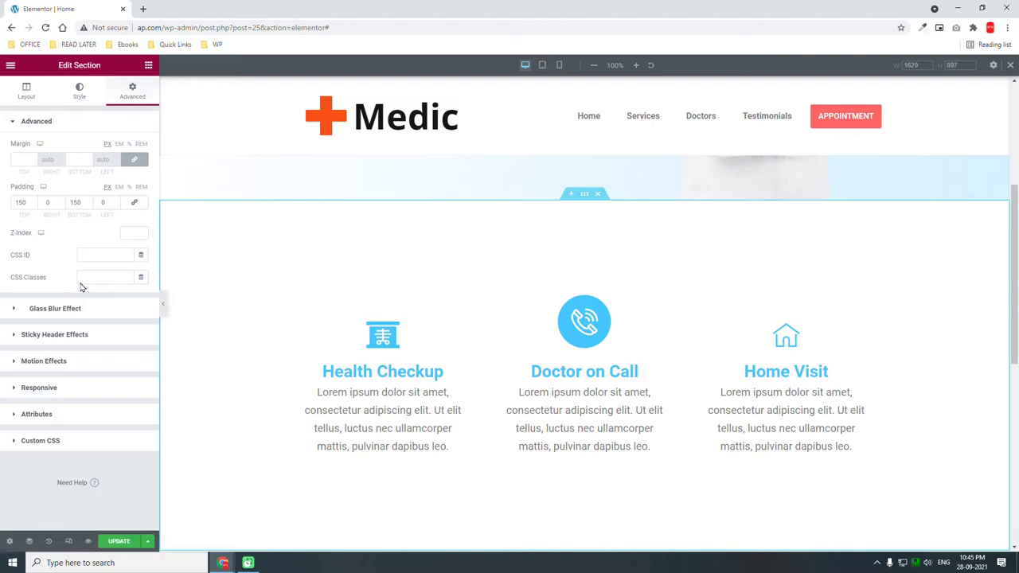
left_click(104, 254)
Step: Add a two-column section below the services section, with a narrow first column and a wide second column
scroll(496, 250, "down", 1)
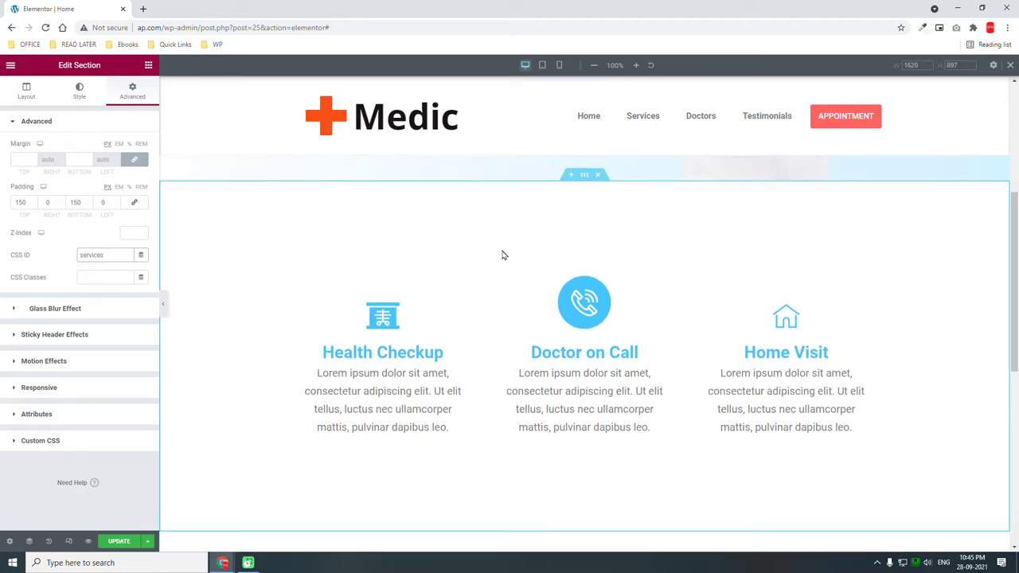
scroll(627, 311, "down", 2)
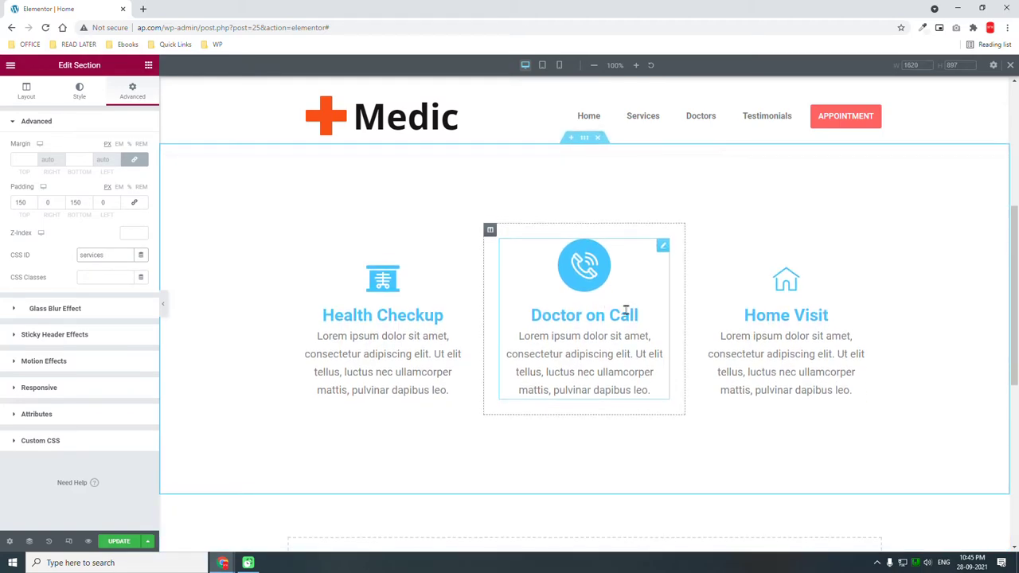
scroll(649, 320, "down", 1)
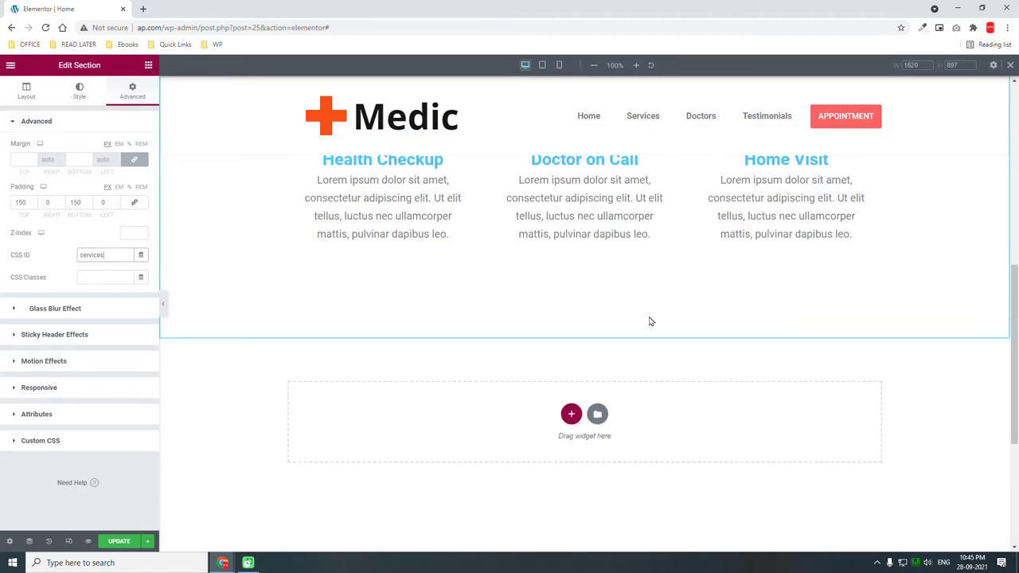
scroll(649, 323, "up", 3)
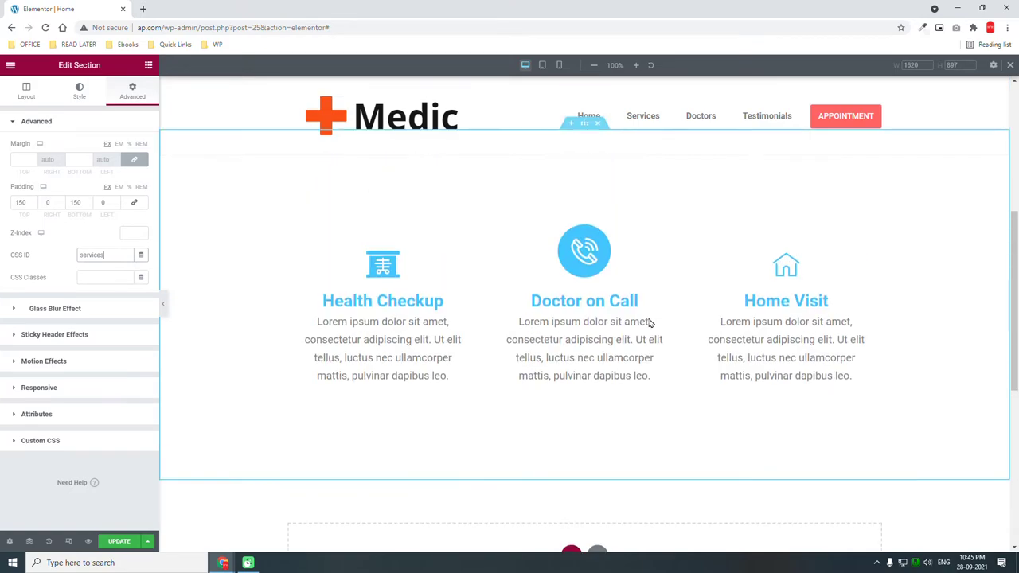
scroll(649, 323, "down", 3)
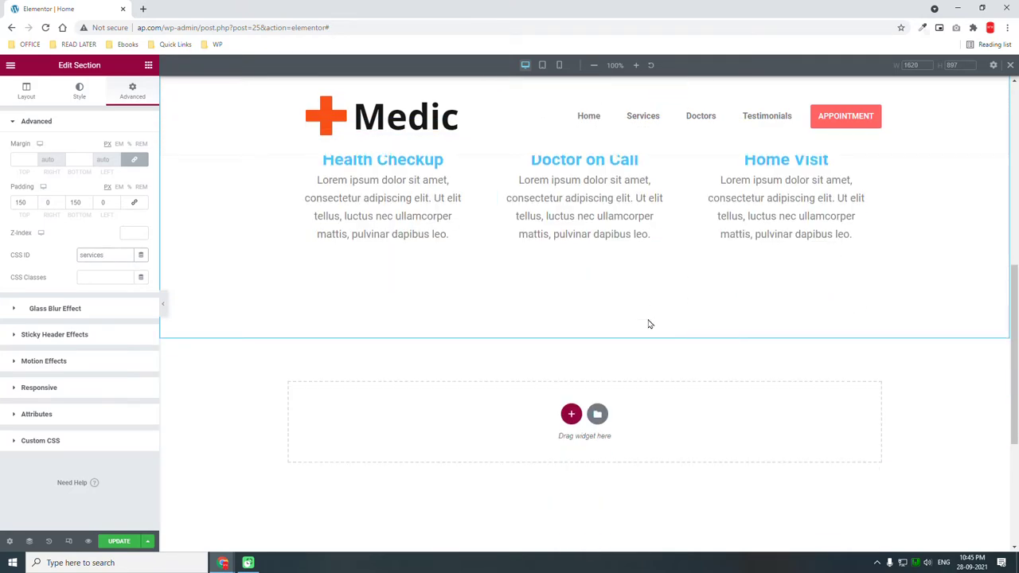
scroll(649, 323, "up", 4)
scroll(649, 324, "up", 6)
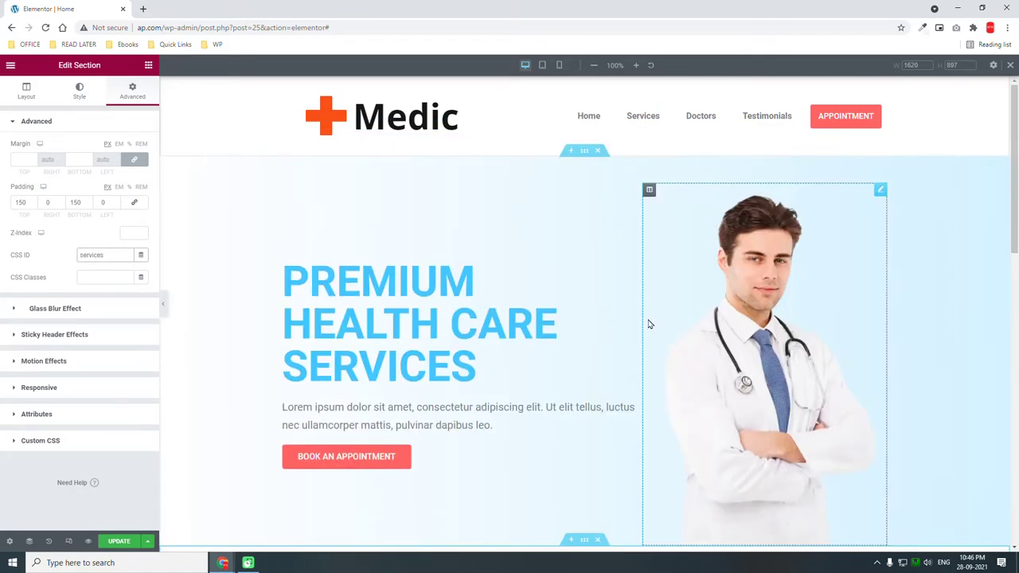
scroll(648, 324, "down", 9)
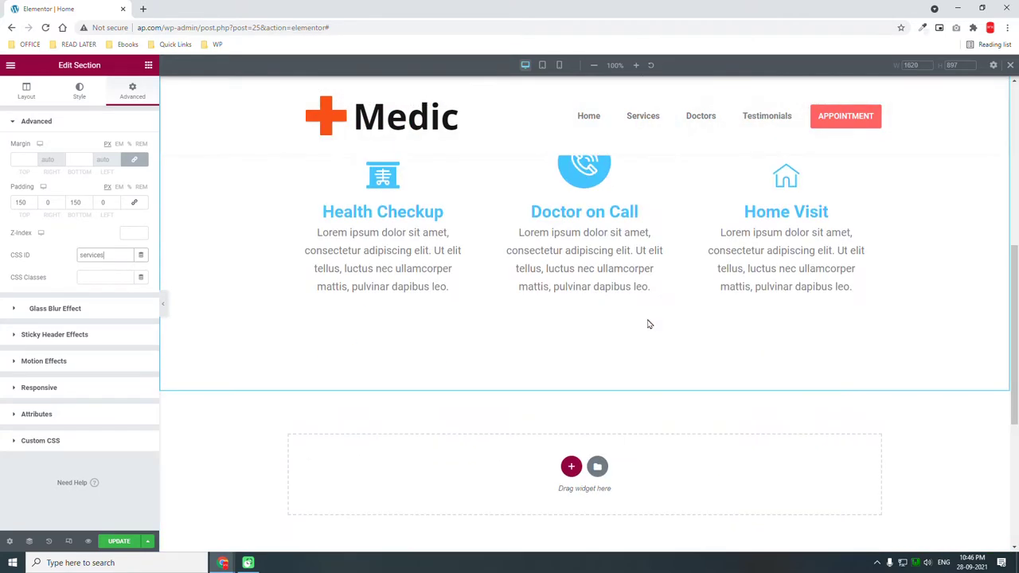
left_click(570, 415)
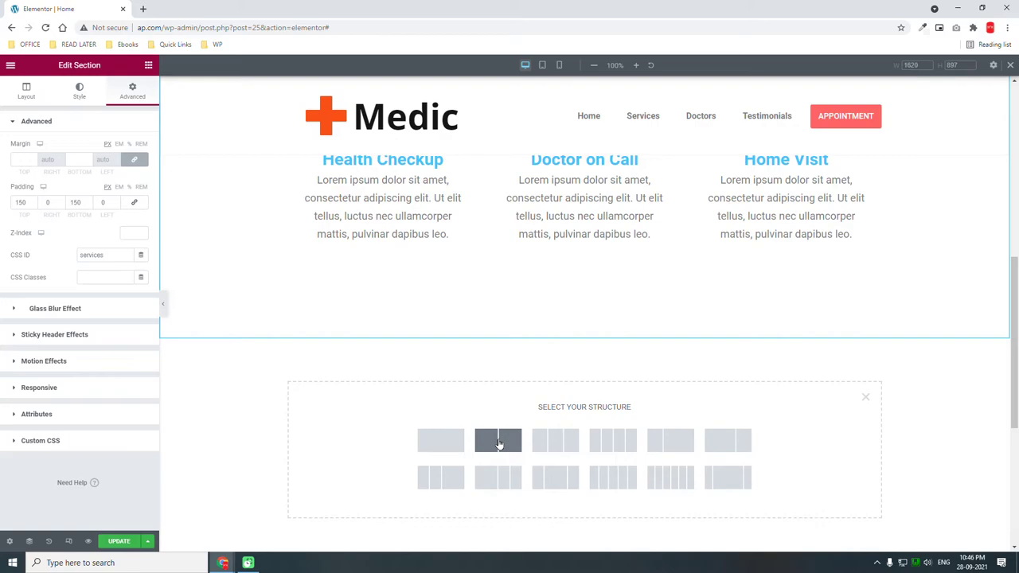
left_click(681, 448)
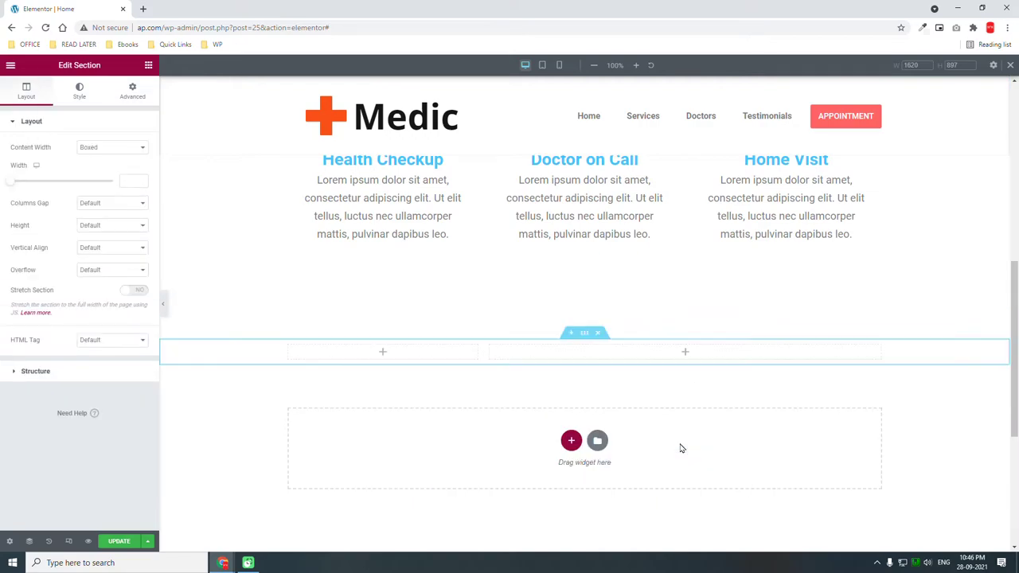
Step: Unlink the new section's padding values and set the top and bottom padding to 150 px
left_click(129, 93)
left_click(134, 202)
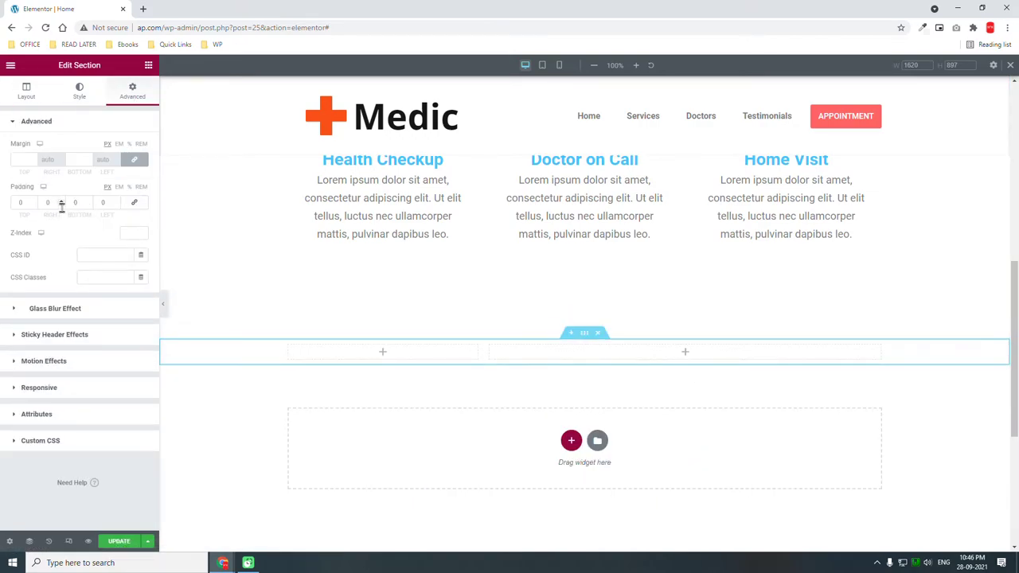
double_click(29, 203)
type("150")
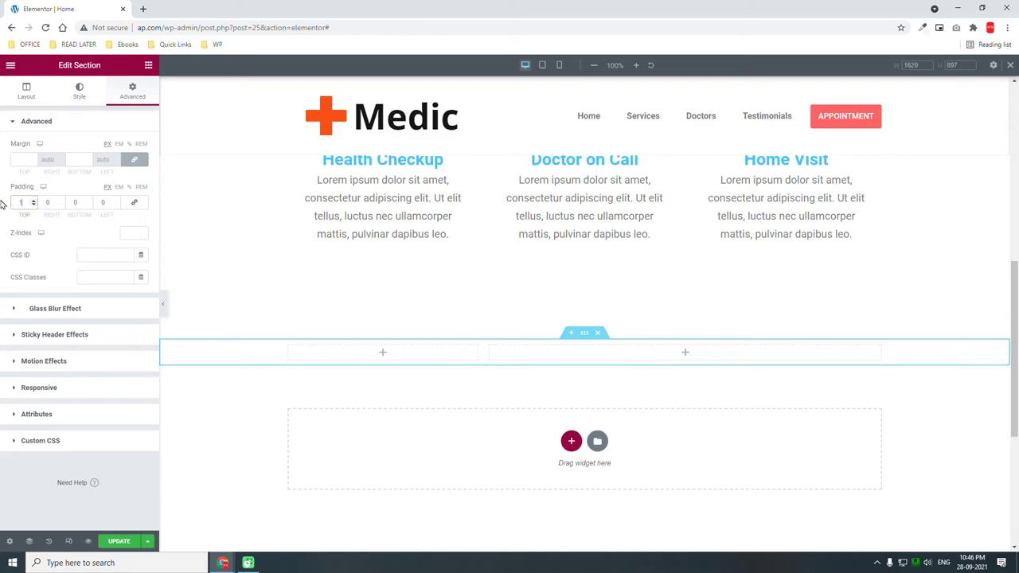
key("Tab")
key("Tab")
type("150")
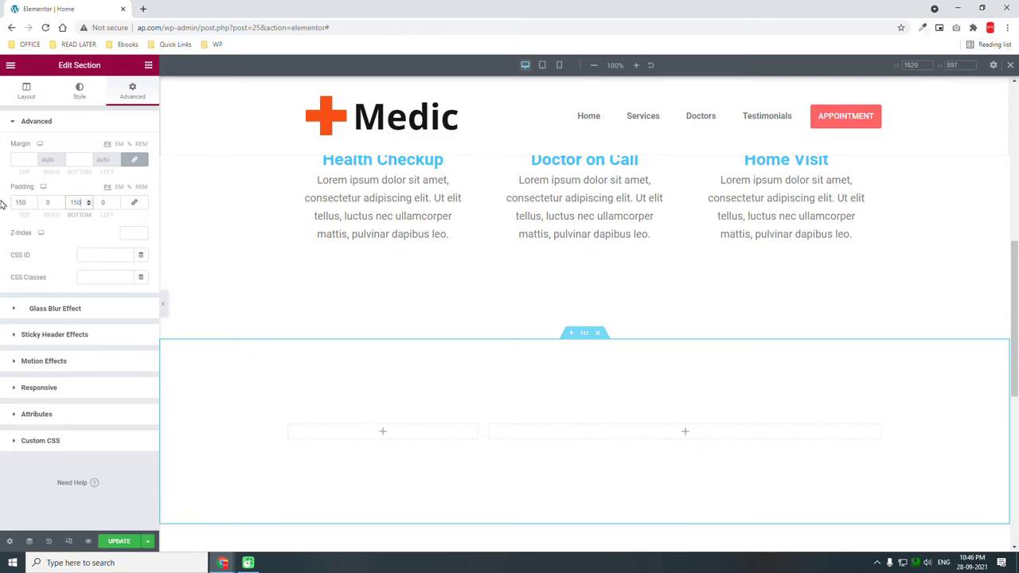
Step: Set the new section's background type to Classic and select 1doctor.webp in the media library as a background image candidate
left_click(80, 89)
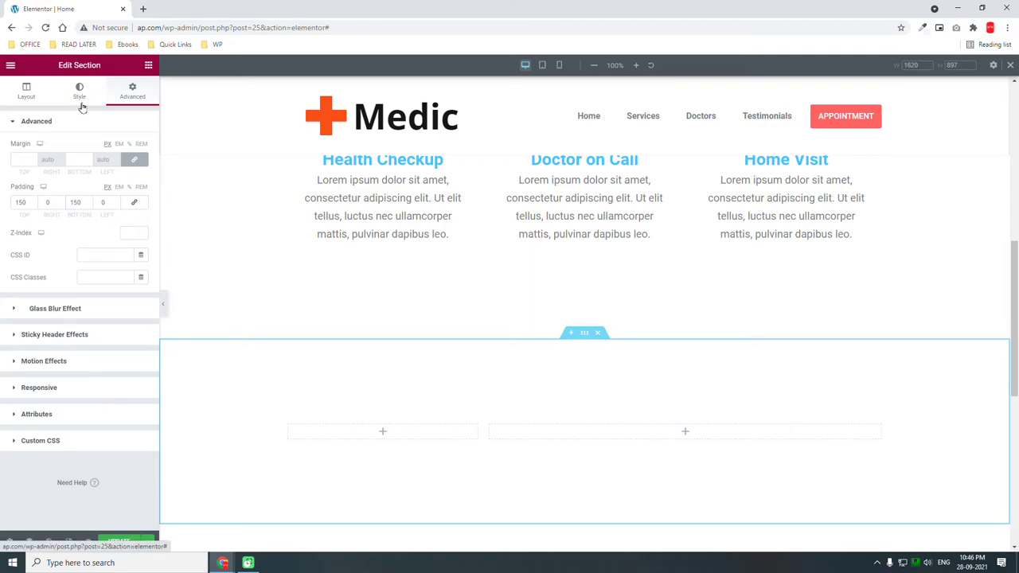
left_click(98, 170)
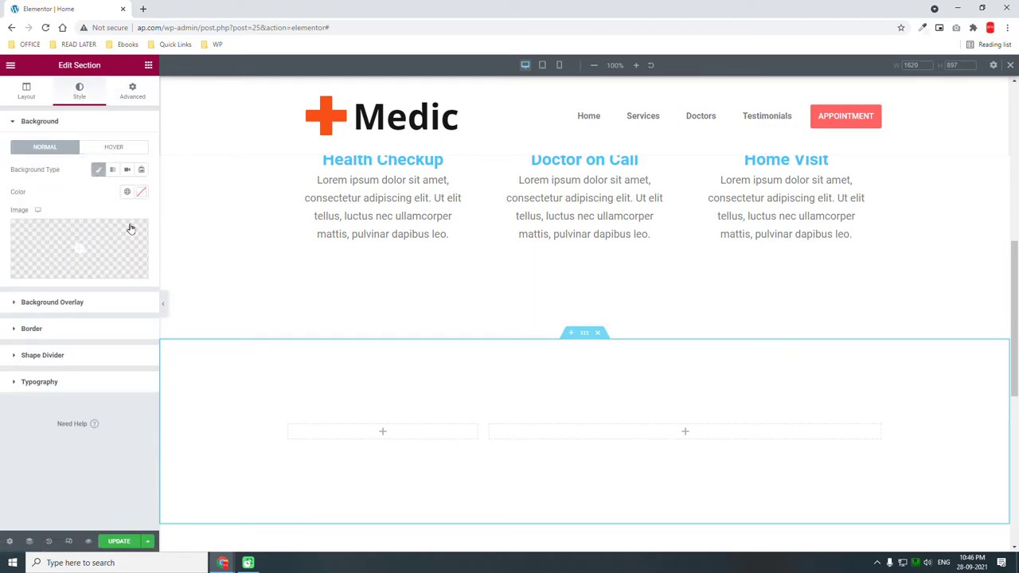
left_click(125, 241)
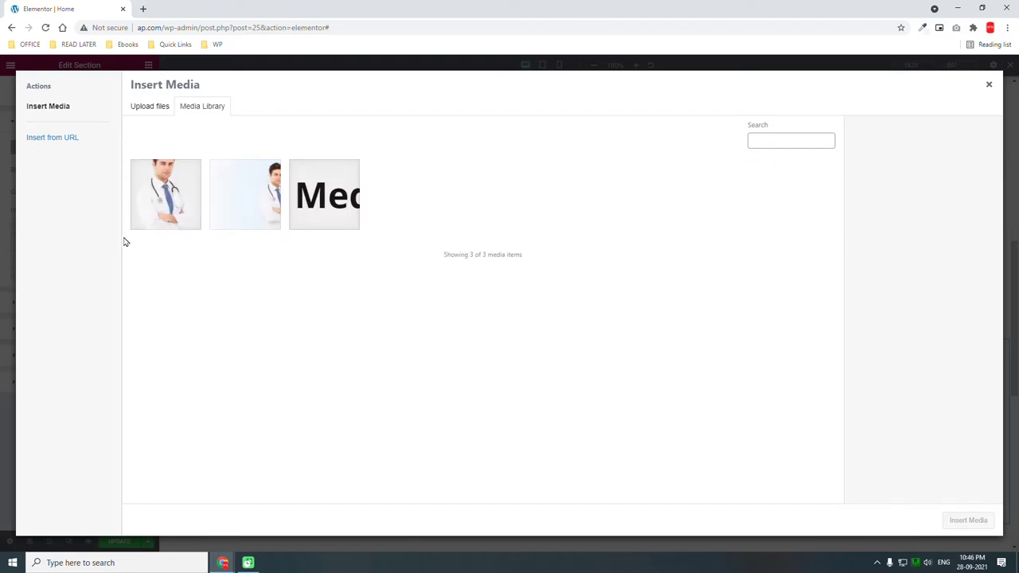
left_click(212, 210)
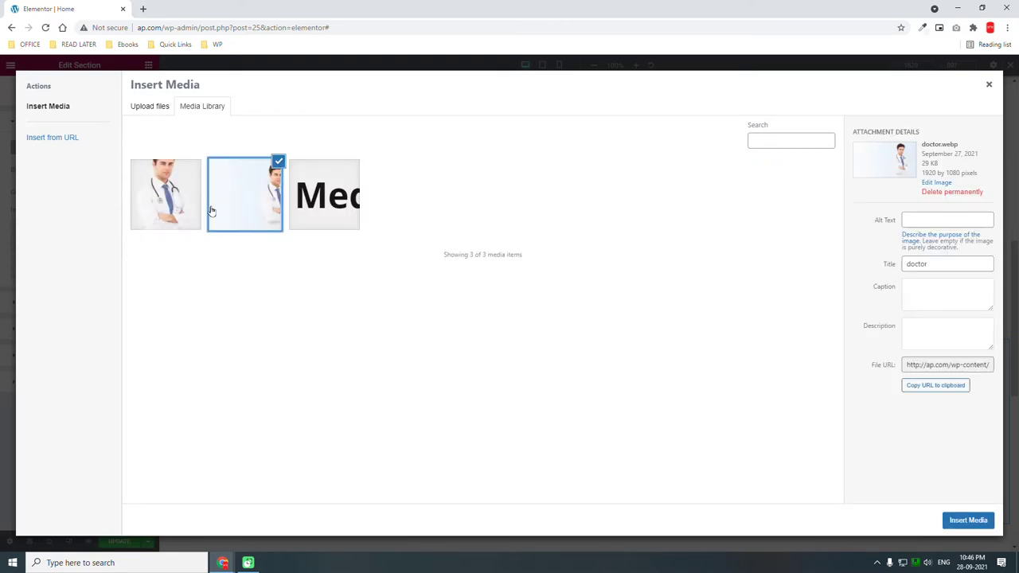
left_click(169, 197)
left_click(251, 206)
left_click(183, 199)
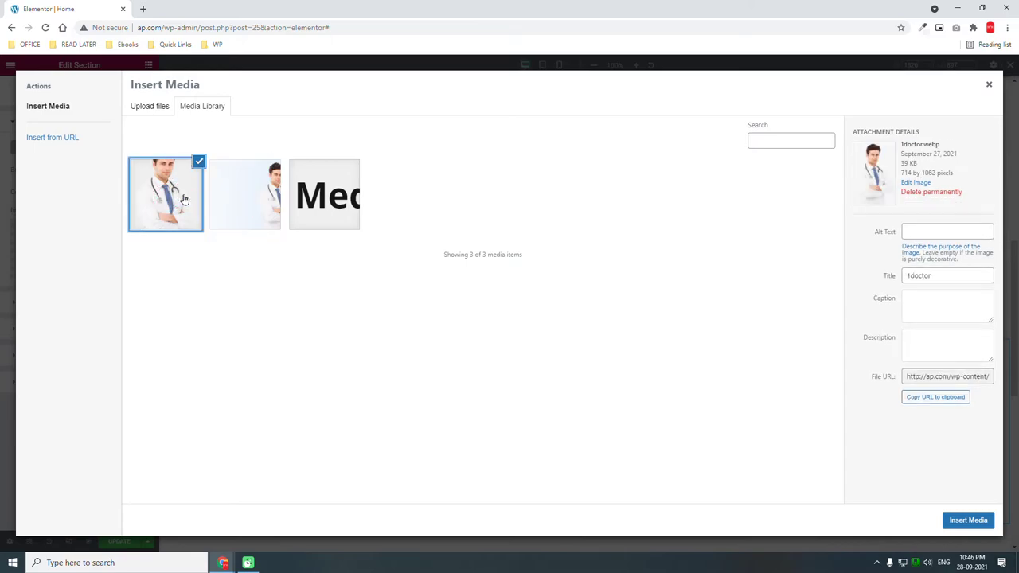
Step: Open freepik.com in a new browser tab and search its resources for "doctor"
left_click(146, 8)
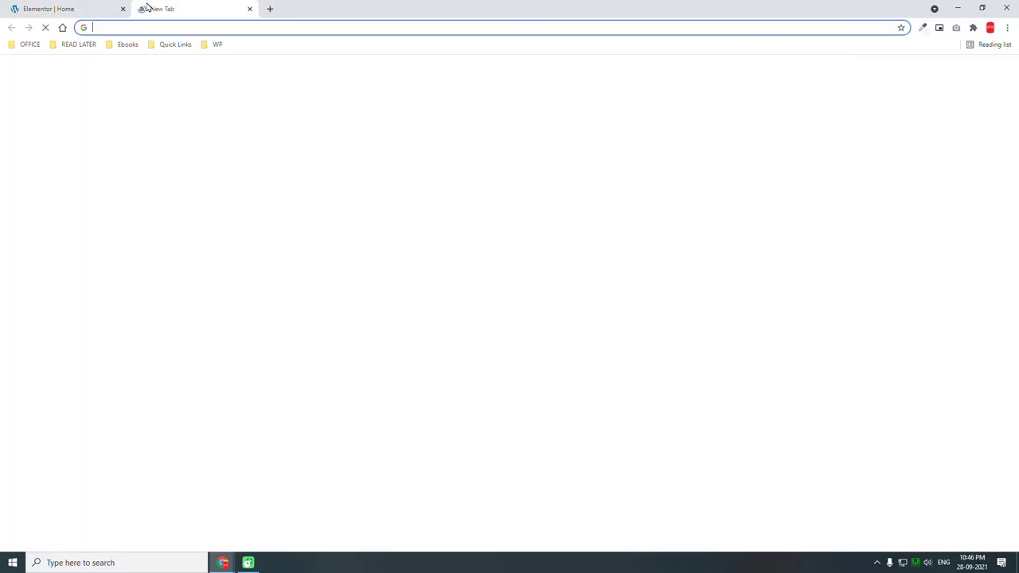
type("freepik.com")
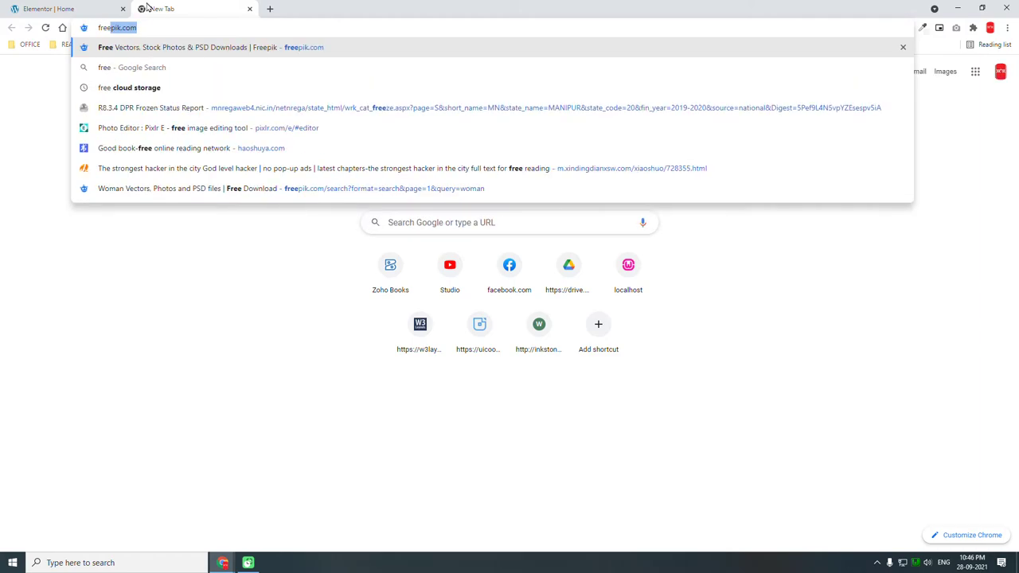
key("Return")
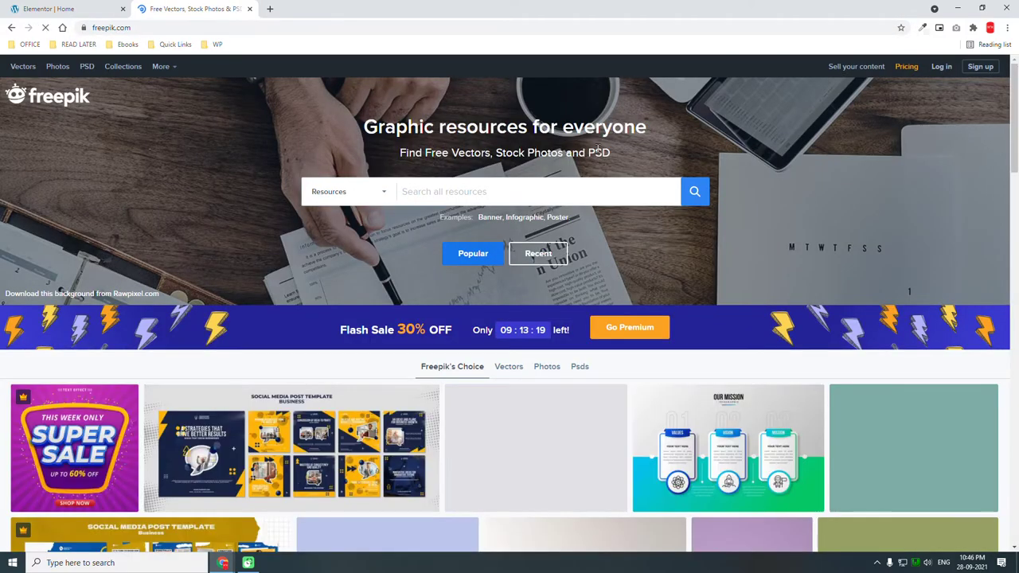
type("doctor")
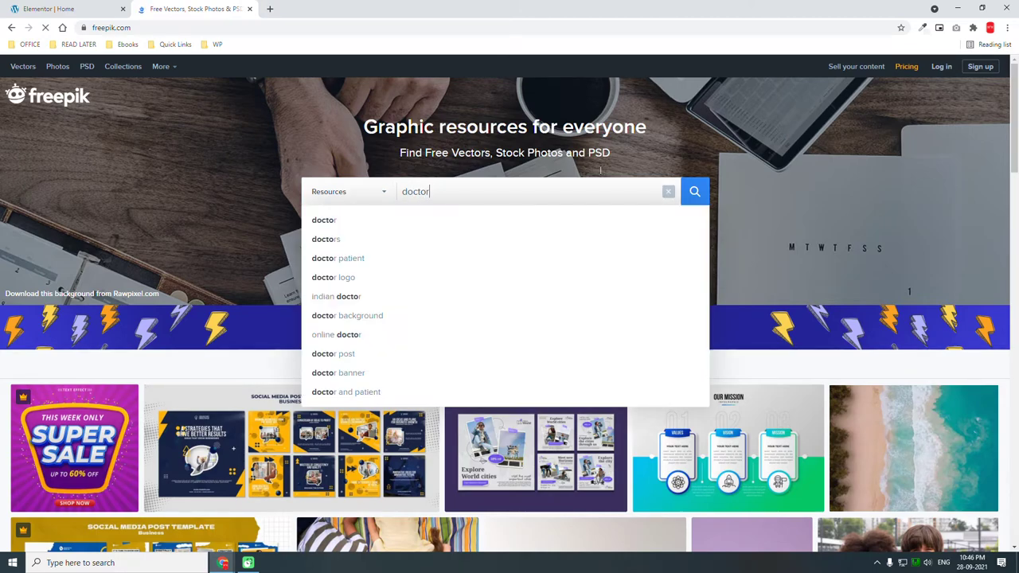
key("Return")
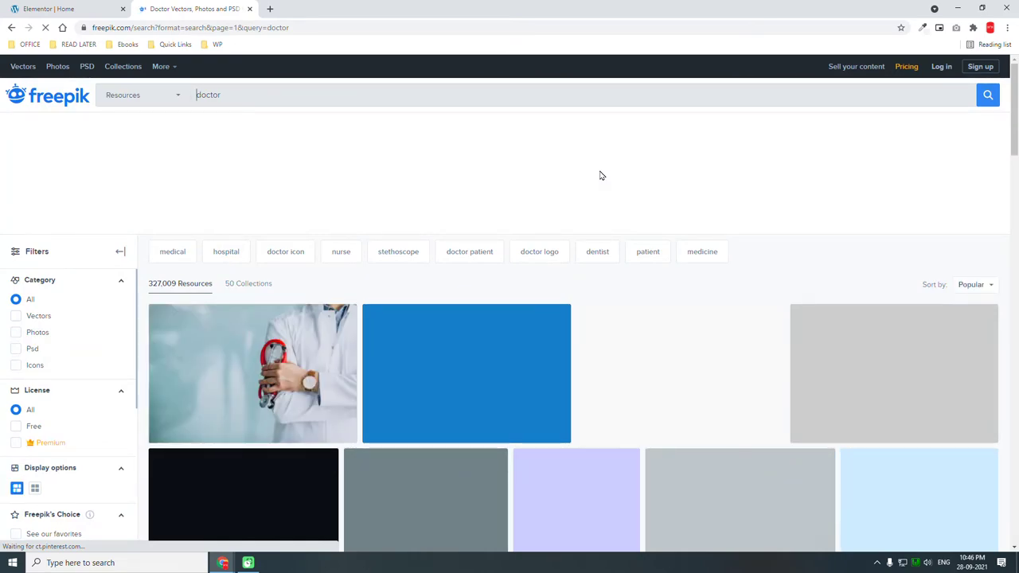
Step: Look through the freepik doctor search results for a photo that suits the section background
scroll(600, 176, "down", 1)
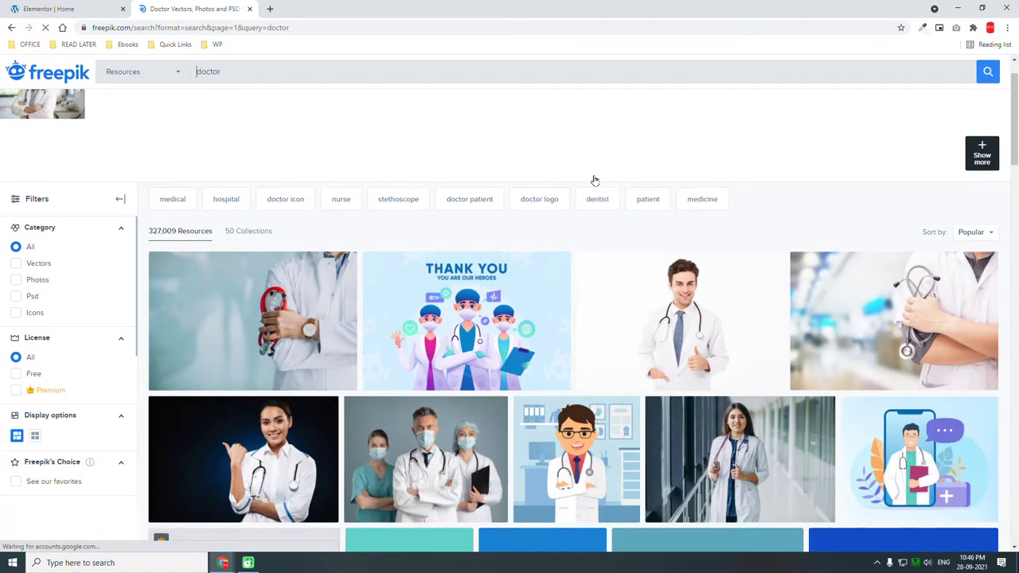
mouse_move(313, 333)
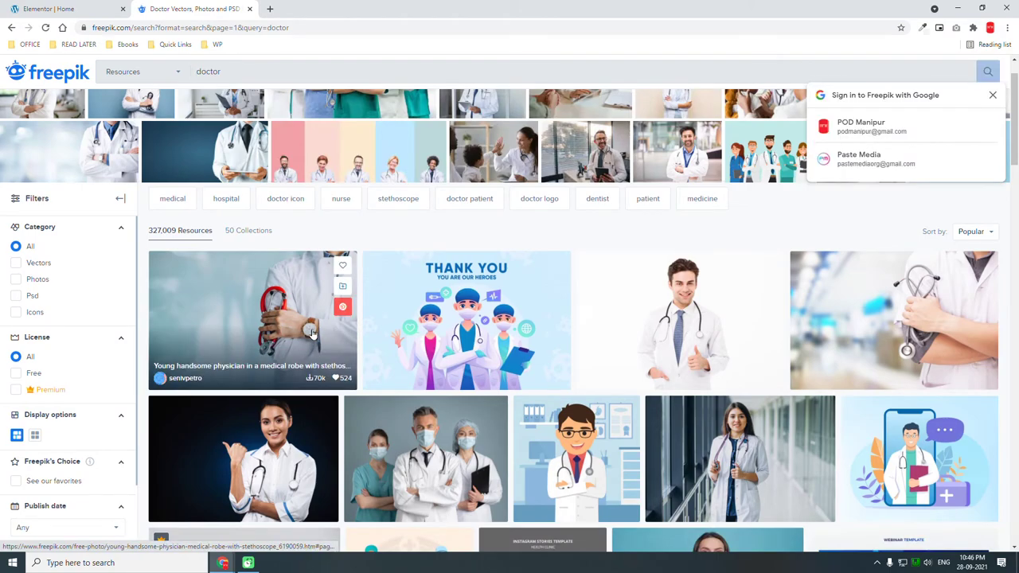
scroll(313, 332, "down", 1)
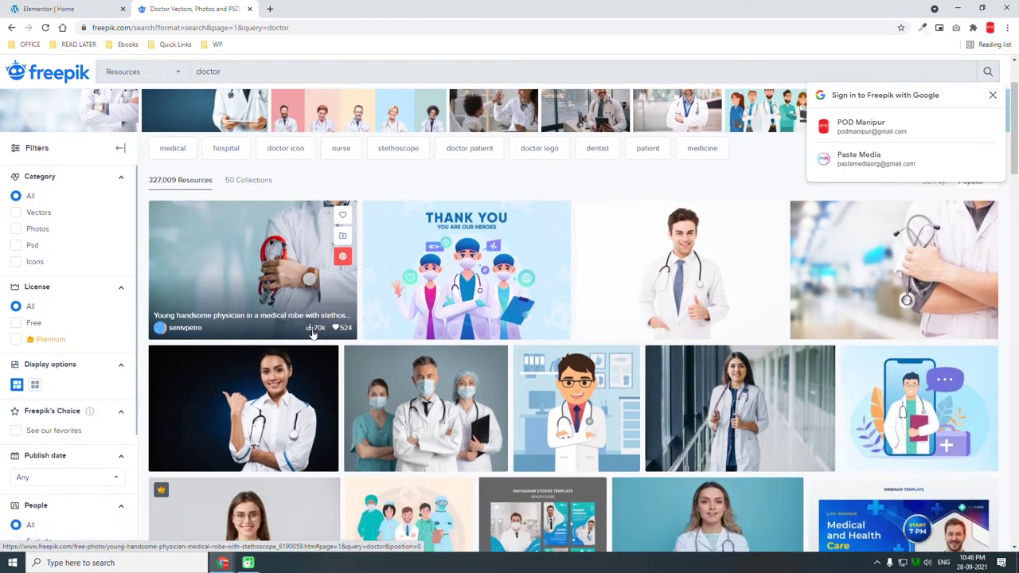
scroll(313, 334, "down", 2)
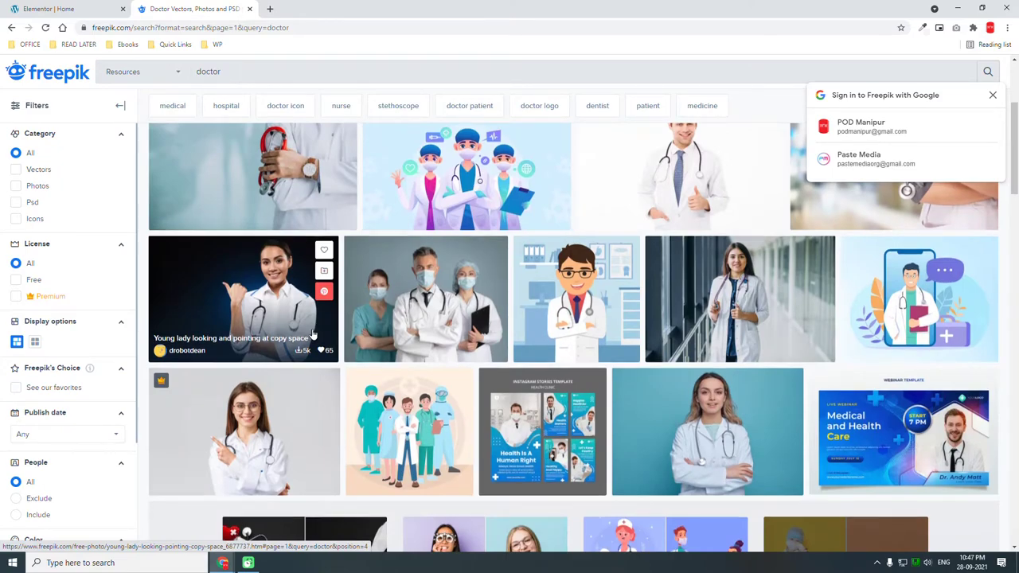
scroll(313, 332, "down", 3)
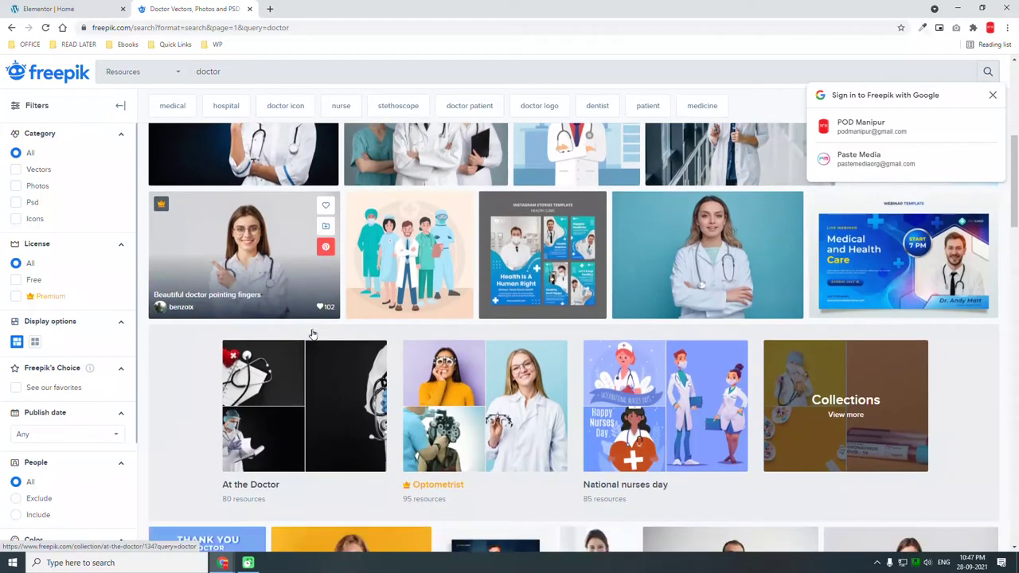
scroll(313, 333, "down", 3)
scroll(312, 332, "down", 1)
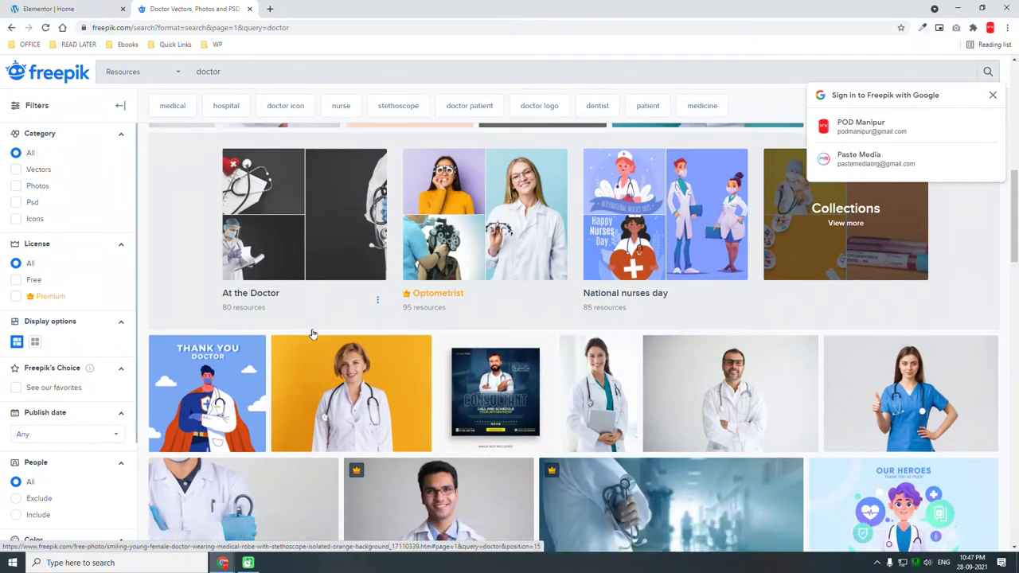
scroll(313, 334, "down", 2)
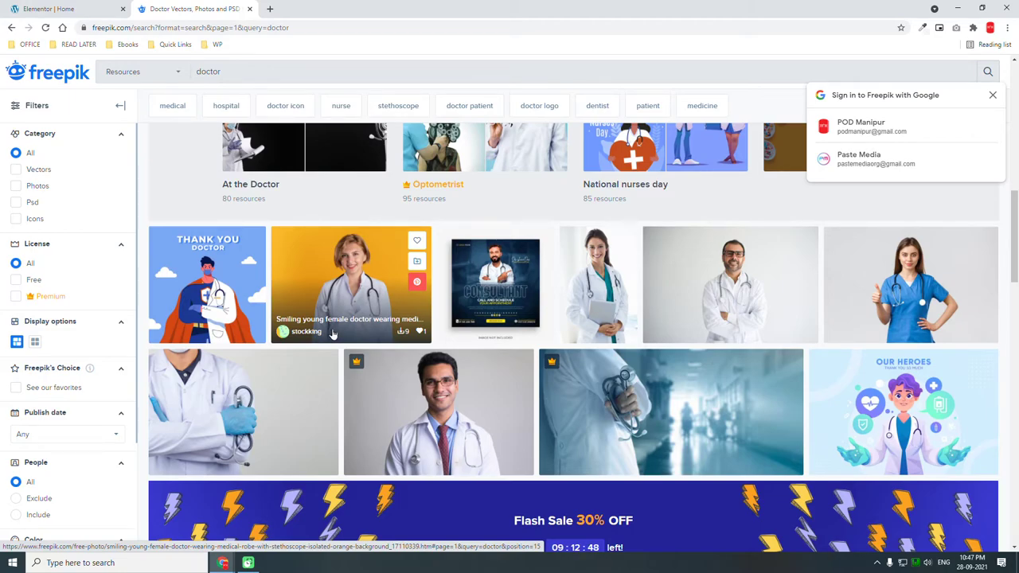
scroll(260, 353, "down", 2)
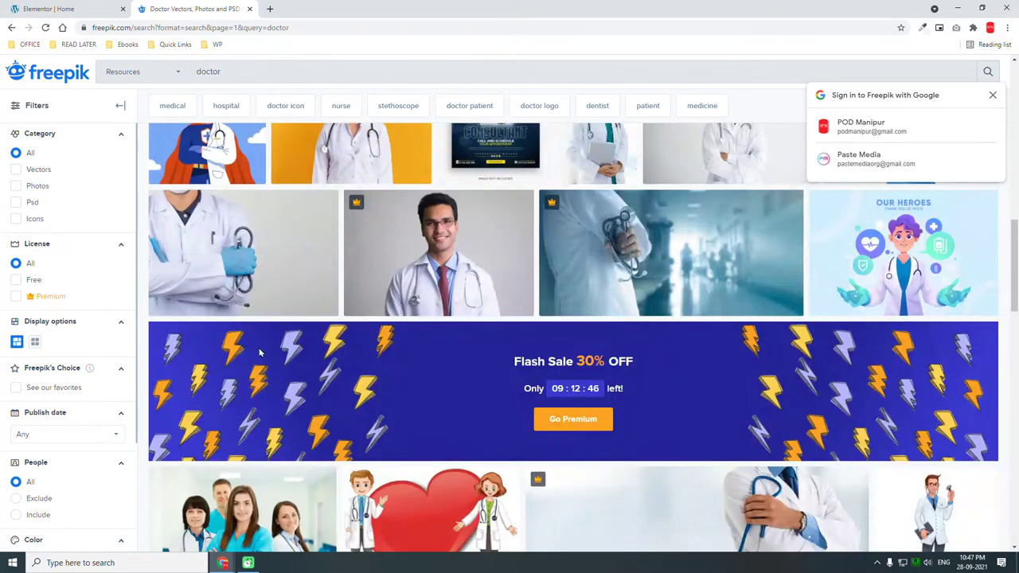
scroll(259, 354, "down", 3)
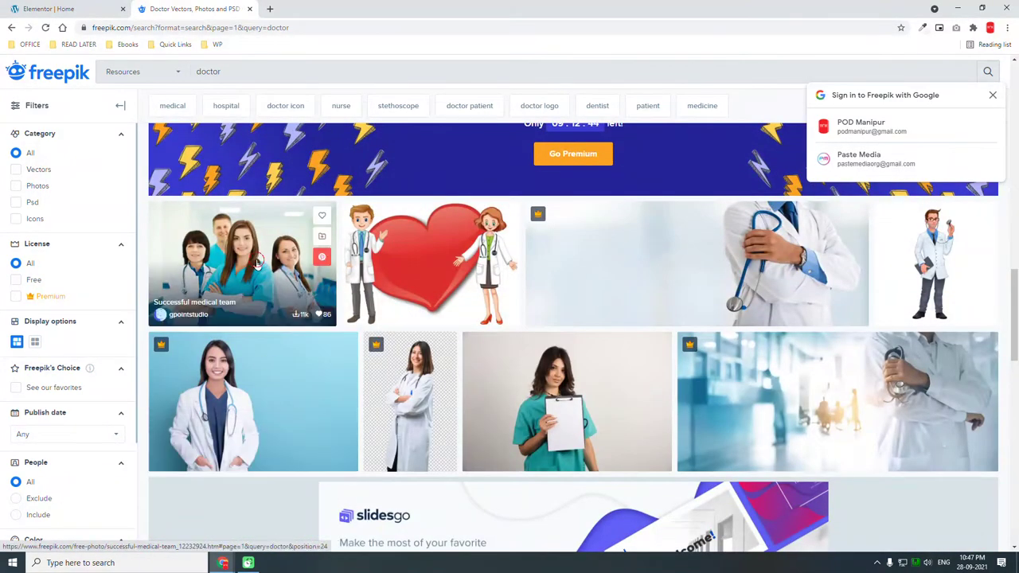
Step: Open the "Successful medical team" photo and save its free download as successful-medical-team.jpg
left_click(257, 263)
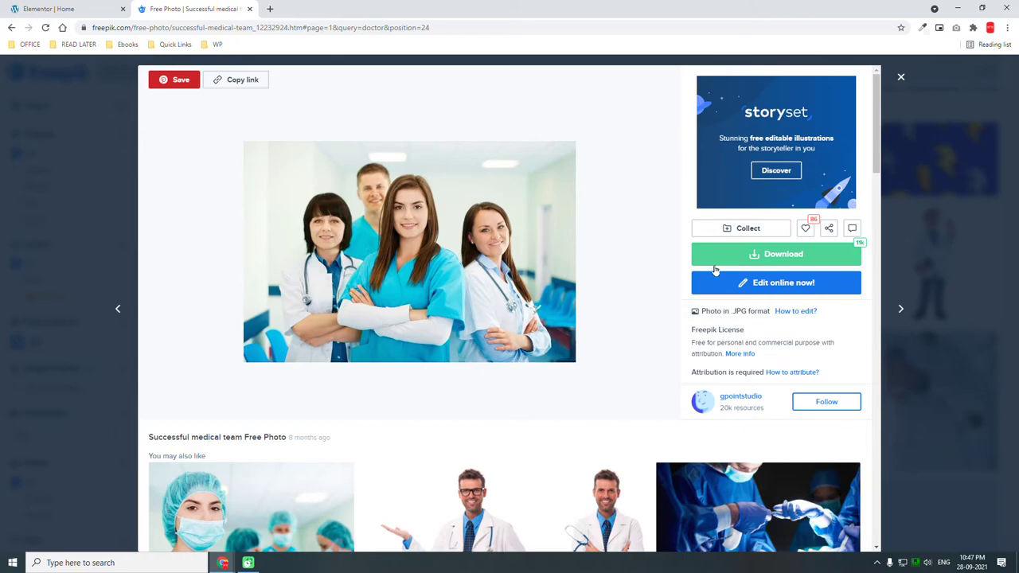
left_click(798, 255)
left_click(798, 255)
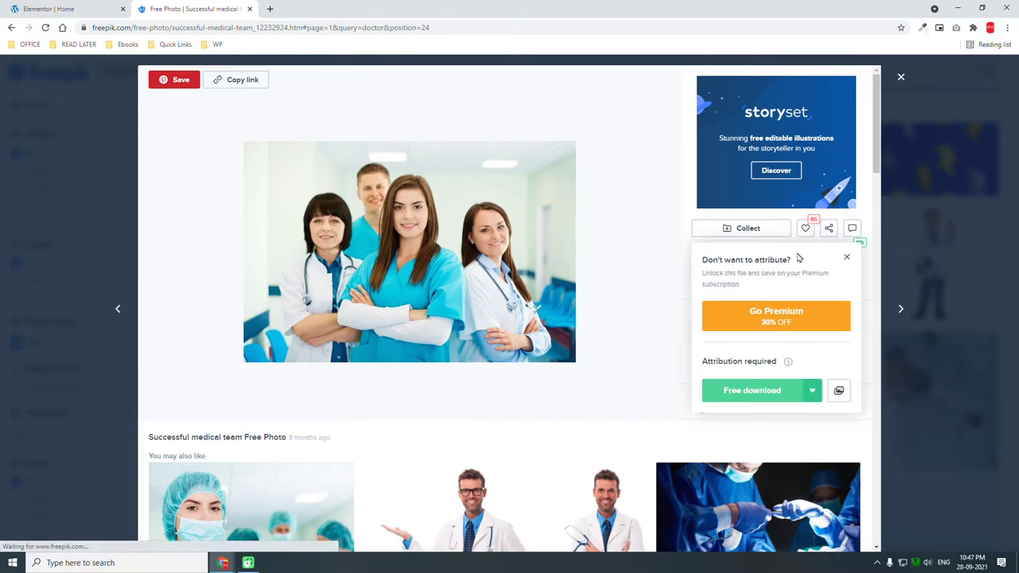
left_click(752, 392)
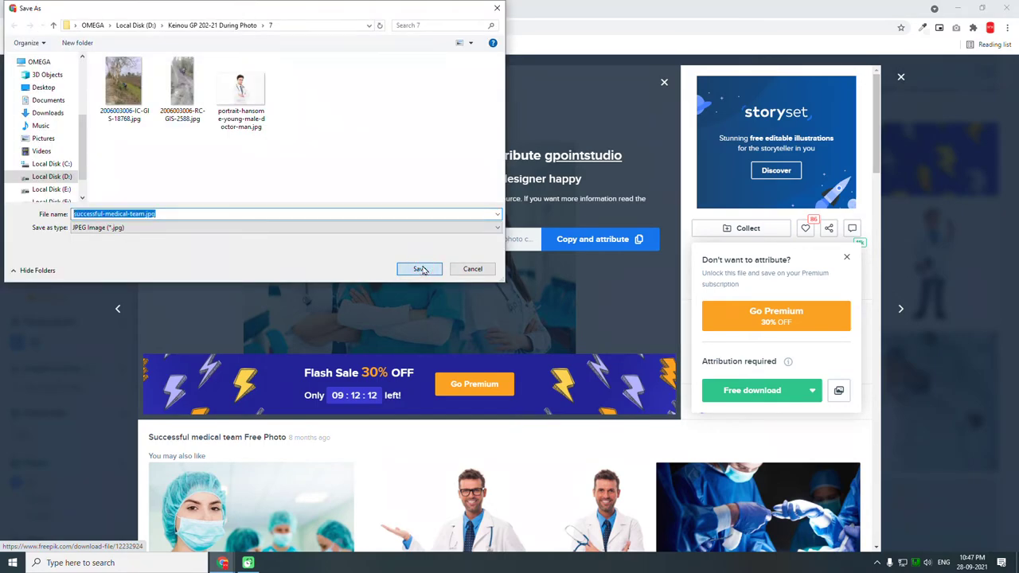
left_click(421, 269)
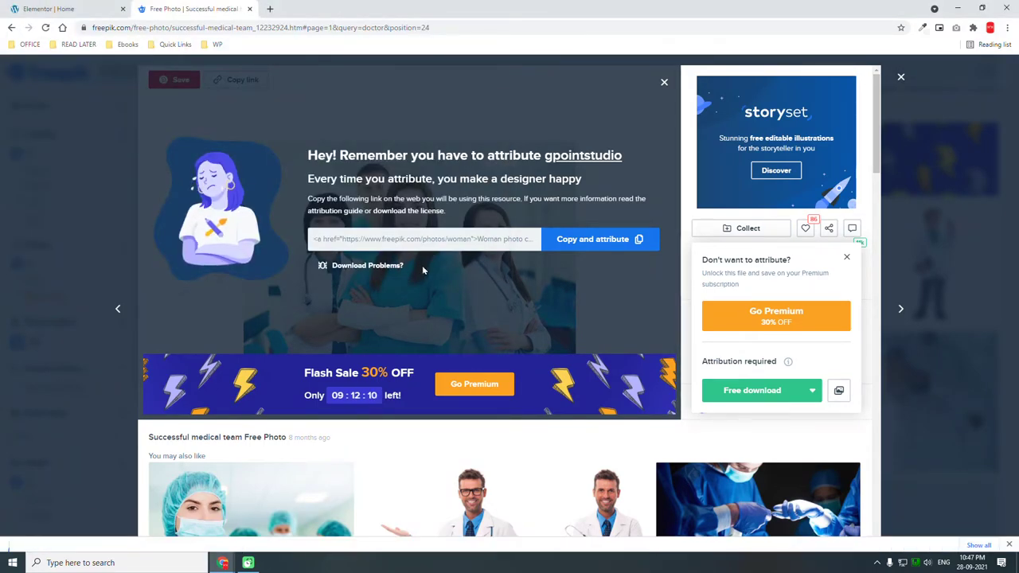
Step: Open Pixlr E in a new browser tab and load successful-medical-team.jpg, pre-resized to Full HD at 1920 x 1280
left_click(270, 8)
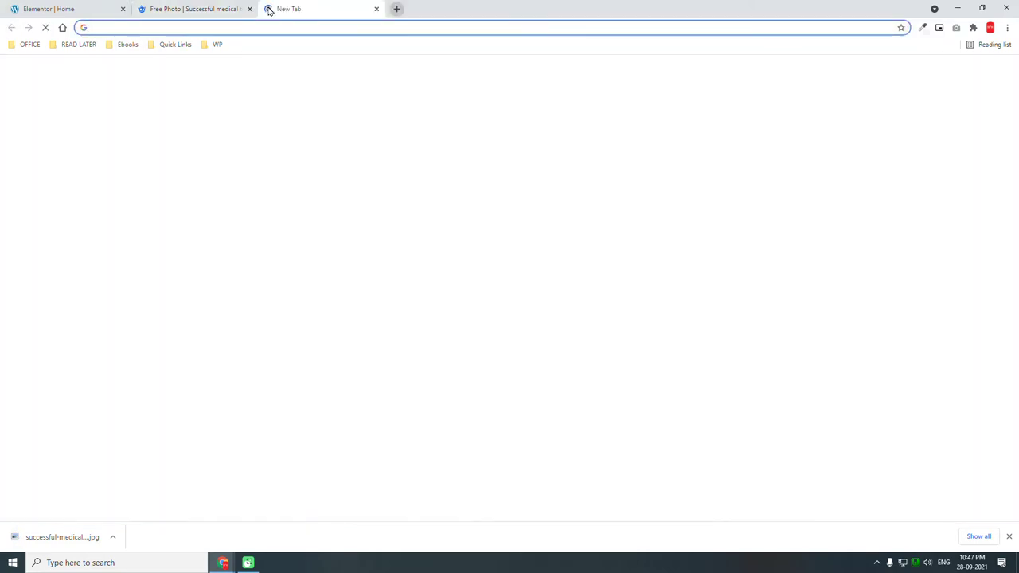
type("pi")
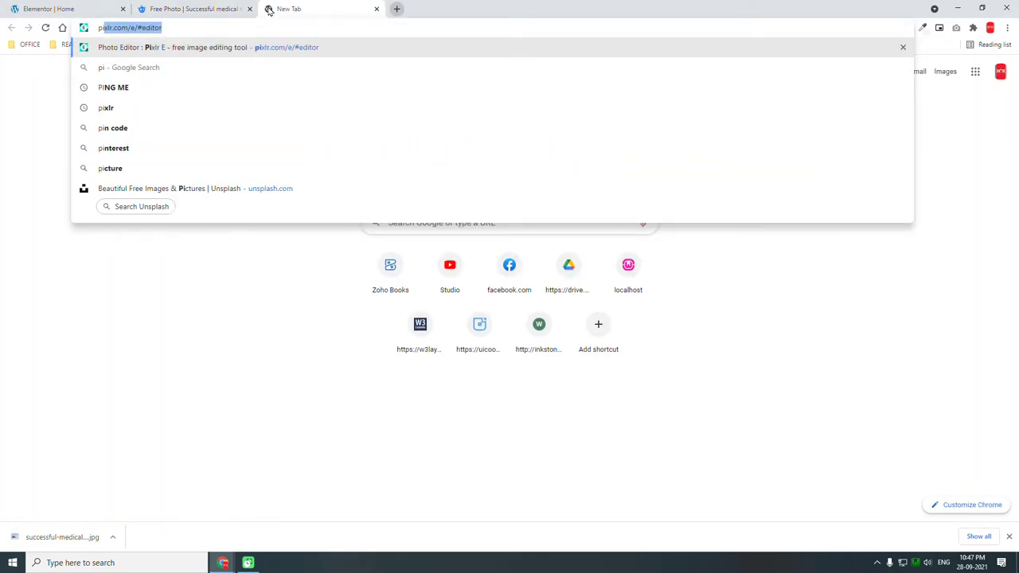
key("Return")
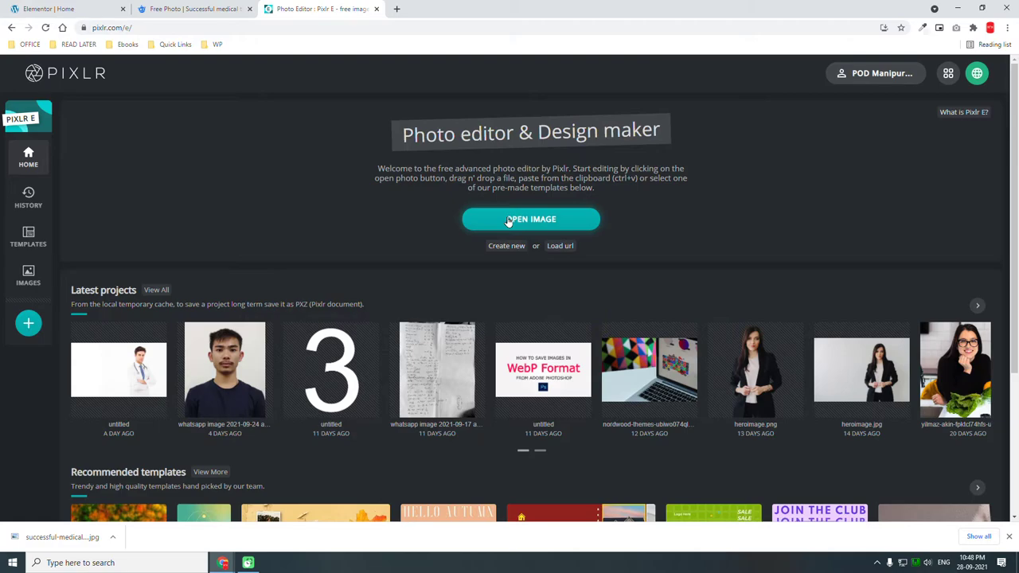
left_click_drag(64, 529, 534, 221)
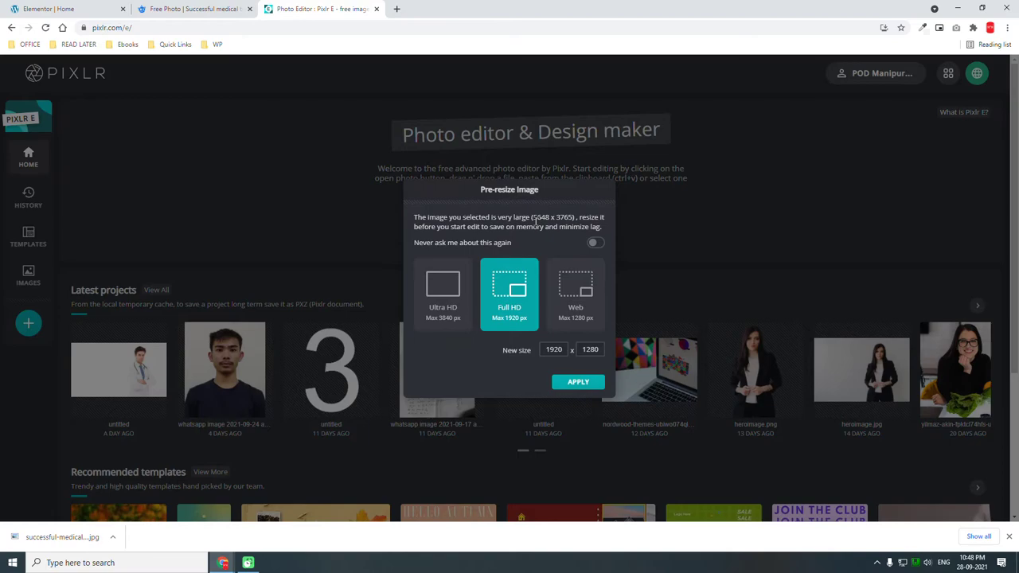
left_click(578, 384)
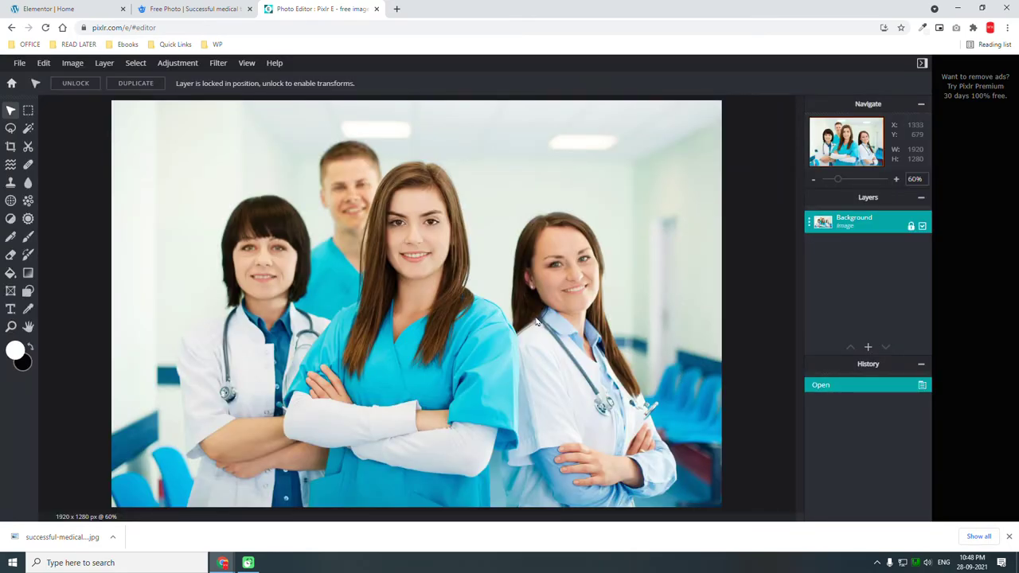
left_click(96, 8)
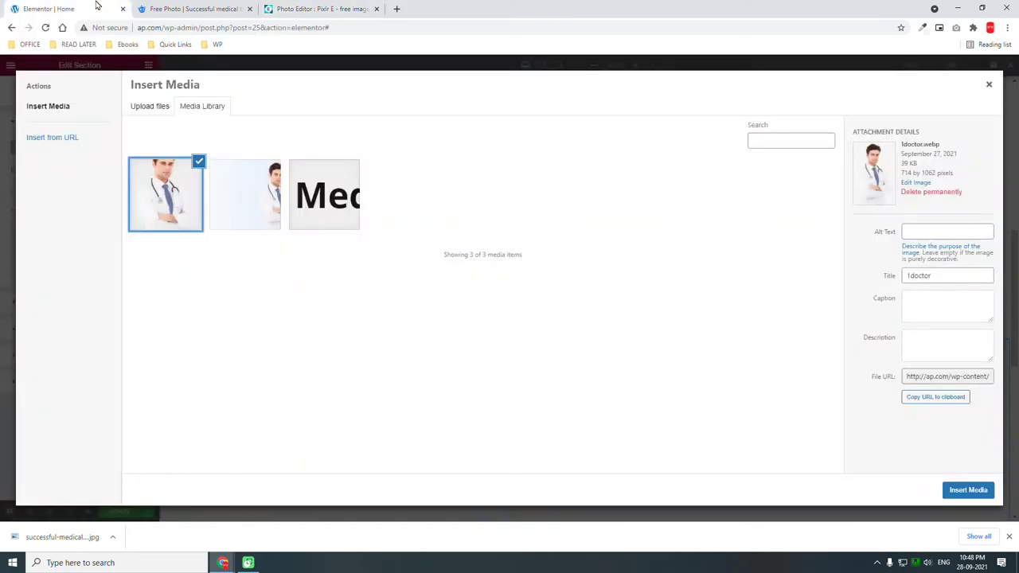
left_click(184, 8)
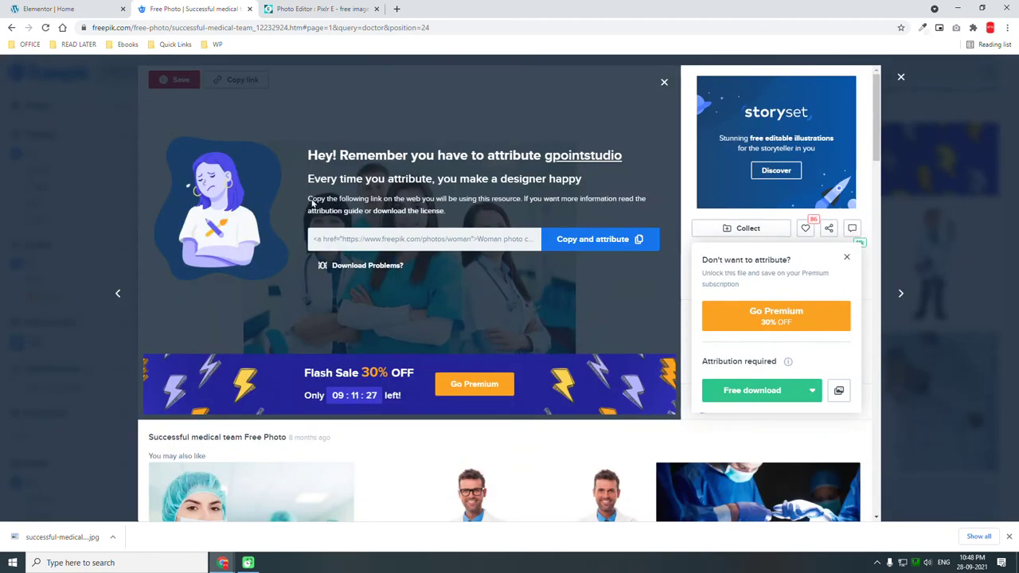
left_click(86, 7)
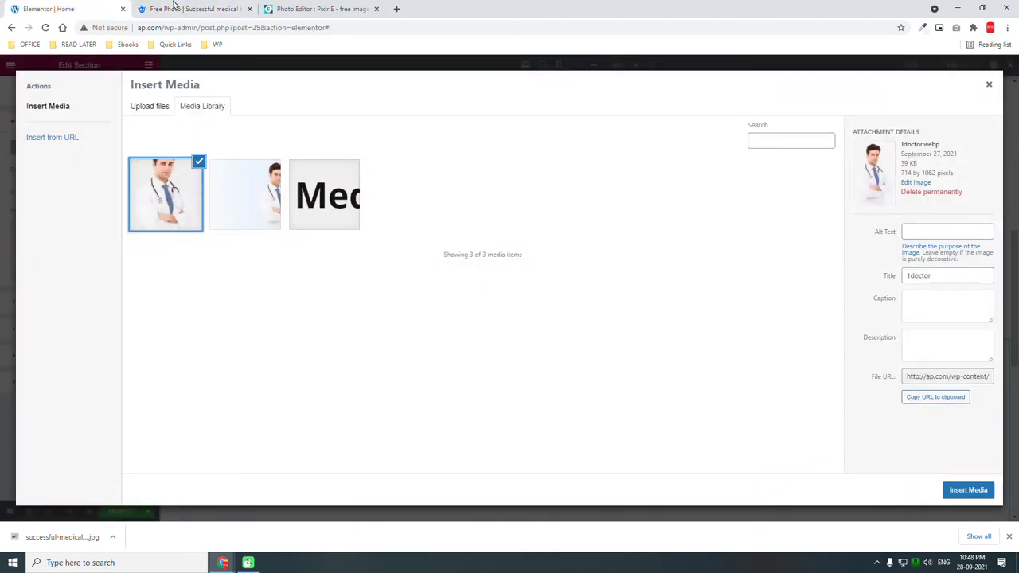
left_click(175, 7)
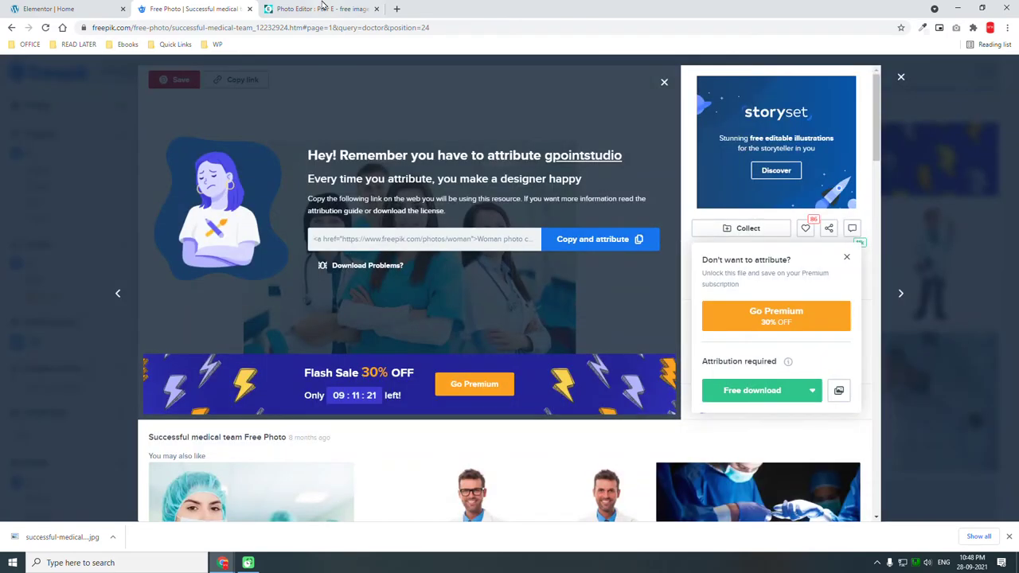
left_click(323, 8)
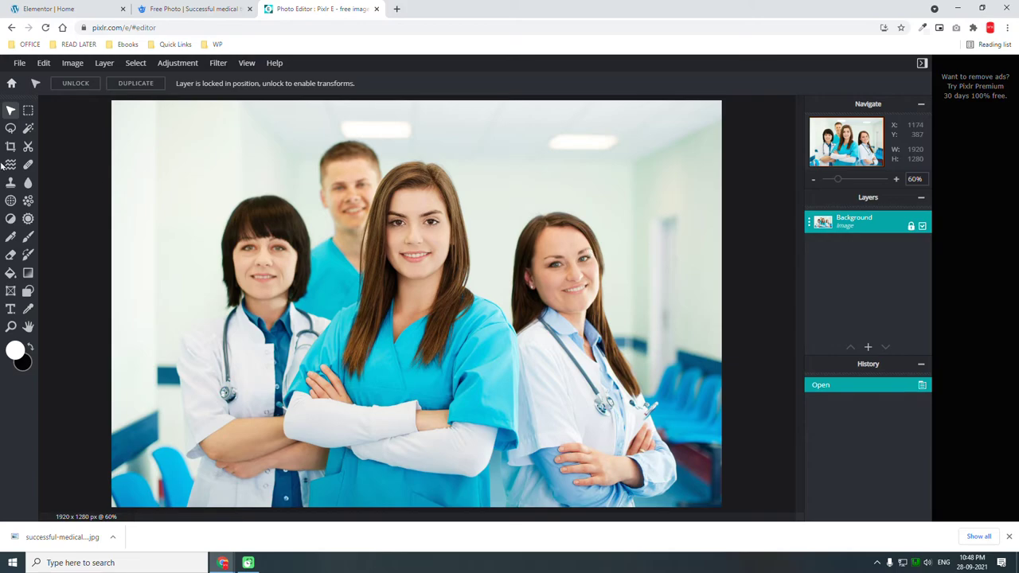
Step: Save the resized photo in WEBP format as successful-medical-team.webp
left_click(19, 63)
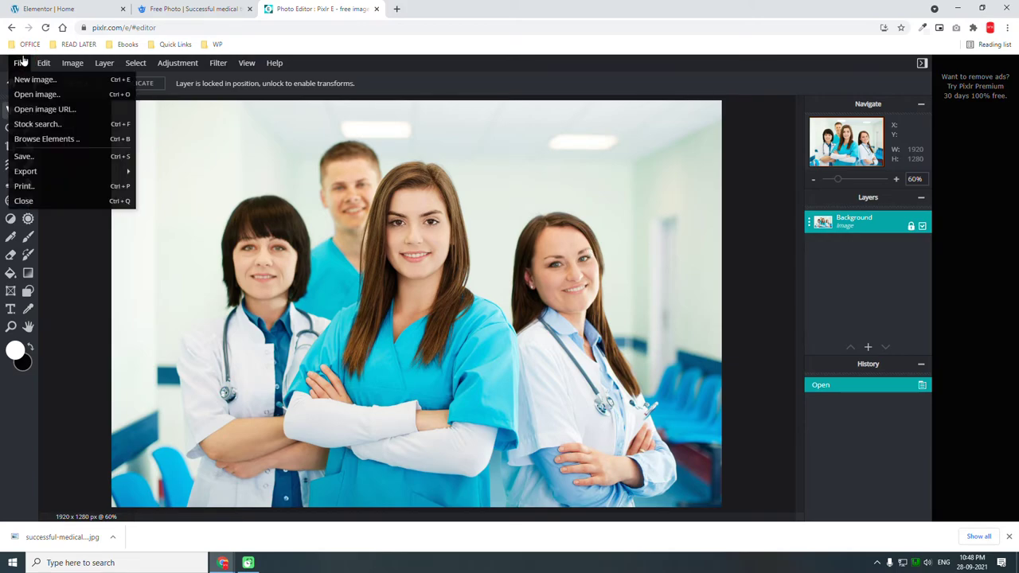
left_click(54, 157)
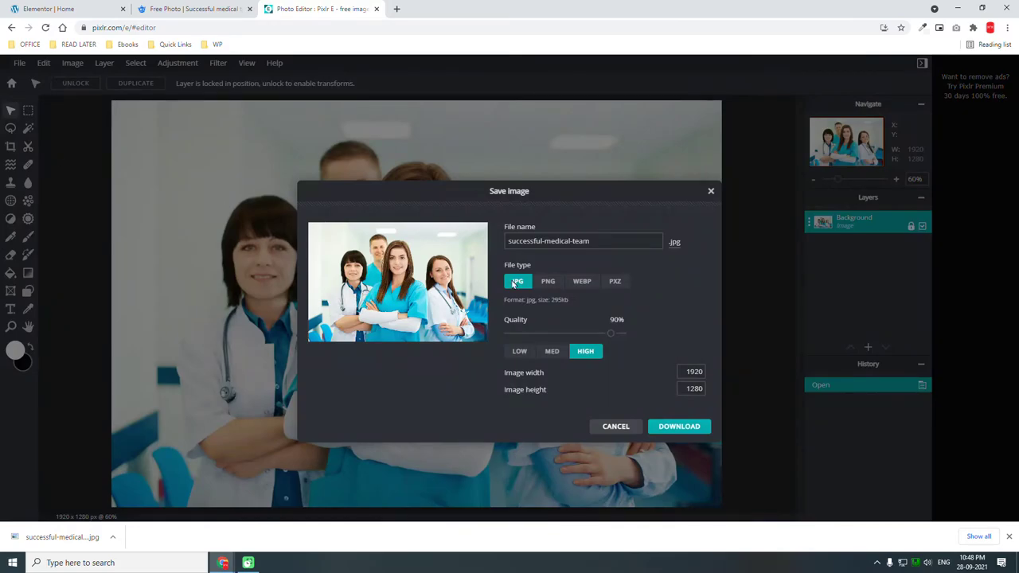
left_click(592, 287)
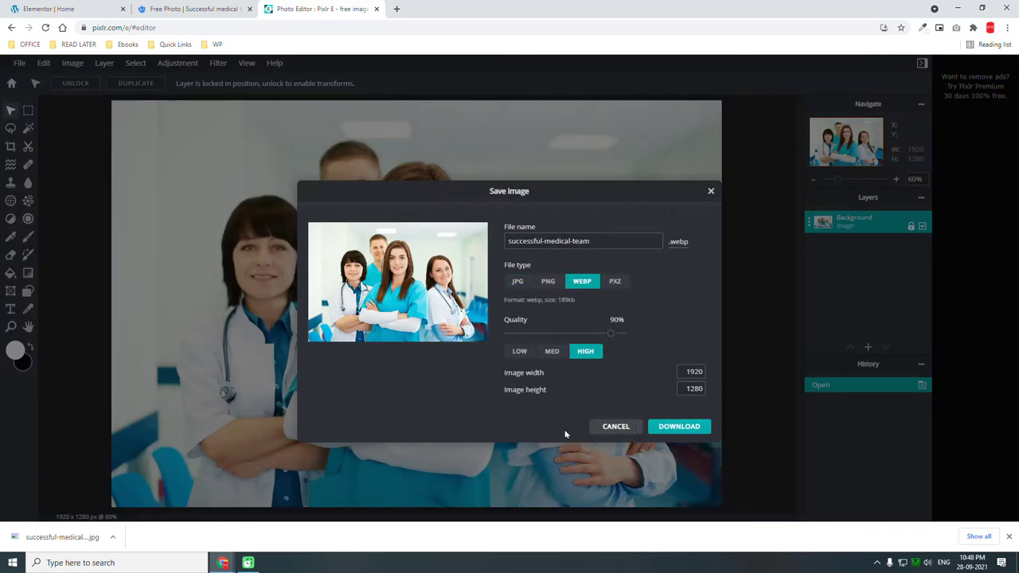
left_click(673, 432)
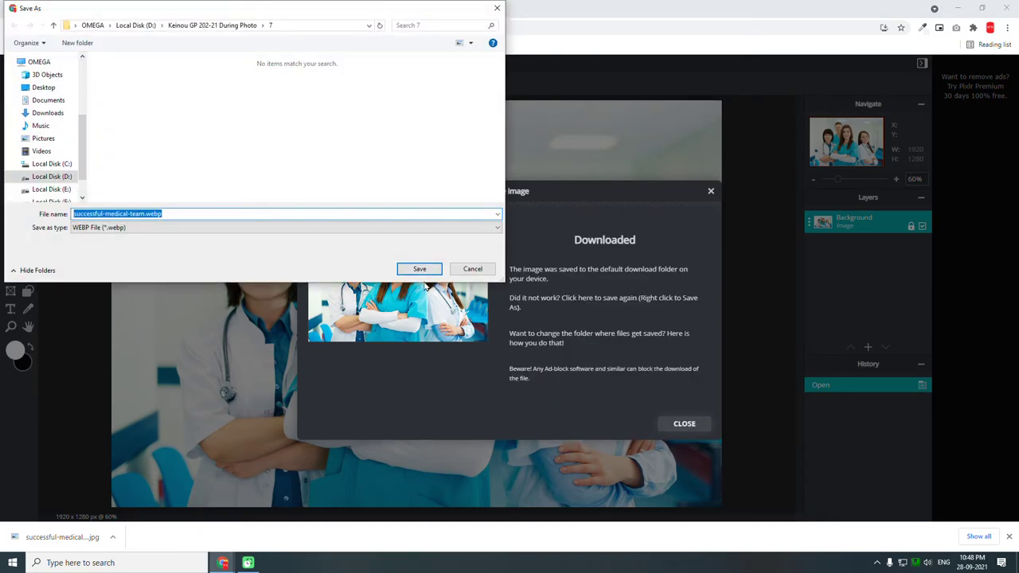
left_click(48, 112)
left_click(419, 268)
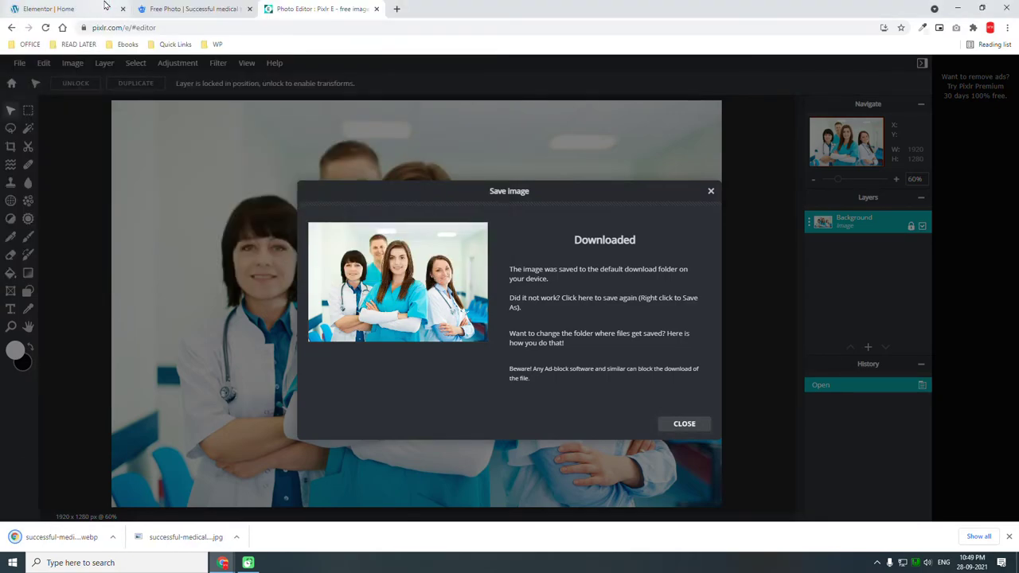
Step: Switch back to Elementor, upload successful-medical-team.webp to the media library and insert it as the section's background image
left_click(102, 9)
left_click_drag(48, 538, 225, 329)
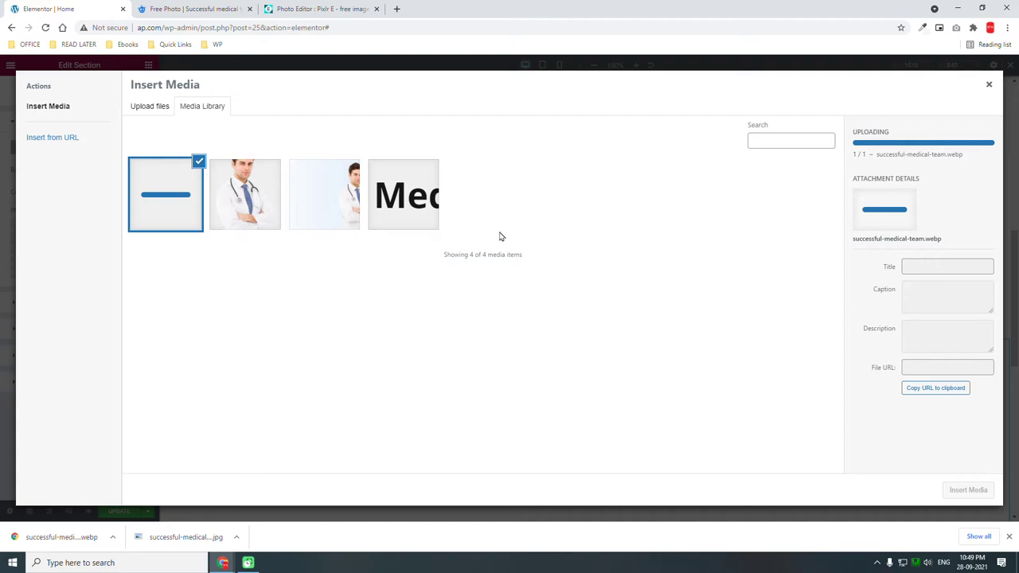
left_click(968, 490)
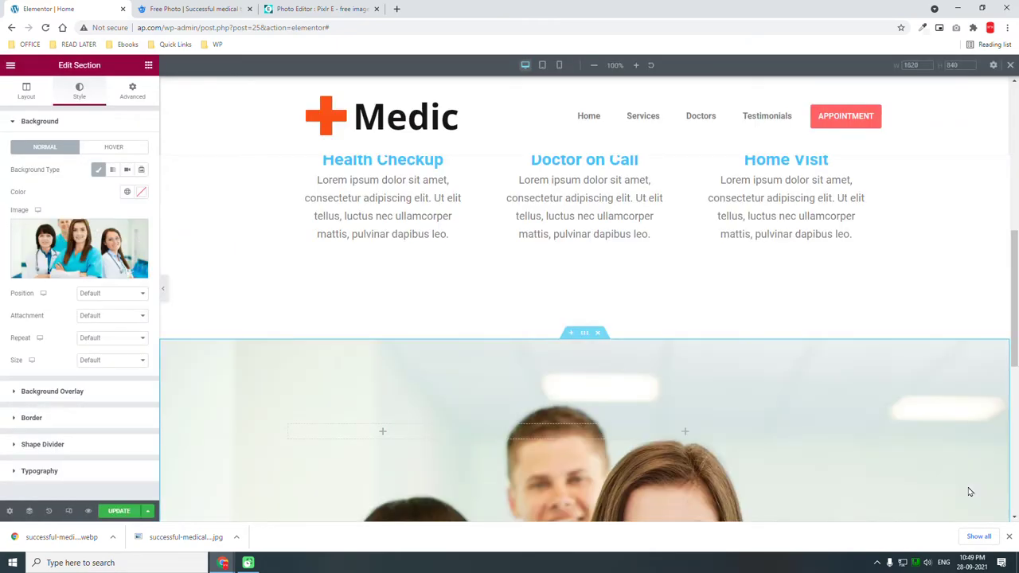
Step: Set the section background image's size to Cover and its attachment to Fixed
left_click(120, 361)
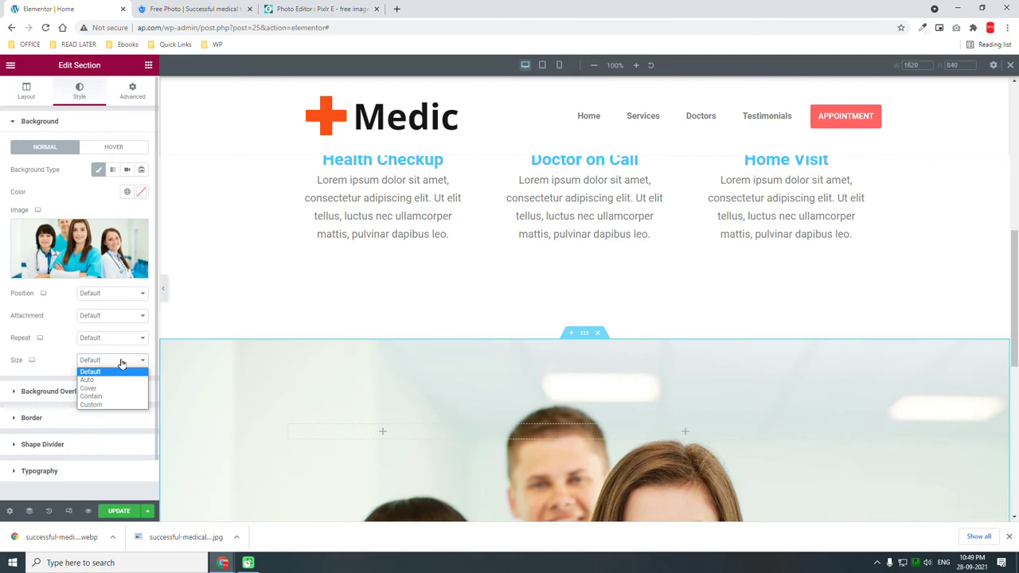
left_click(109, 387)
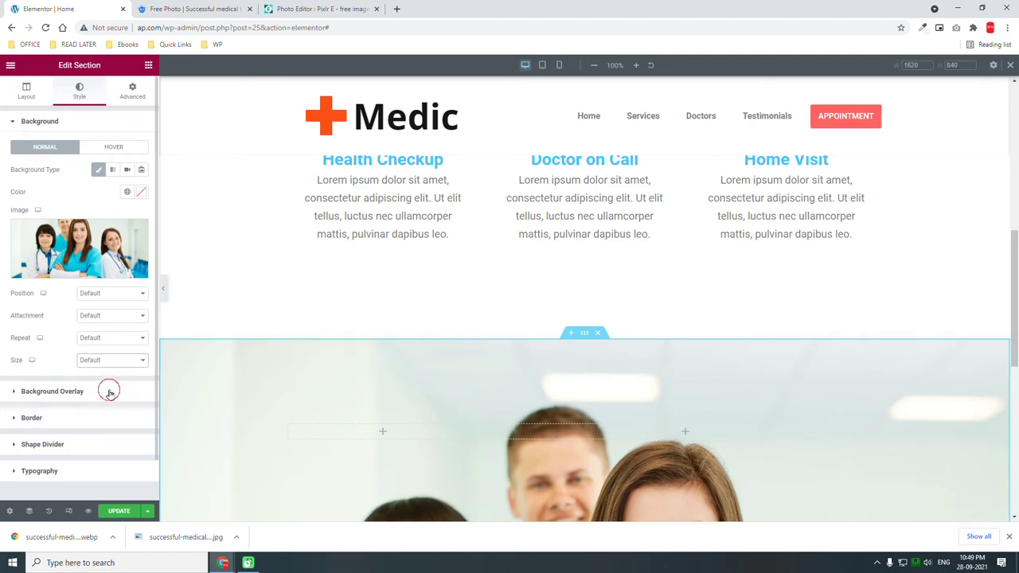
scroll(454, 370, "down", 1)
scroll(454, 370, "down", 2)
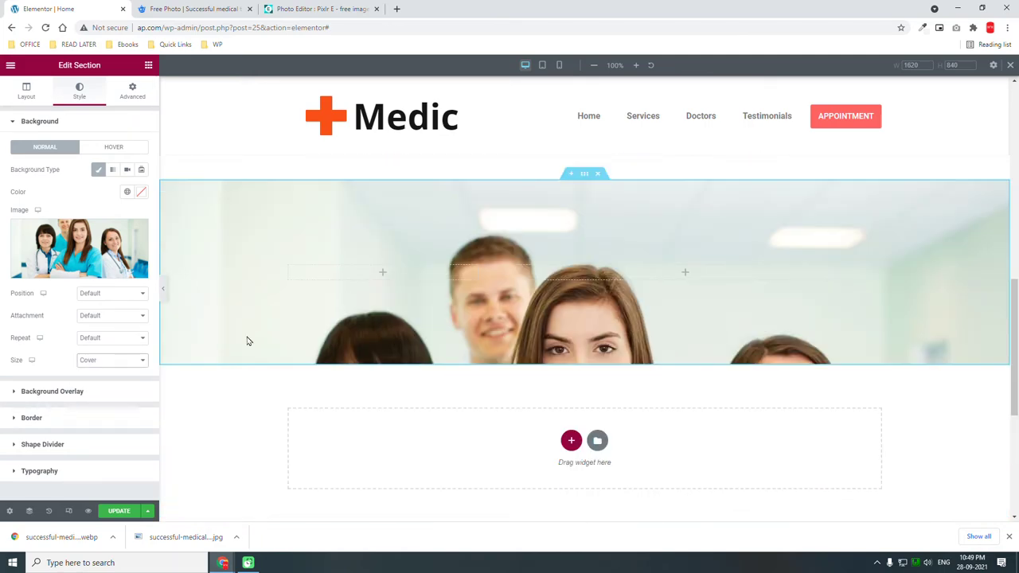
left_click(108, 316)
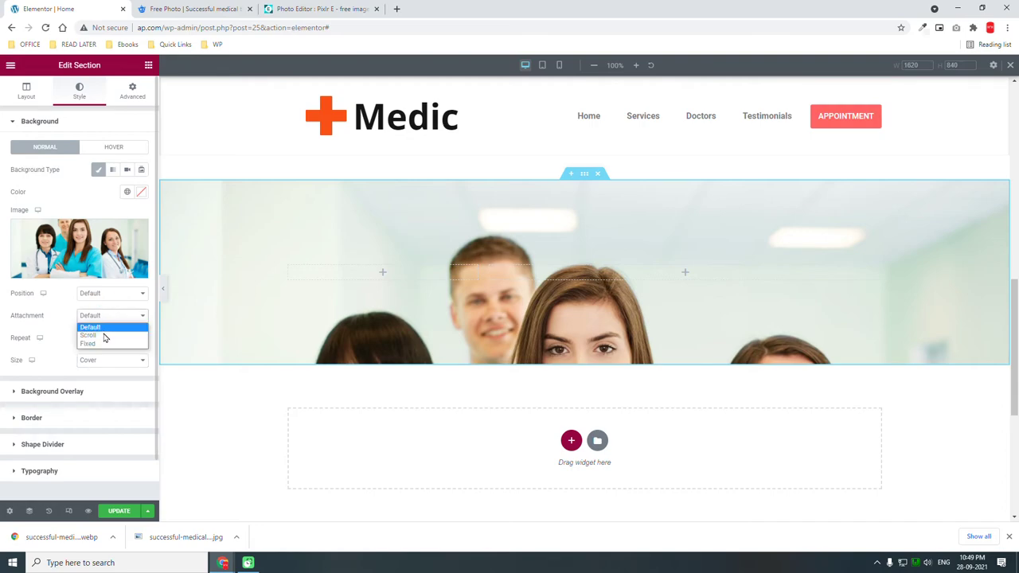
left_click(102, 343)
scroll(580, 270, "down", 2)
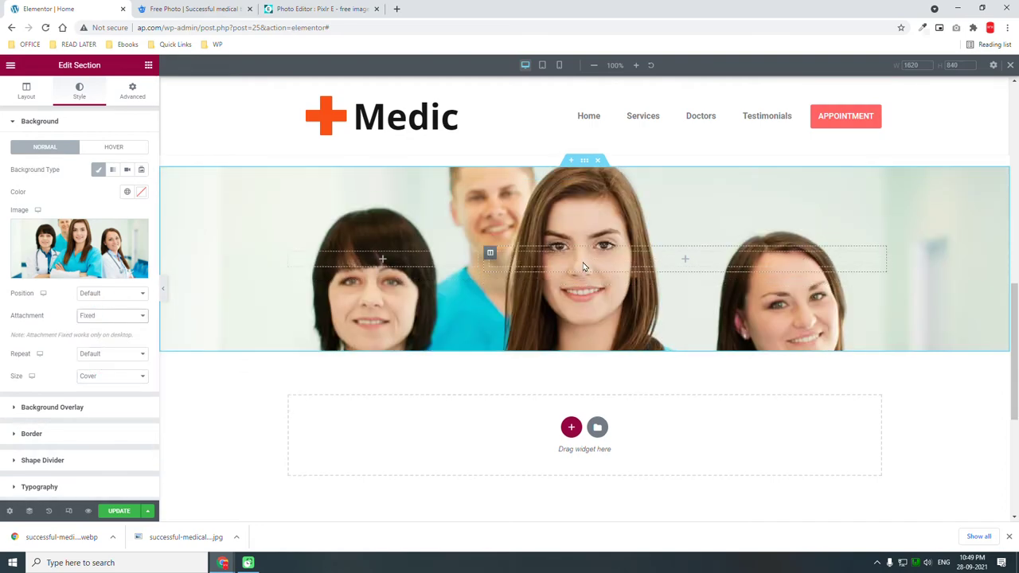
Step: Add a background overlay to the medical-team section in the global Primary color with an opacity of 0.69
scroll(580, 269, "up", 3)
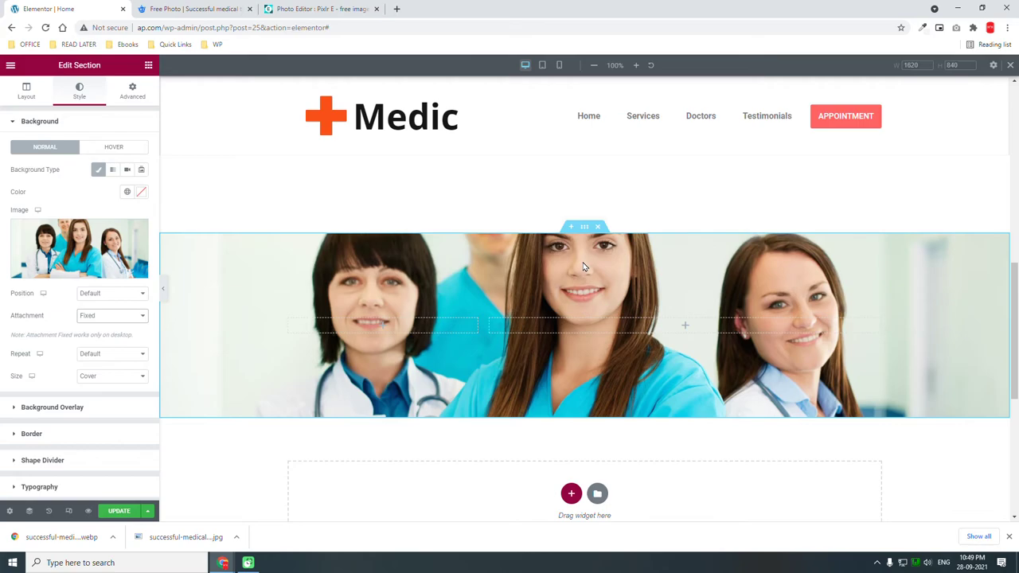
scroll(583, 266, "down", 1)
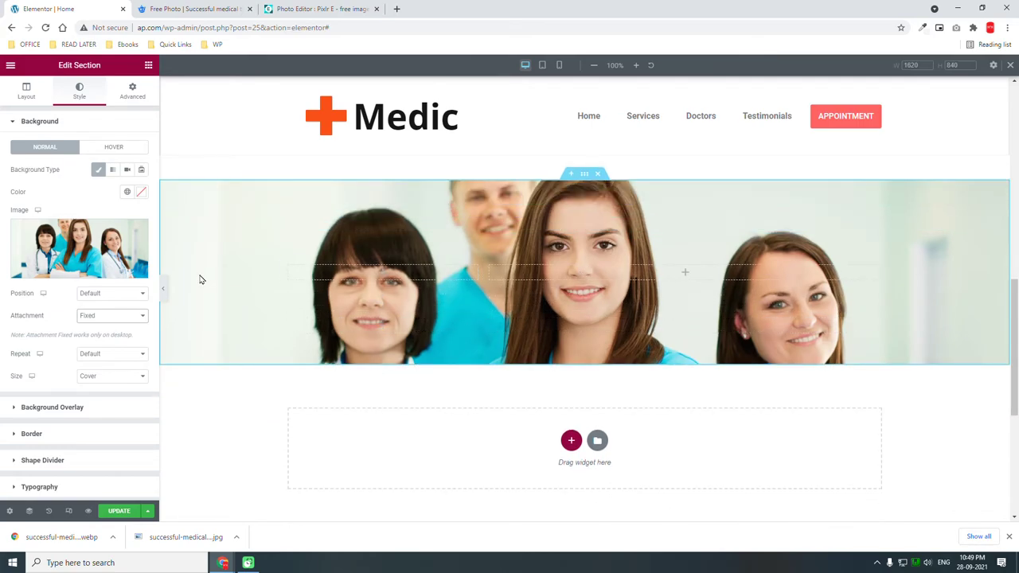
left_click(85, 406)
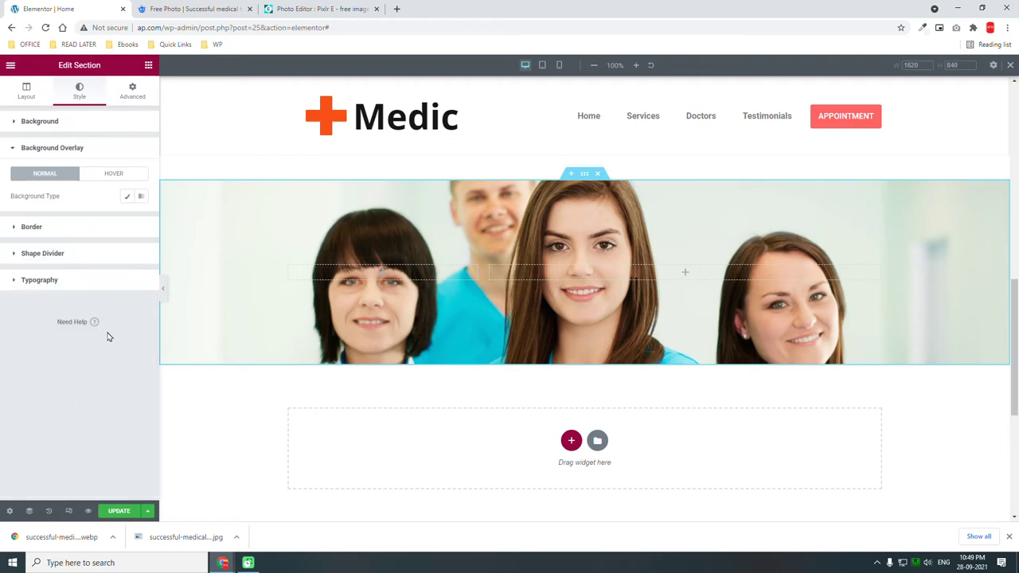
left_click(126, 197)
left_click(141, 222)
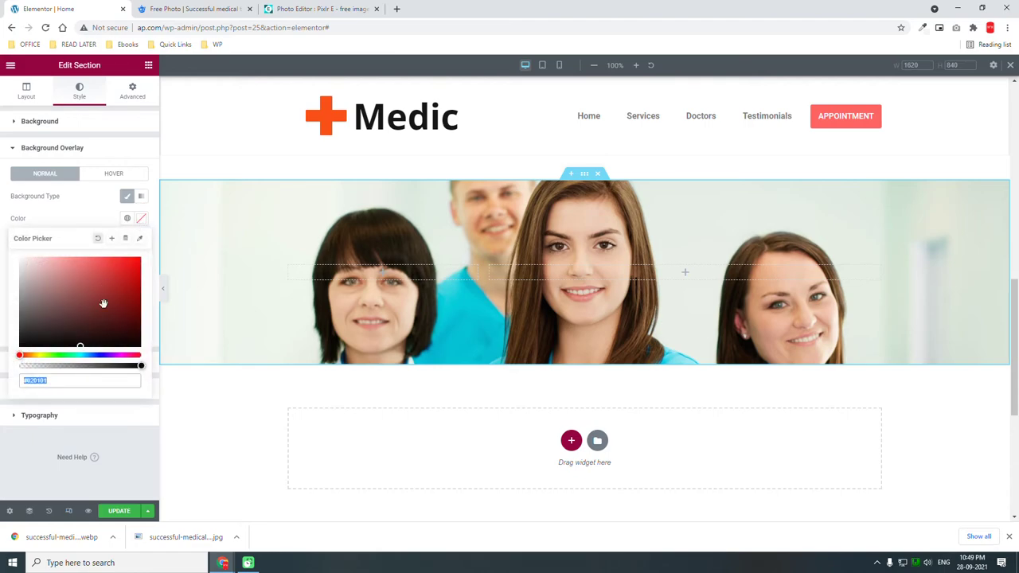
left_click(127, 218)
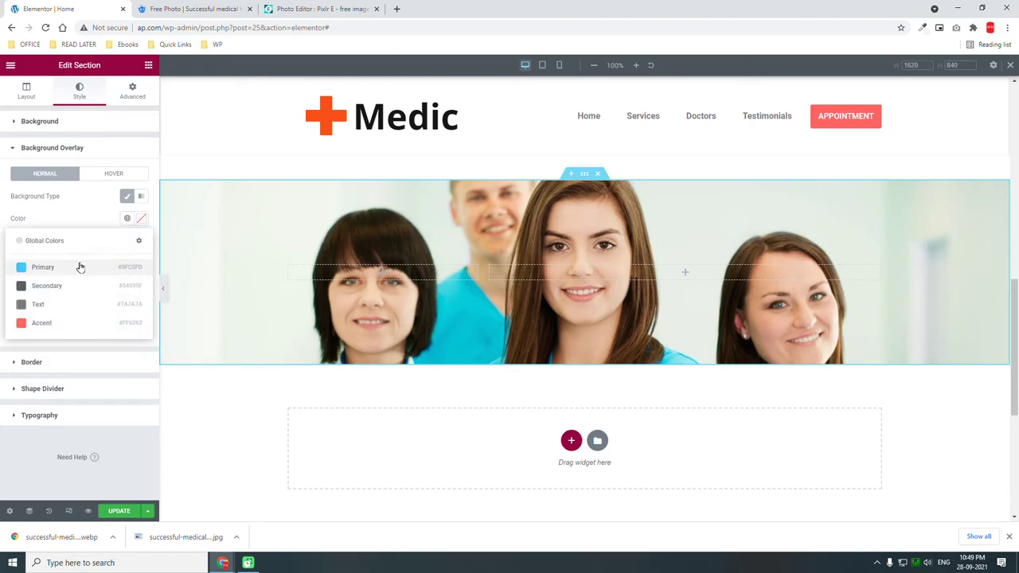
left_click(80, 267)
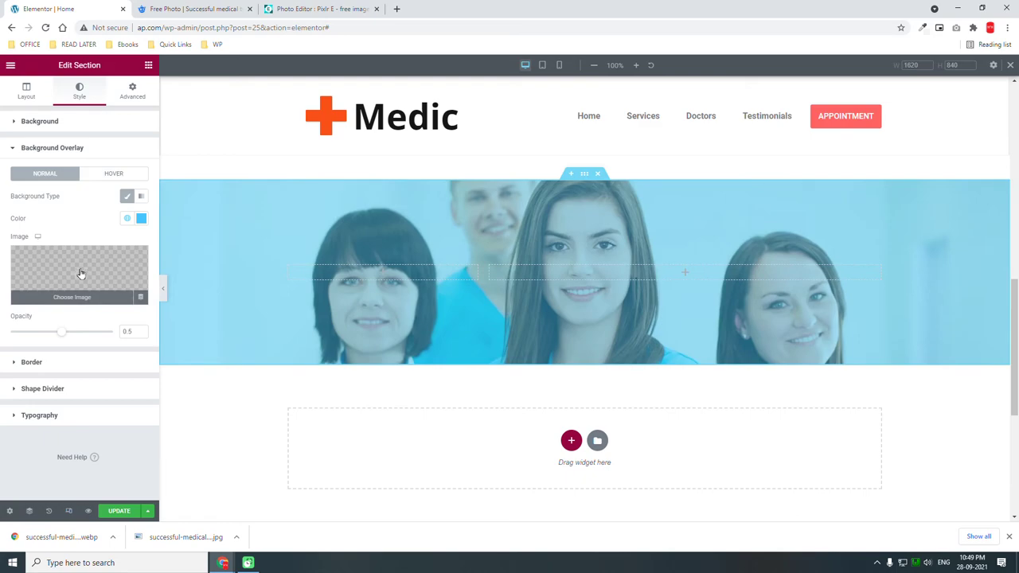
left_click_drag(61, 331, 82, 336)
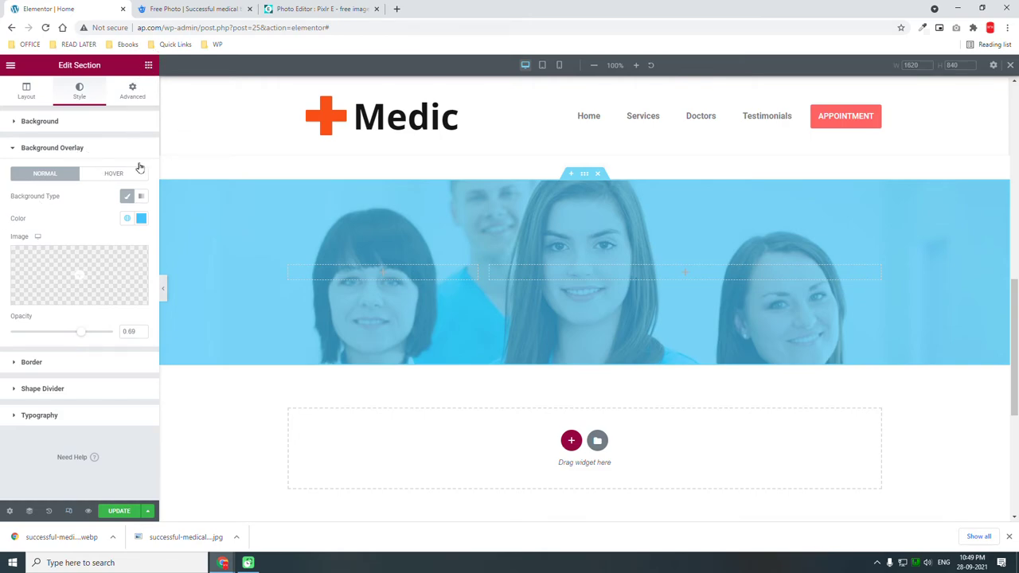
Step: Add a Heading widget to the section's wider column with the title LET US TAKE CARE OF YOUR HEALTH
left_click(148, 65)
left_click_drag(115, 167, 727, 274)
triple_click(109, 162)
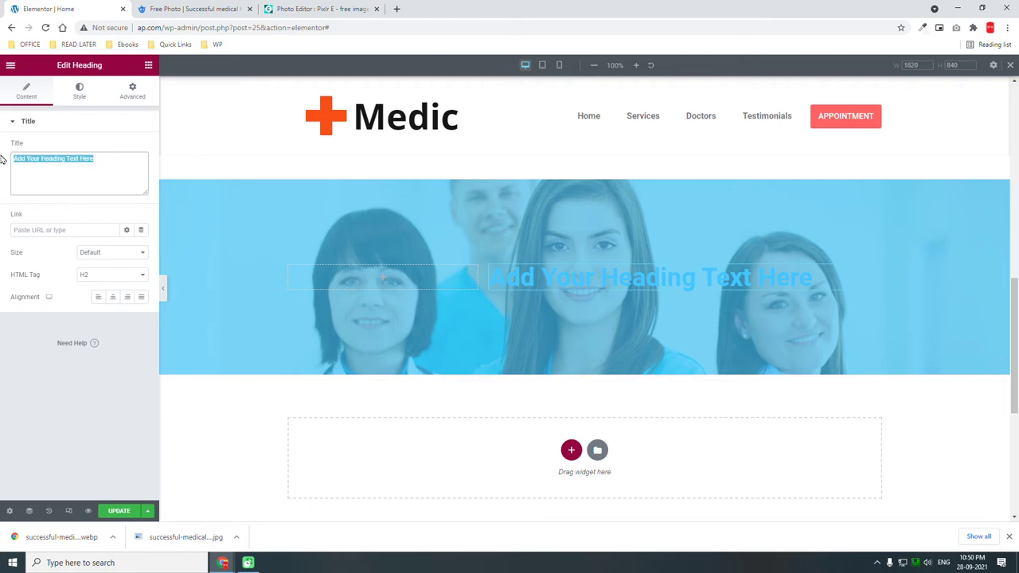
type("LET")
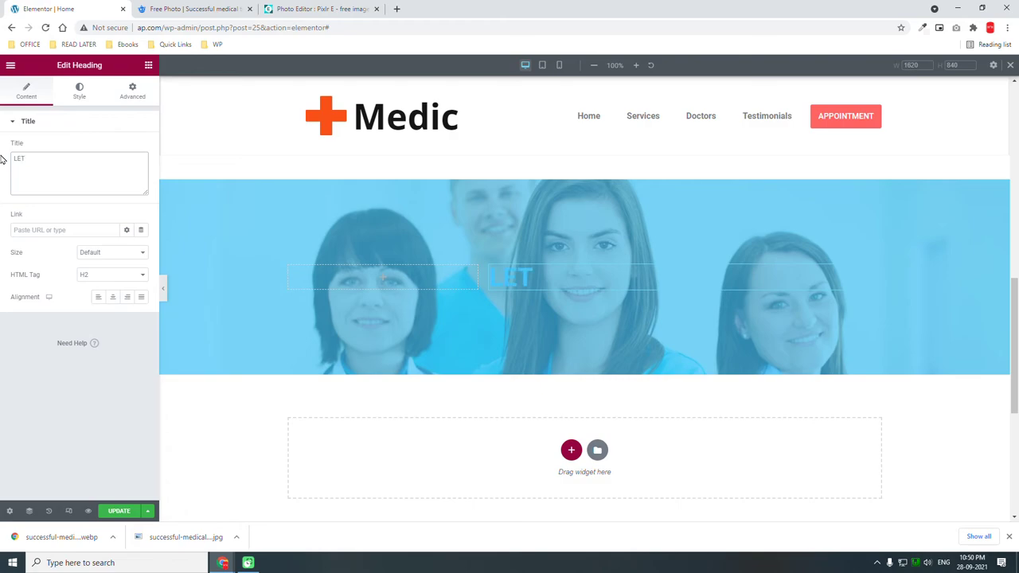
type(" US TAKE CARE OF YOUR HEAL")
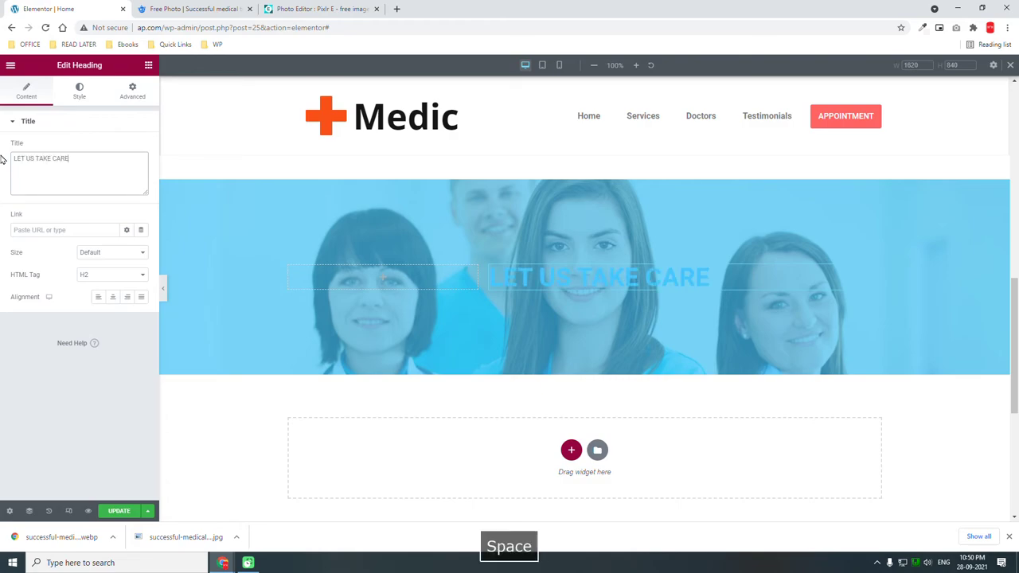
type("TH")
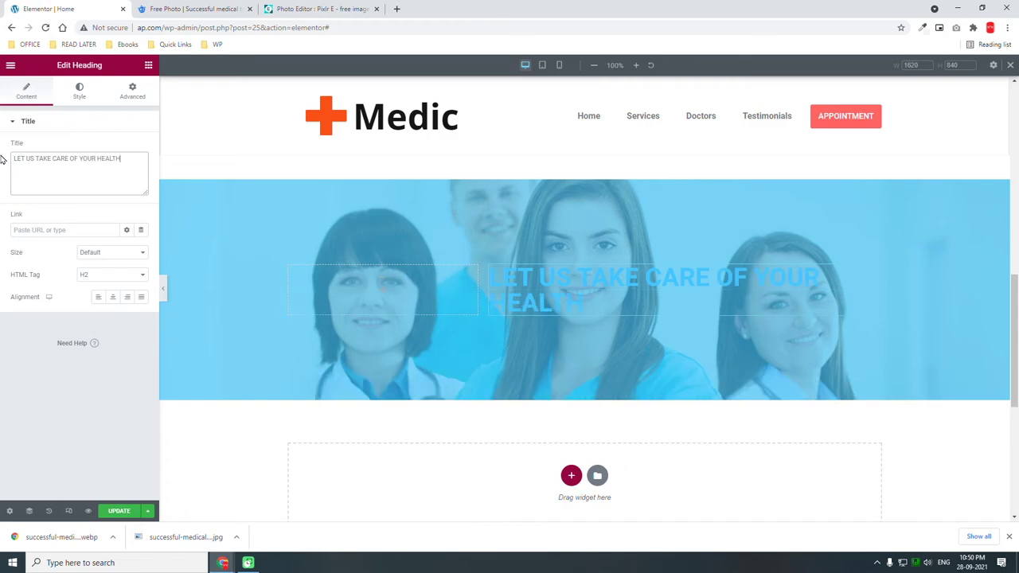
Step: Style the new heading with white text at 60 px and align it right
left_click(73, 101)
left_click(140, 146)
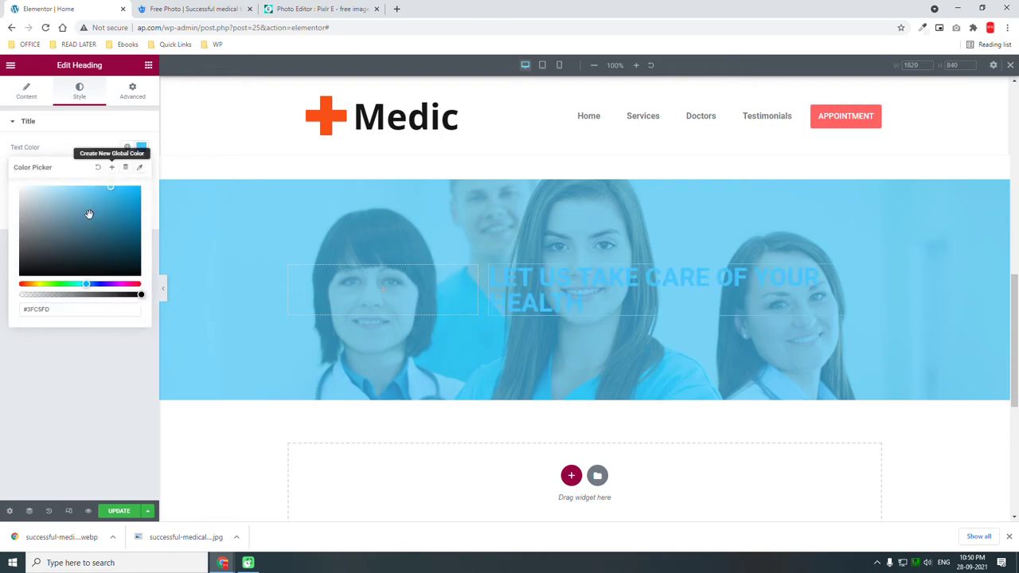
left_click_drag(93, 208, 21, 188)
left_click(120, 377)
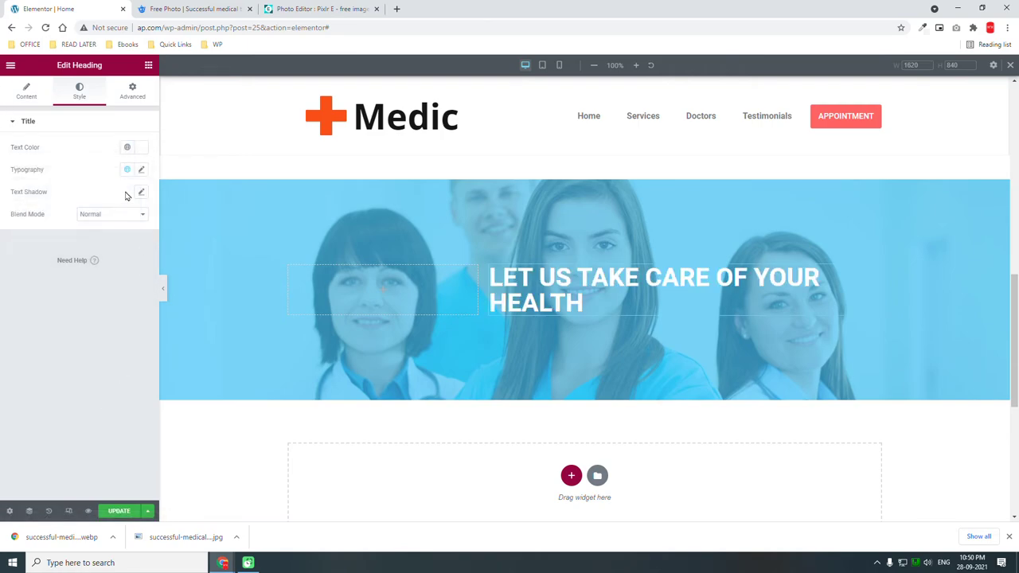
left_click(141, 170)
left_click(123, 253)
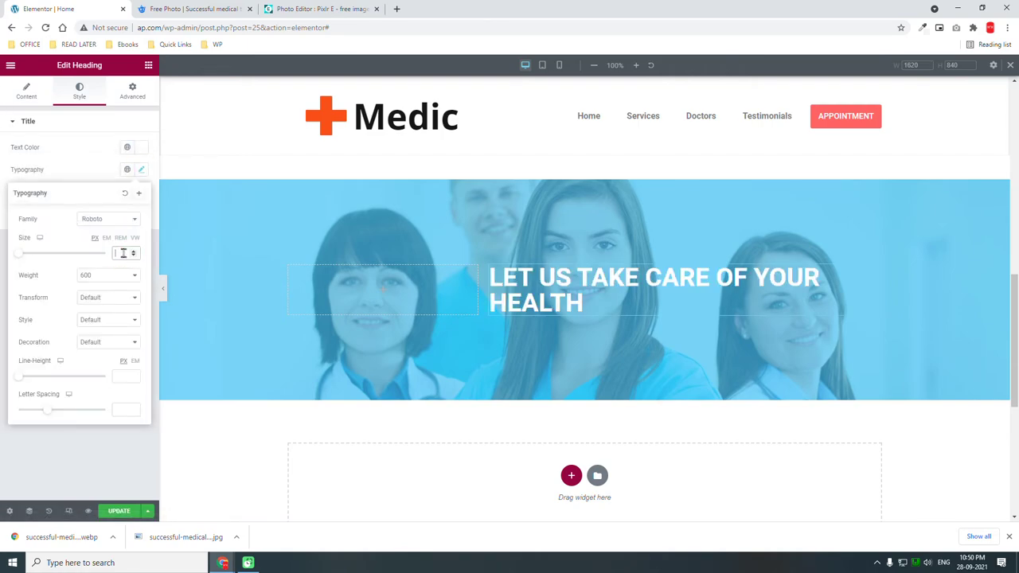
type("60")
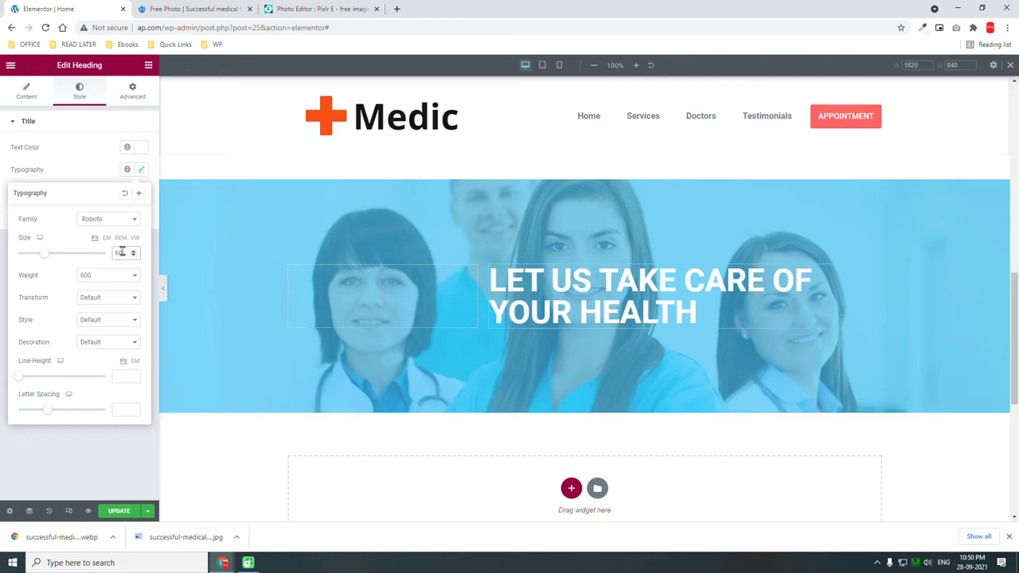
left_click(37, 101)
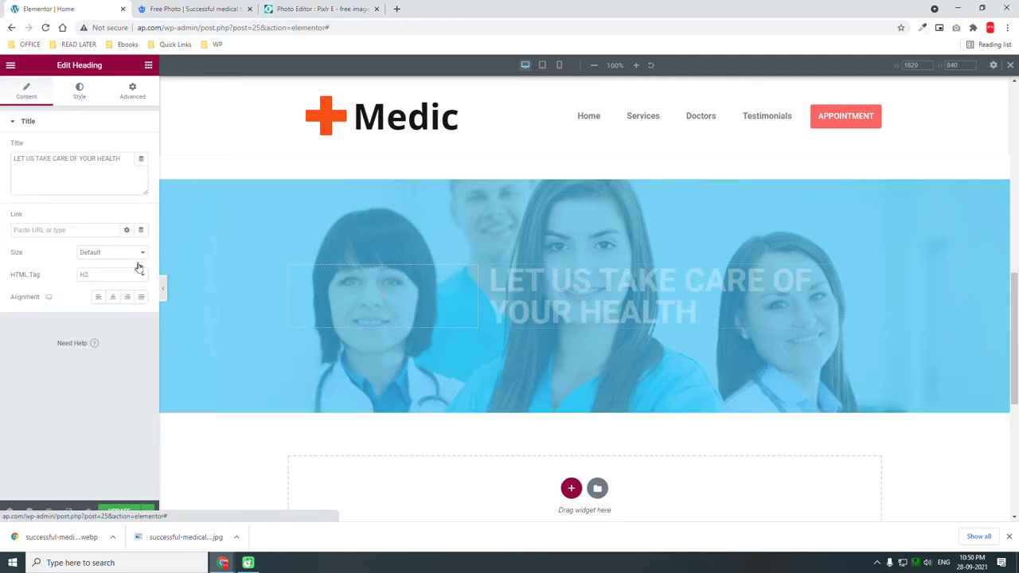
left_click(127, 296)
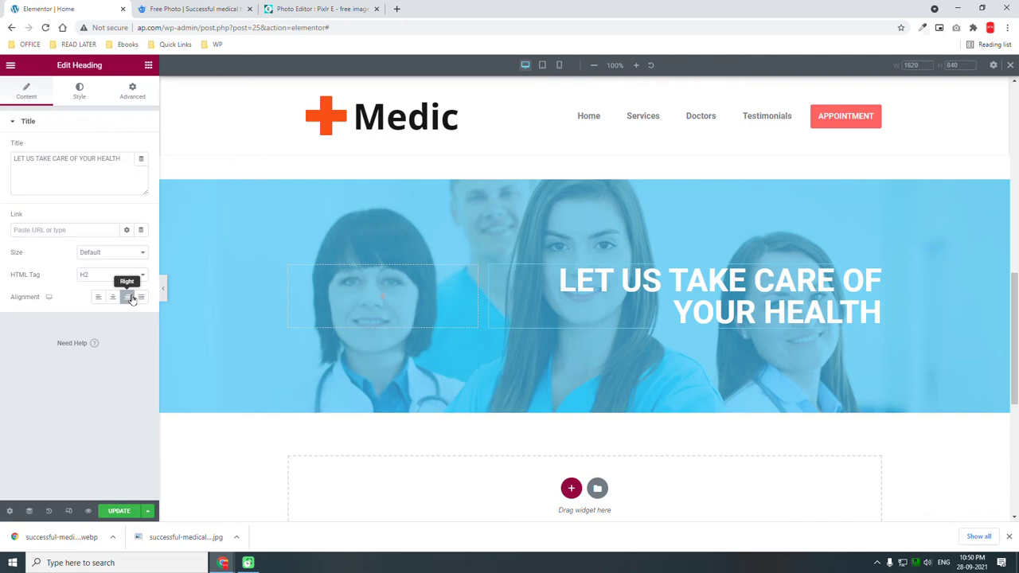
left_click(81, 94)
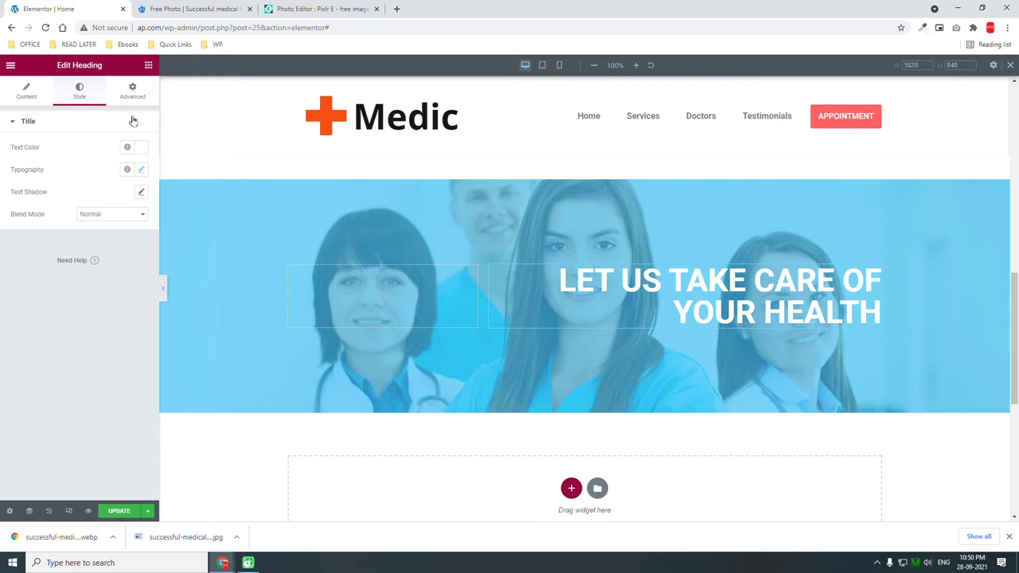
Step: Add a Text Editor widget below the heading, align its paragraph right and color the text white
left_click(148, 64)
left_click_drag(118, 214, 792, 322)
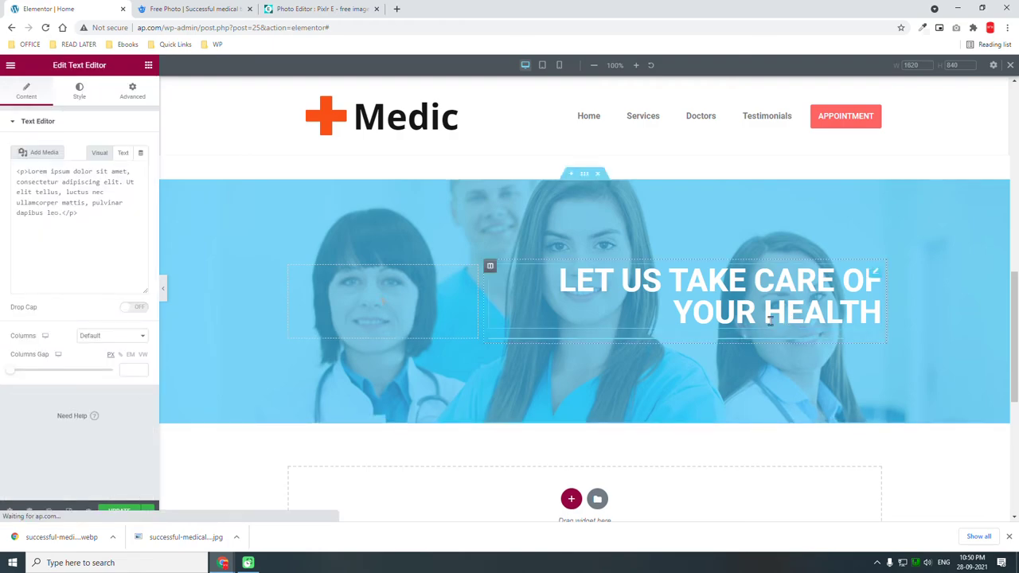
left_click(80, 96)
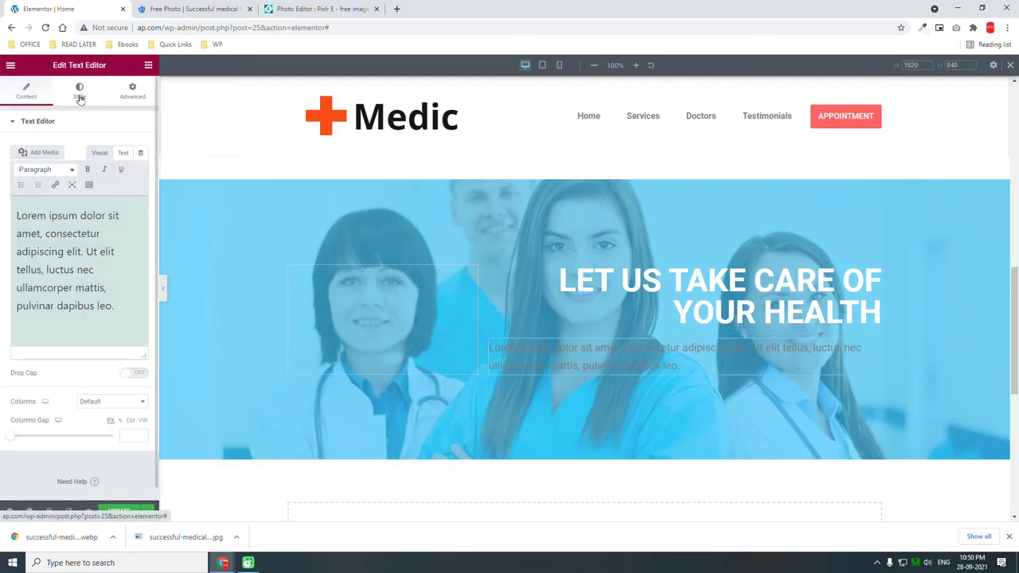
left_click(128, 147)
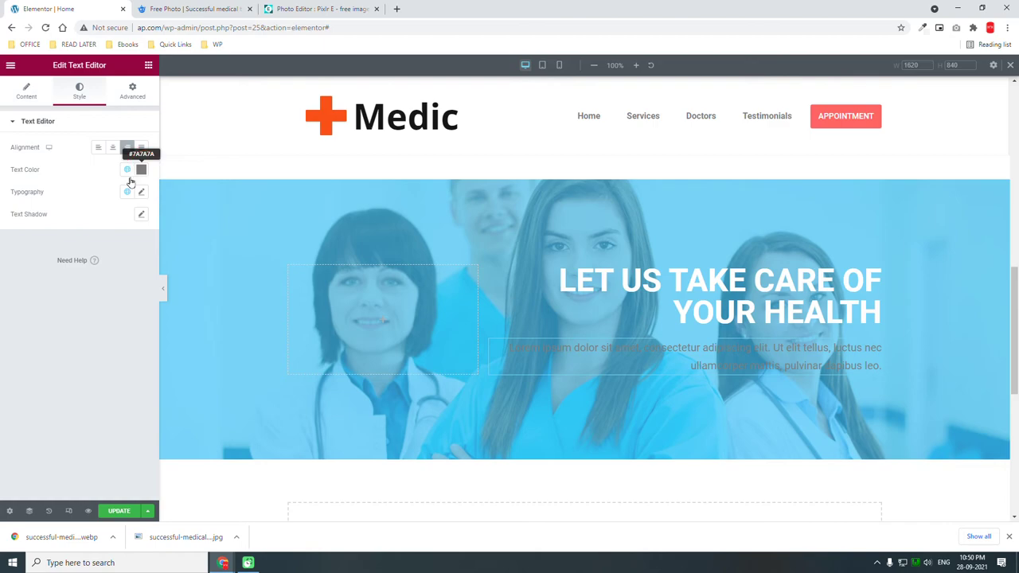
left_click(141, 169)
left_click_drag(106, 221, 7, 127)
left_click(108, 252)
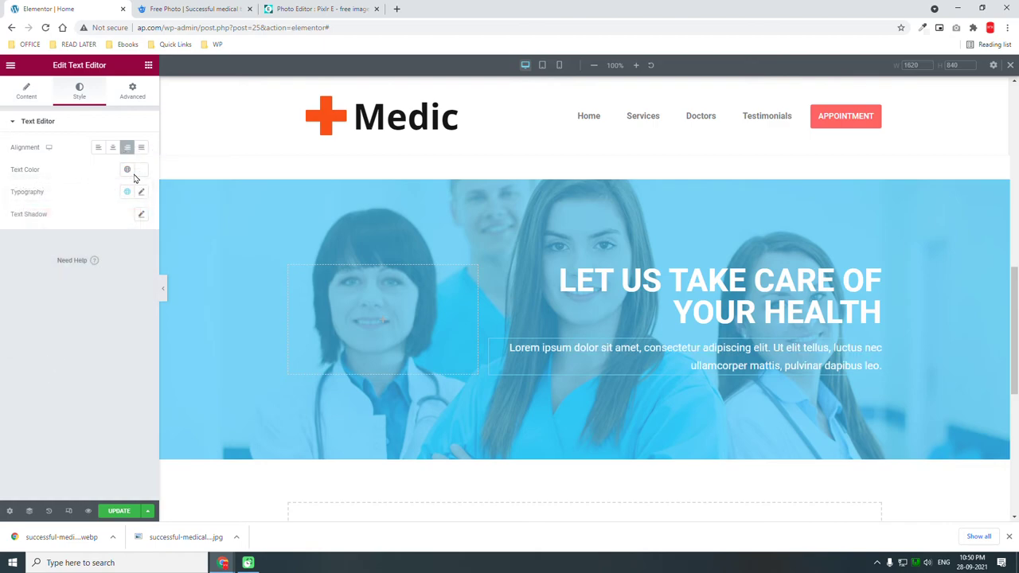
Step: Set the hover background color of the hero's BOOK AN APPOINTMENT button to the global Primary color
left_click(148, 65)
scroll(366, 200, "down", 3)
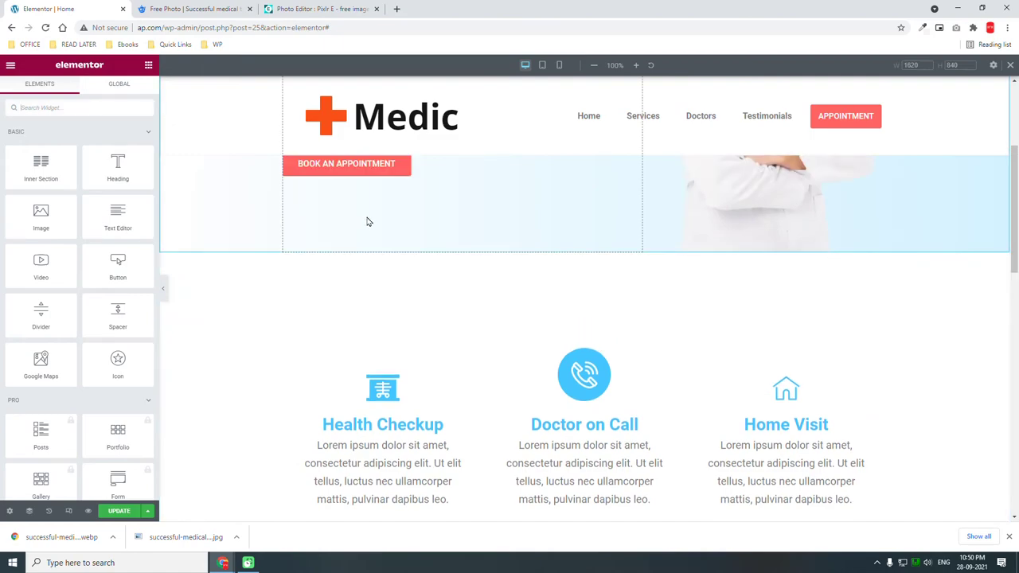
scroll(386, 230, "up", 1)
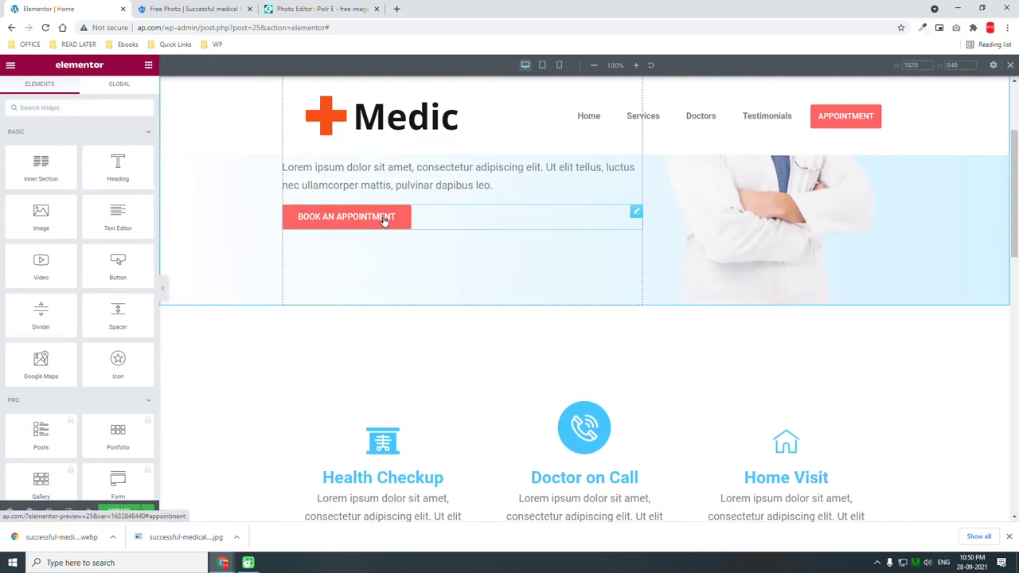
left_click(385, 221)
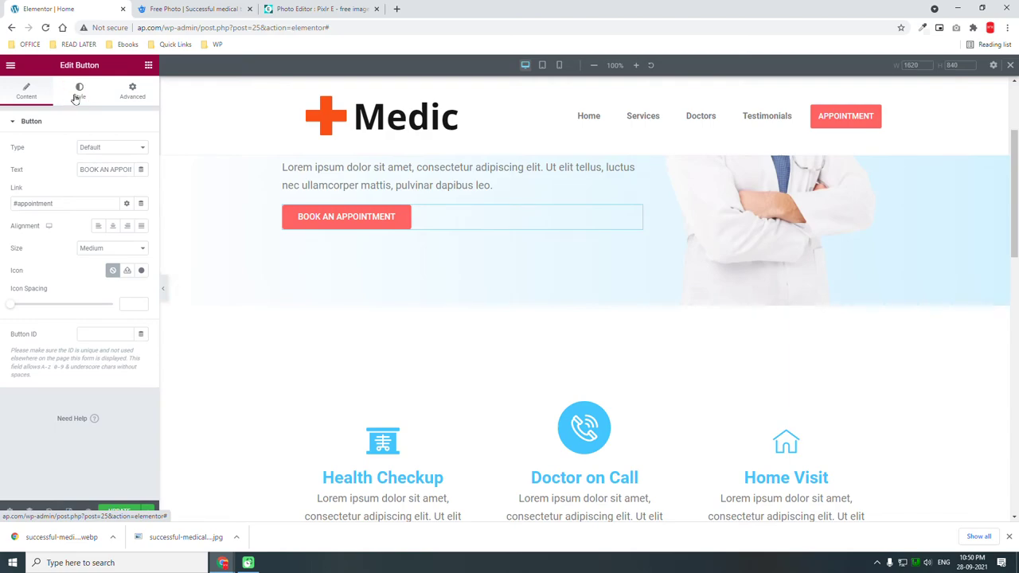
left_click(78, 92)
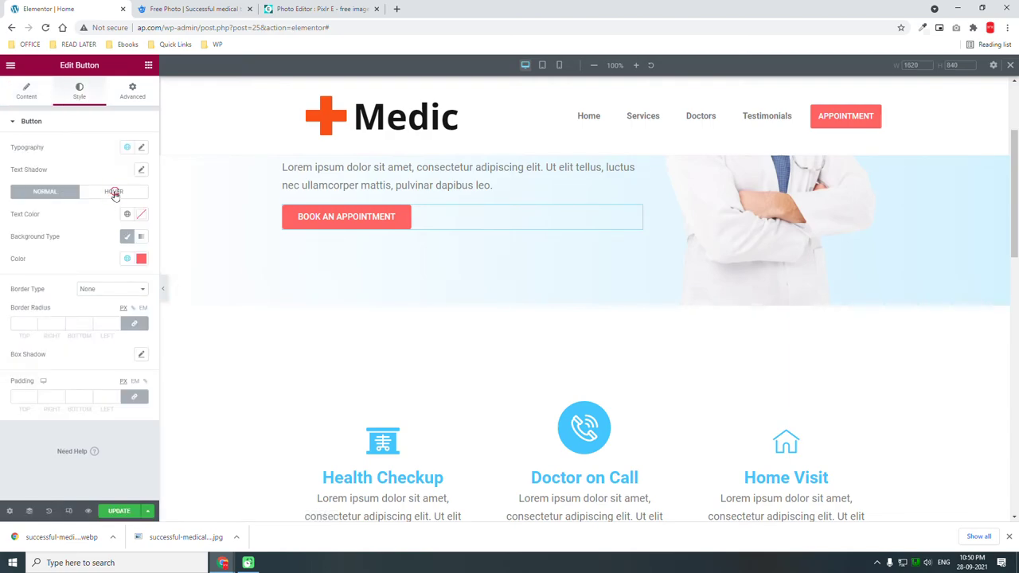
left_click(114, 193)
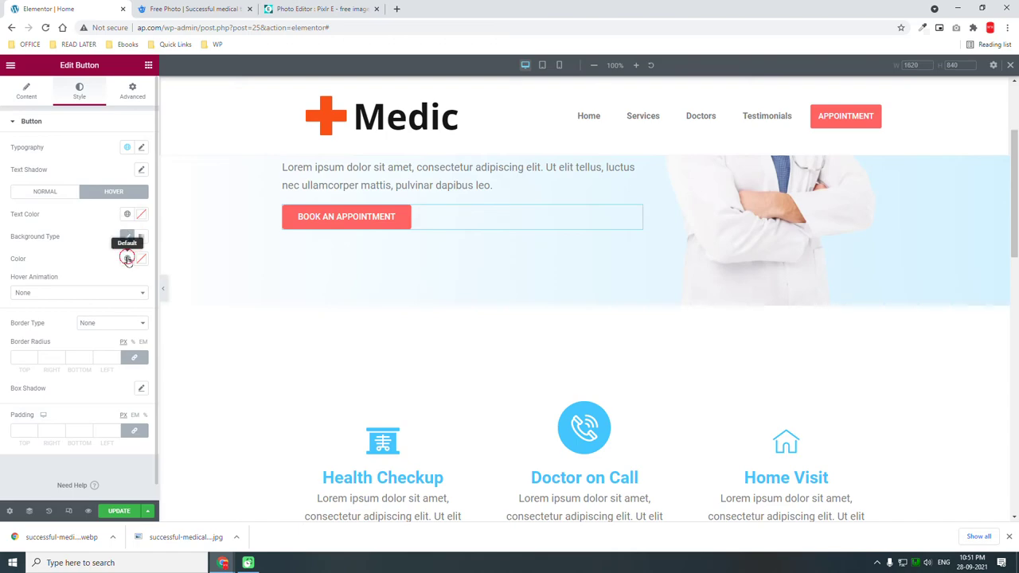
left_click(127, 259)
left_click(49, 363)
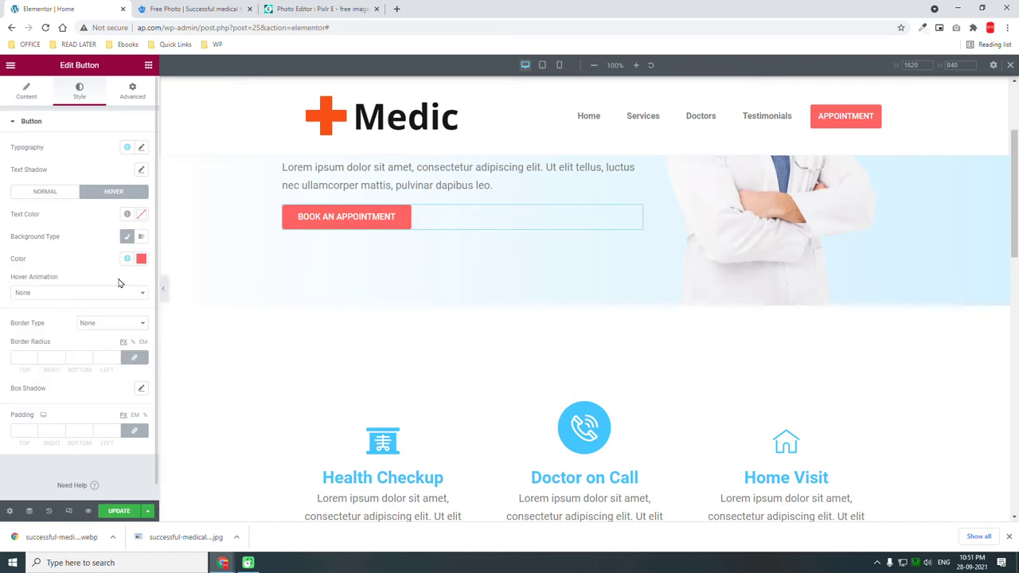
left_click(125, 259)
left_click(60, 307)
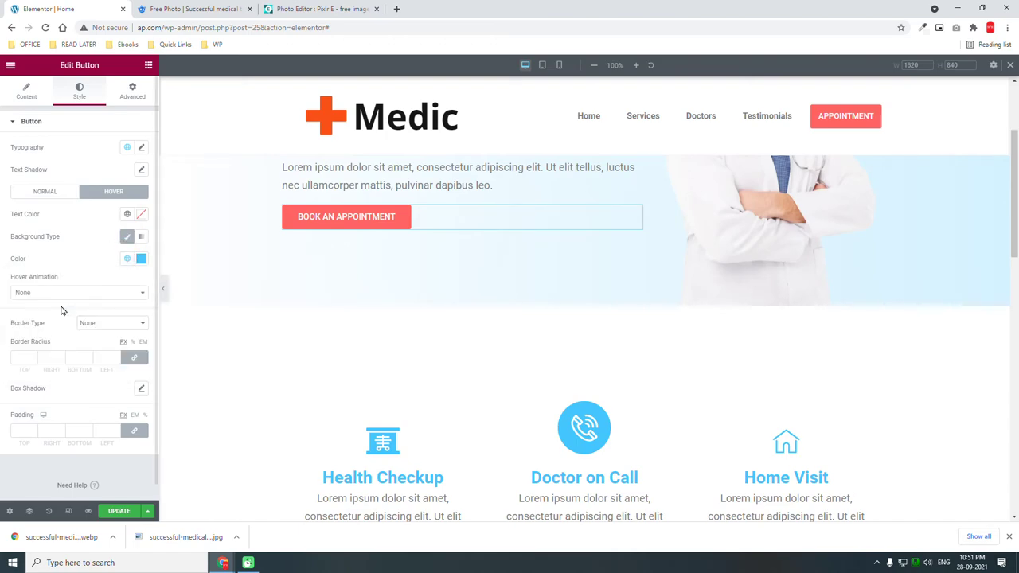
Step: Give the BOOK AN APPOINTMENT button the Float hover animation
scroll(90, 287, "down", 1)
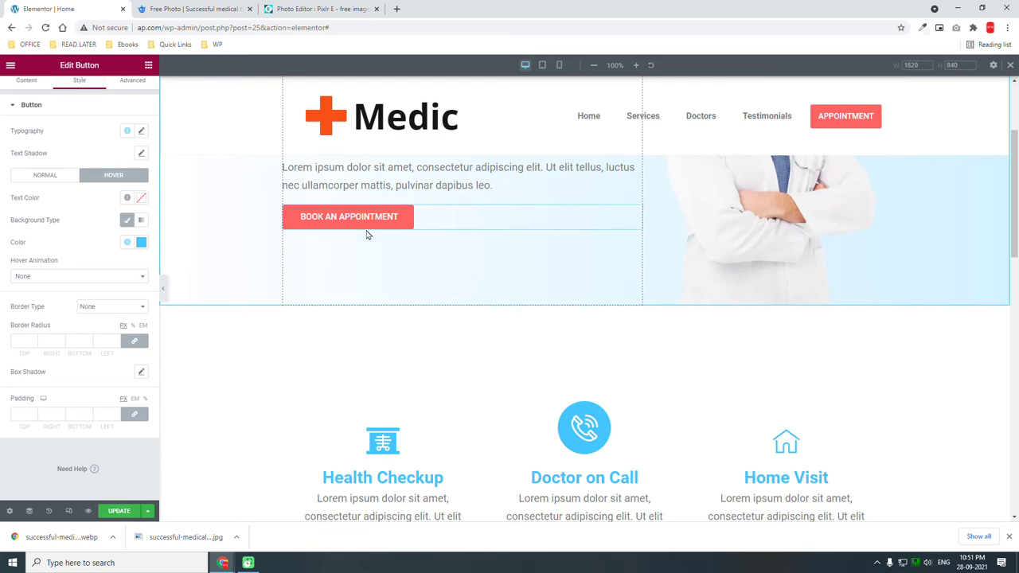
left_click(86, 277)
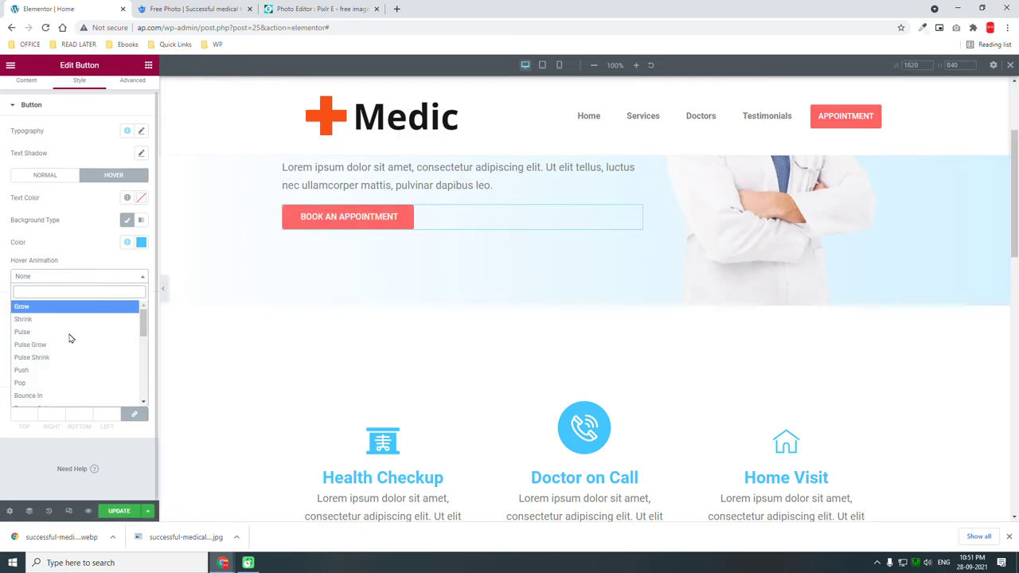
scroll(69, 371, "down", 1)
left_click(61, 393)
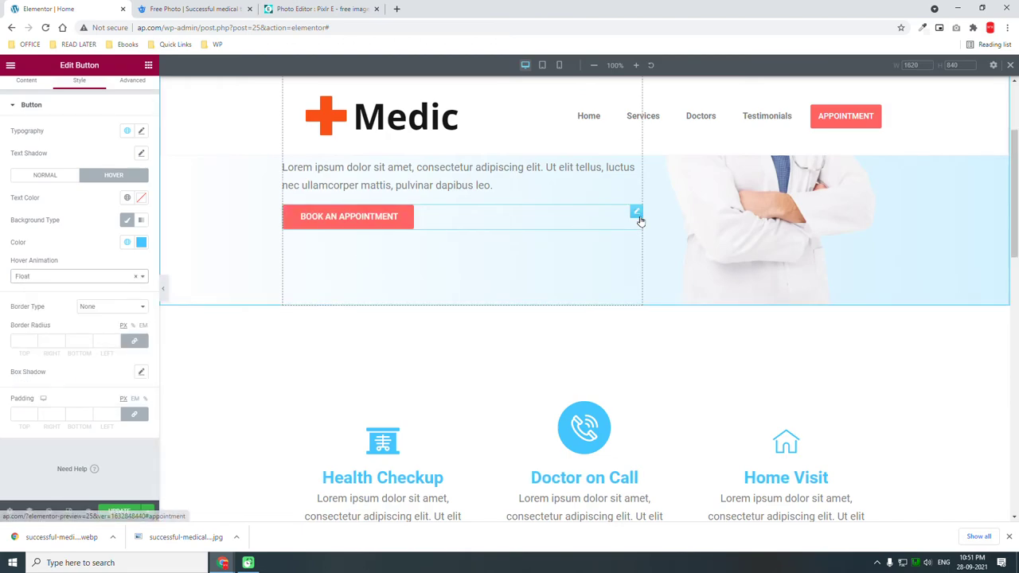
Step: Copy the hero's BOOK AN APPOINTMENT button, paste it below the medical-team section's paragraph and align it right
right_click(640, 213)
left_click(669, 259)
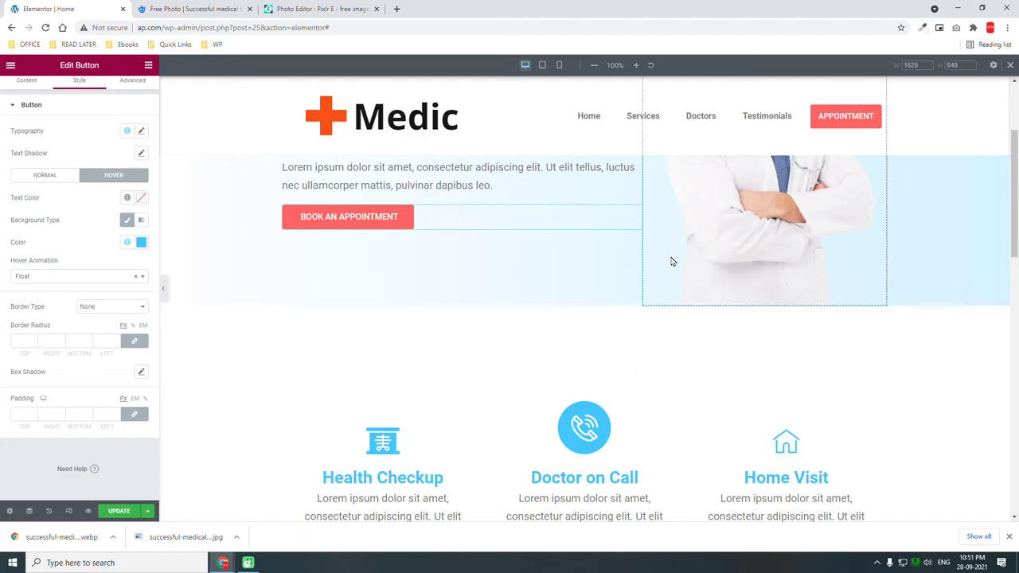
scroll(678, 265, "down", 6)
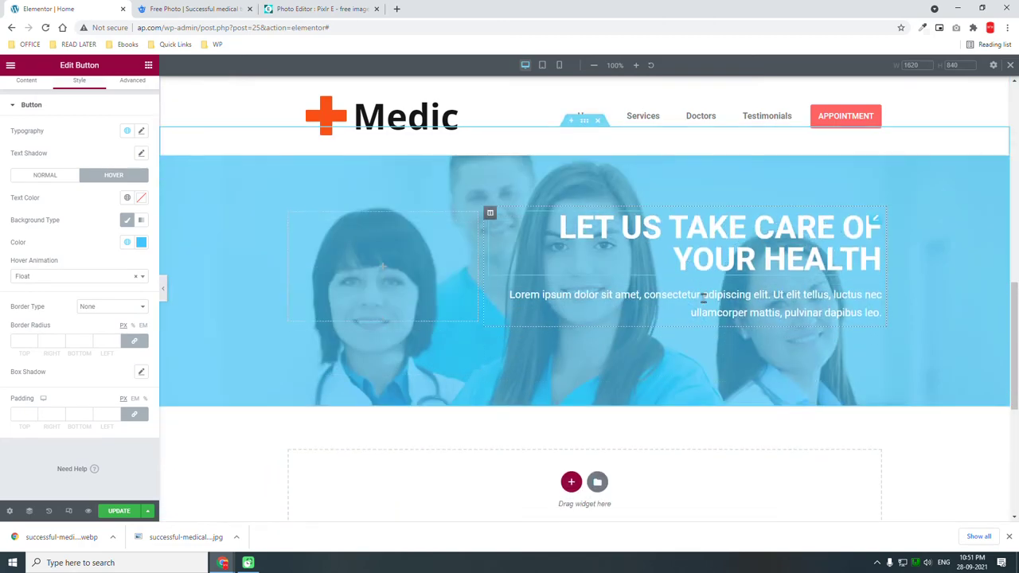
right_click(757, 327)
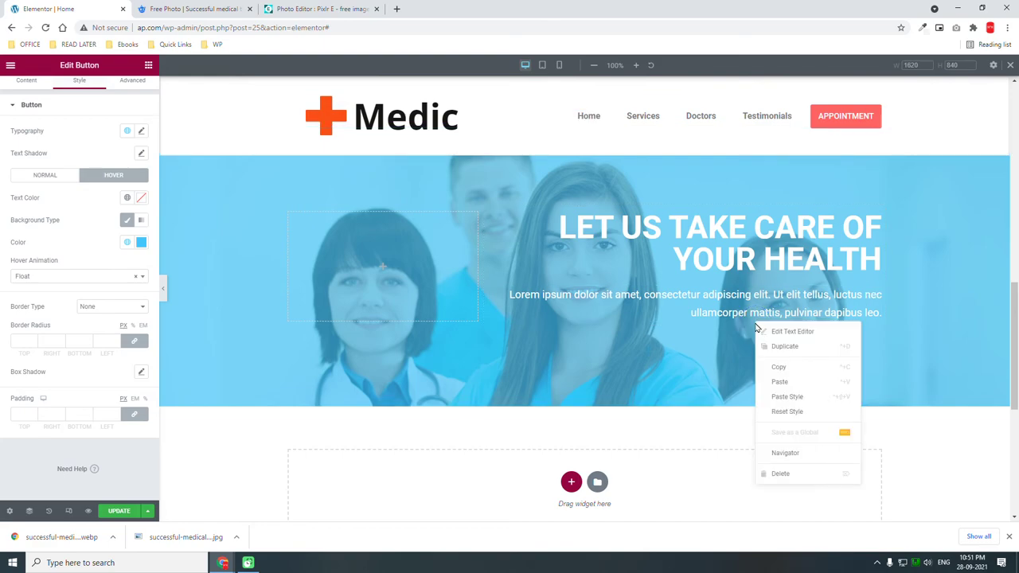
left_click(792, 382)
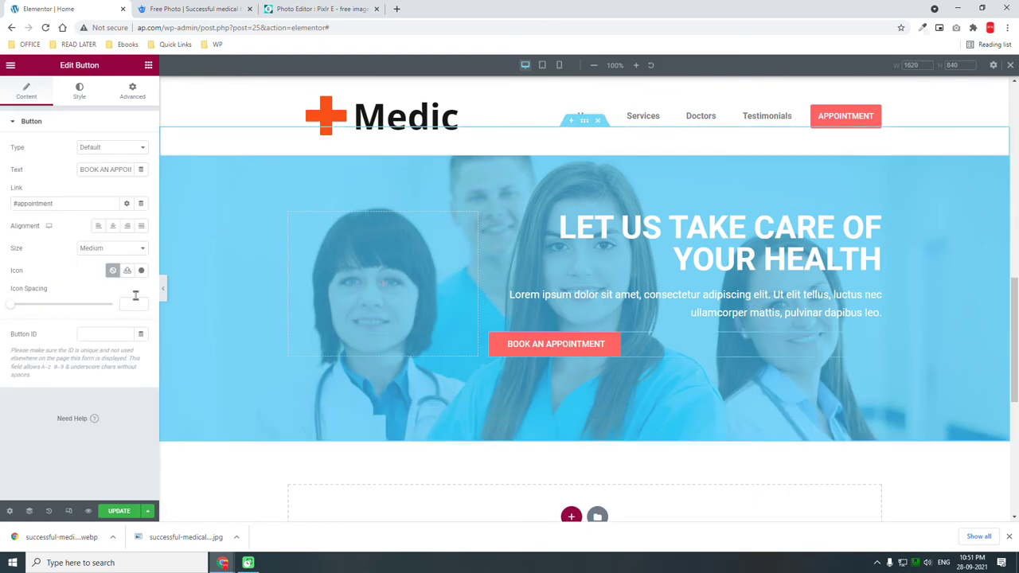
left_click(127, 225)
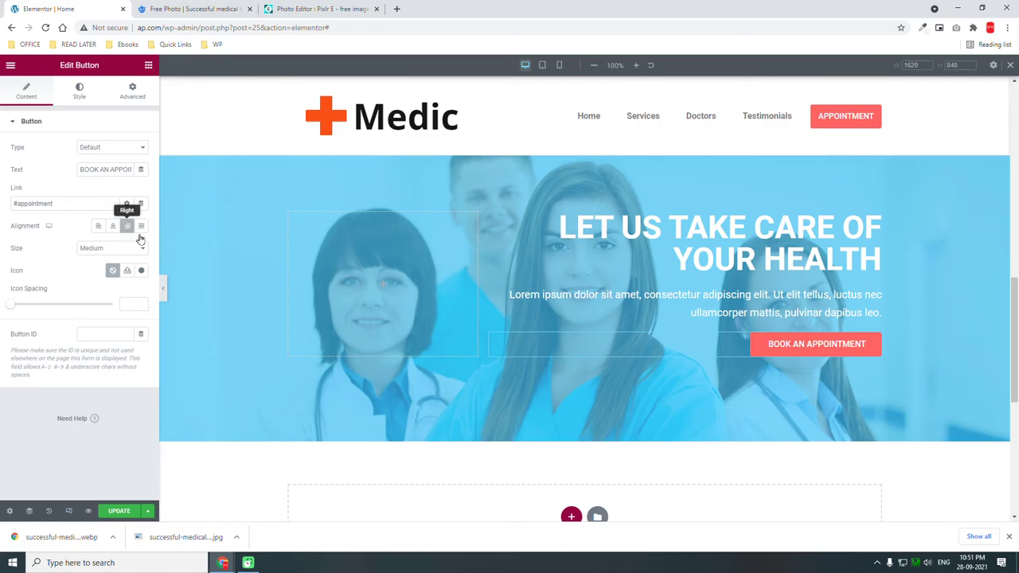
Step: Preview the medical-team section at full page width to examine its layout with the new button
left_click(164, 292)
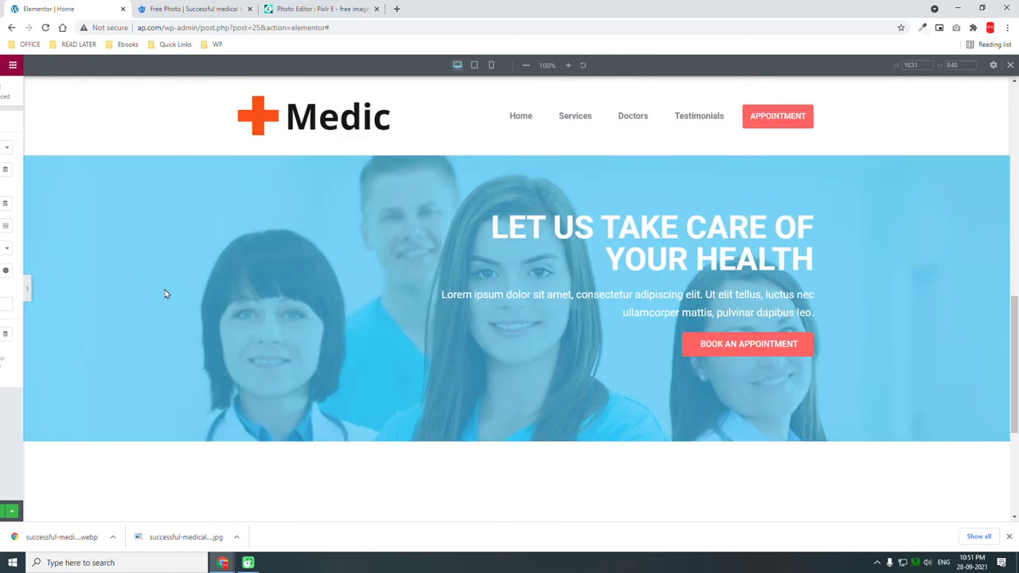
scroll(164, 292, "up", 3)
scroll(164, 293, "down", 1)
scroll(164, 293, "down", 1)
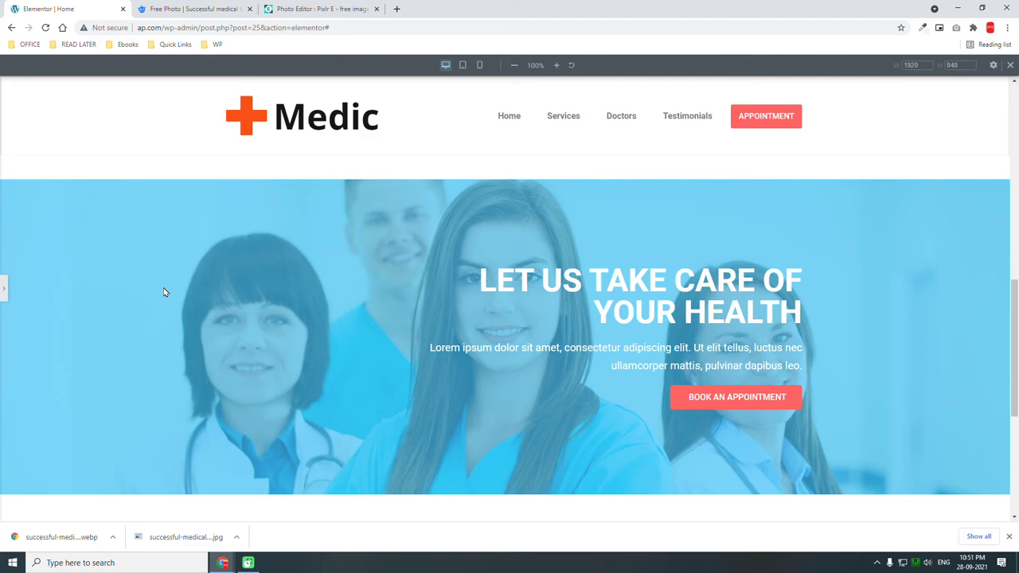
scroll(175, 301, "up", 3)
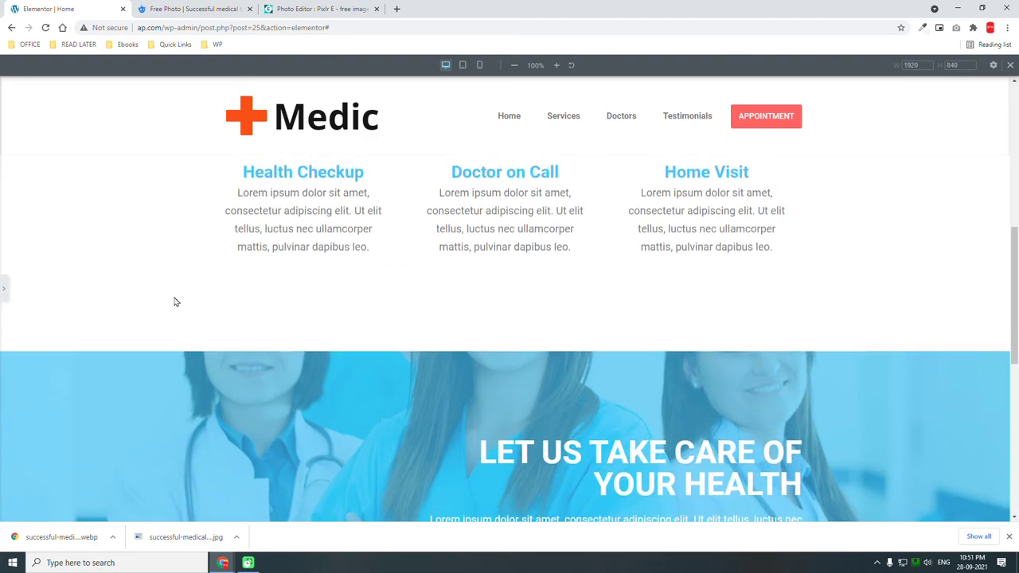
scroll(175, 301, "down", 4)
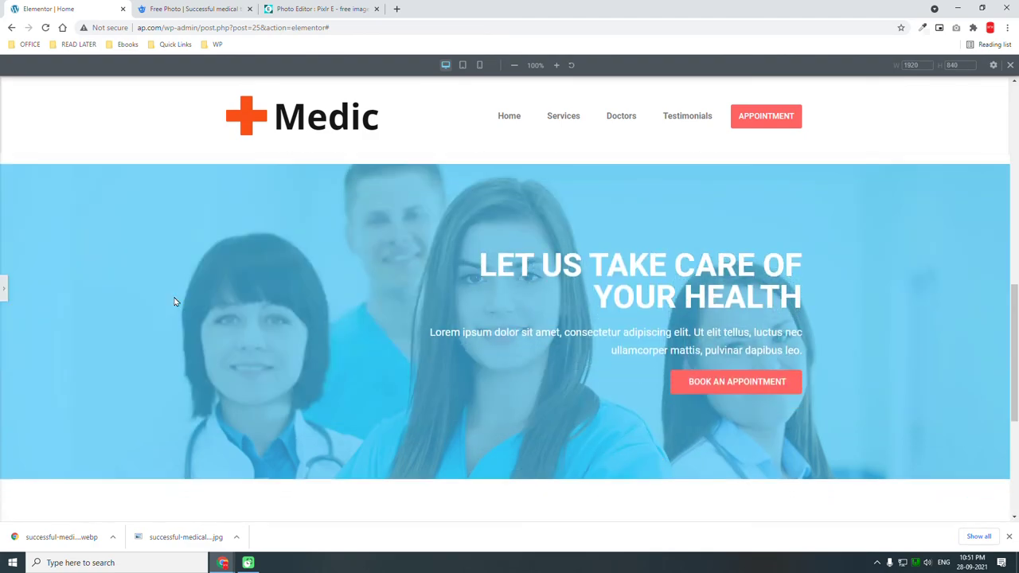
left_click(4, 287)
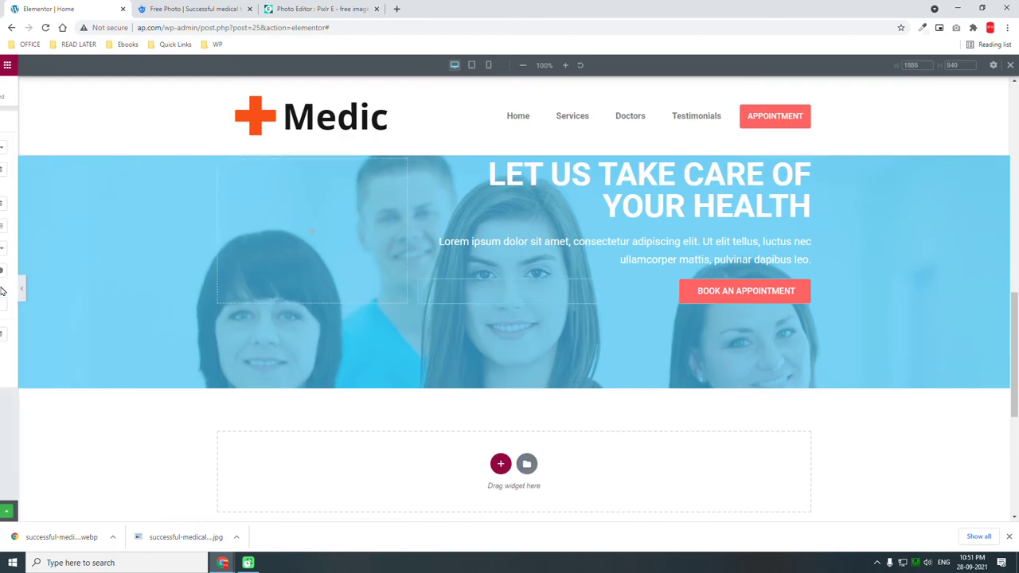
Step: Set the medical-team section's background overlay to 0.86 opacity and change its color to dark grey #202223
scroll(495, 186, "up", 1)
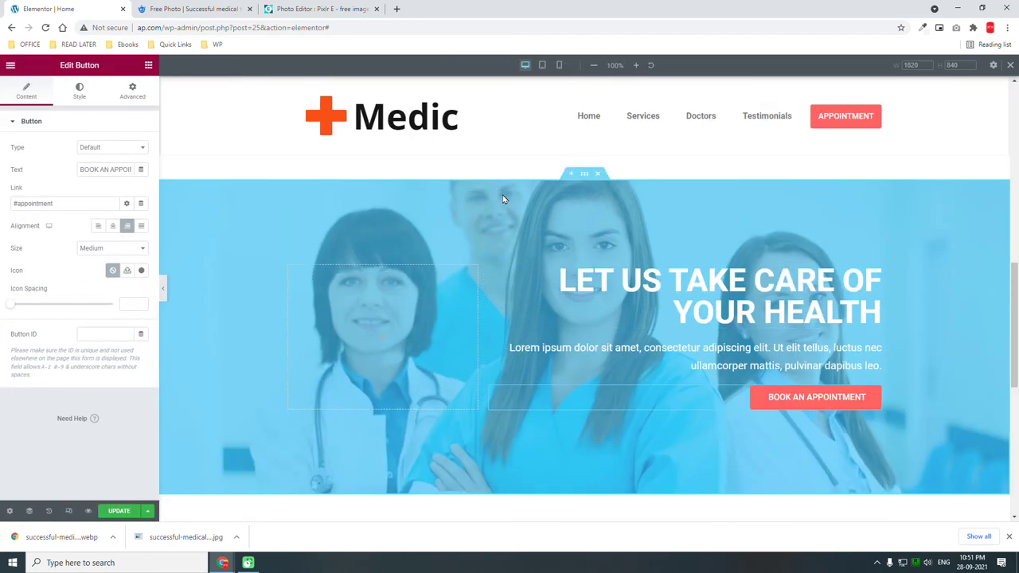
left_click(587, 179)
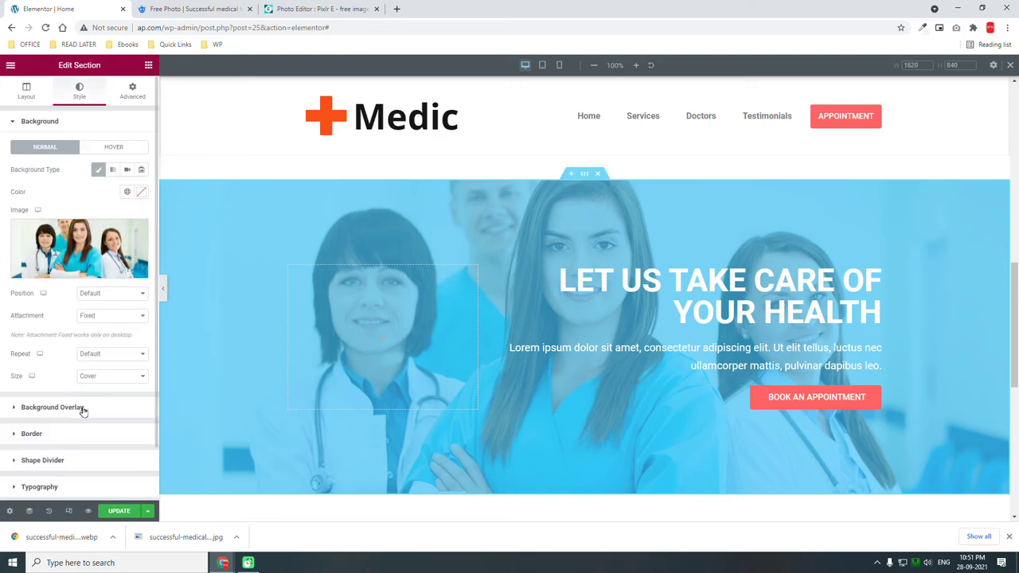
left_click(52, 406)
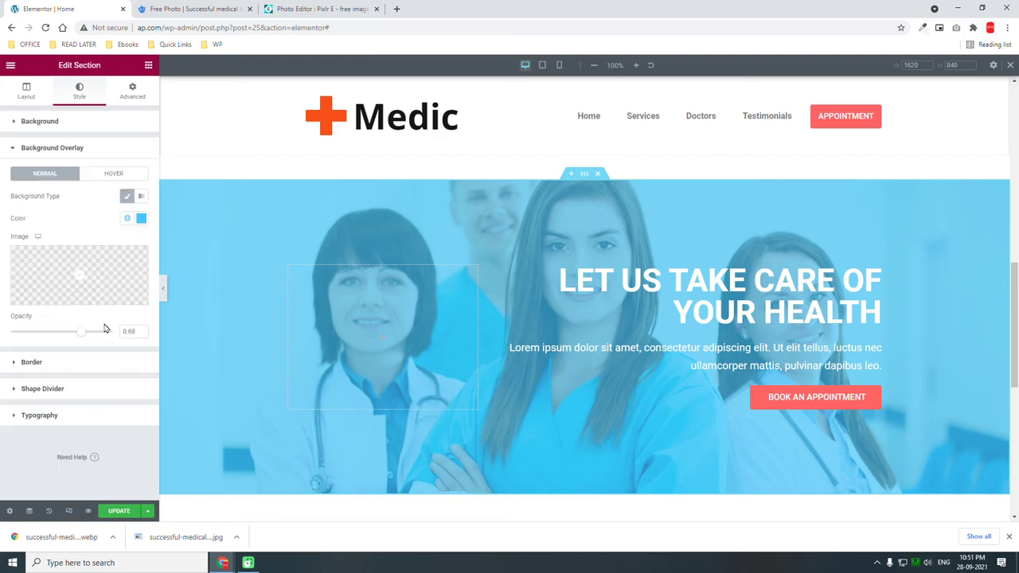
left_click_drag(82, 335, 100, 335)
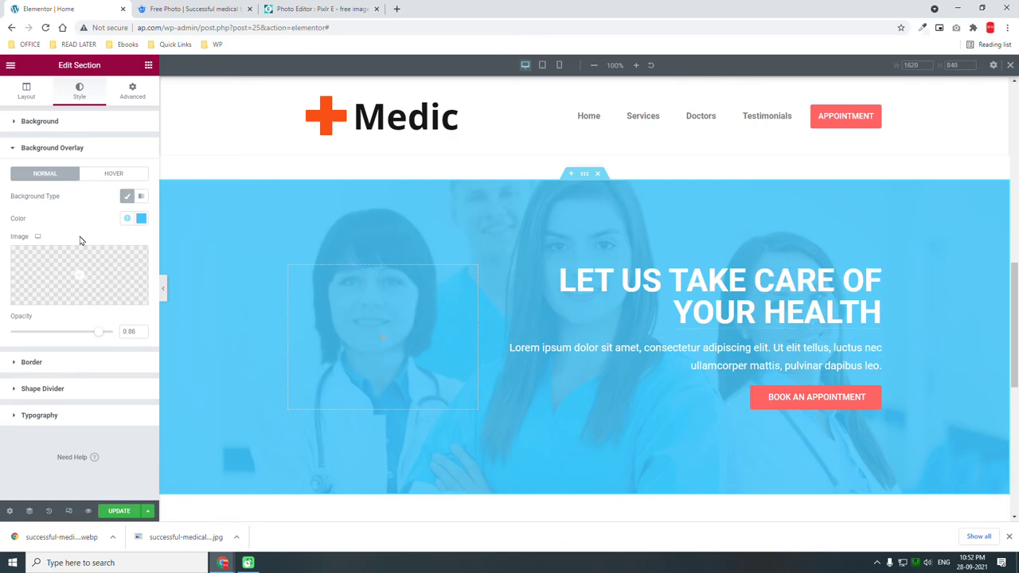
left_click(128, 219)
left_click(141, 218)
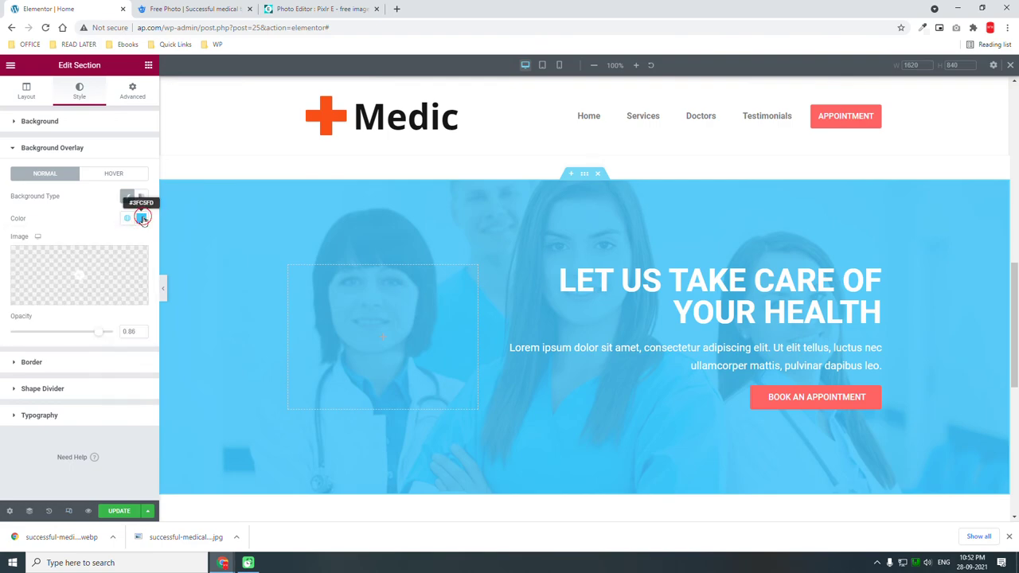
left_click(141, 218)
left_click(27, 335)
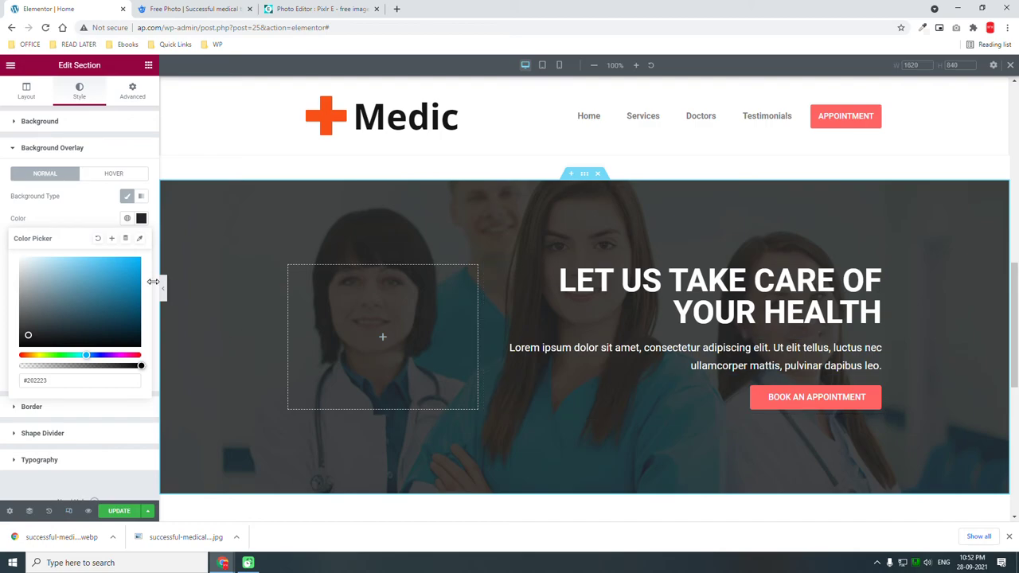
left_click(99, 222)
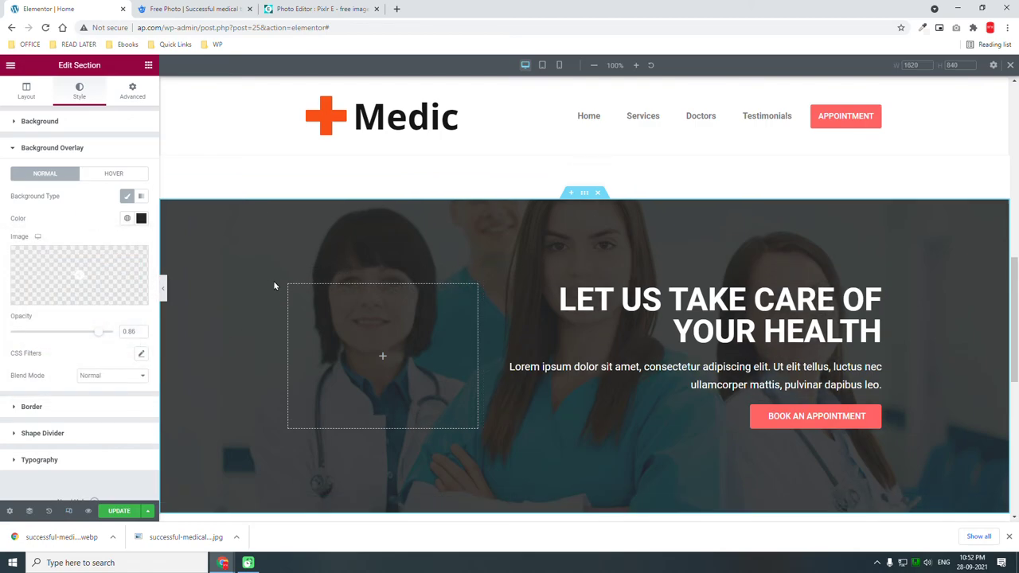
Step: Set the medical-team section's background overlay opacity to 0.66
scroll(273, 283, "up", 2)
scroll(274, 284, "down", 3)
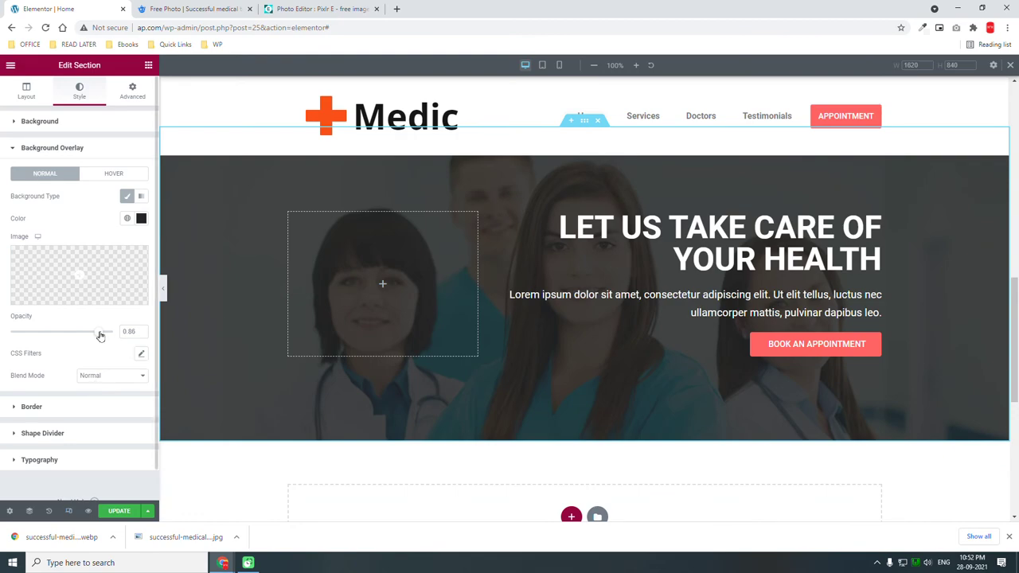
left_click_drag(100, 334, 77, 334)
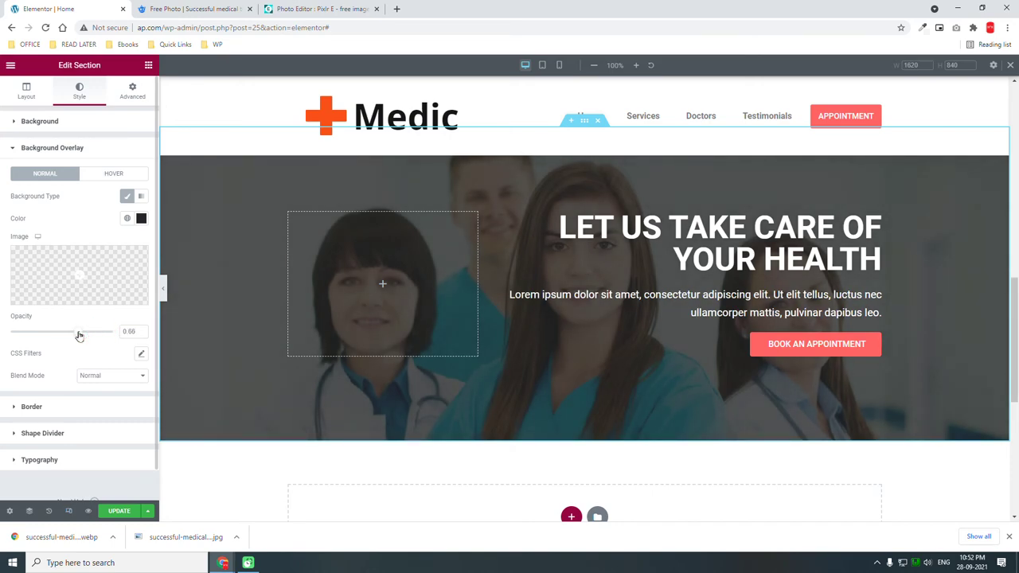
Step: Review the darkened medical-team section at full page width together with the services section above it
left_click(164, 292)
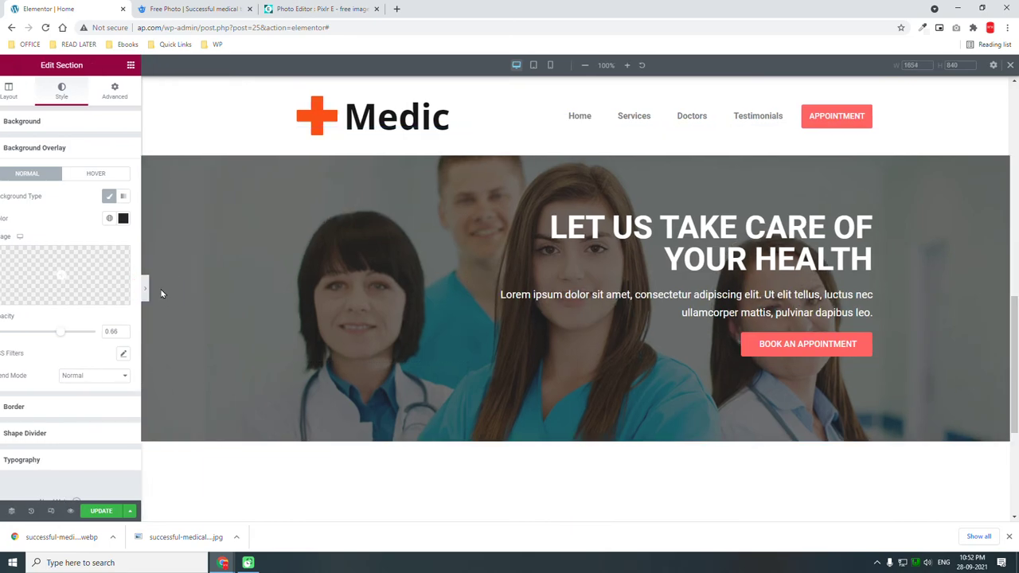
scroll(161, 294, "up", 2)
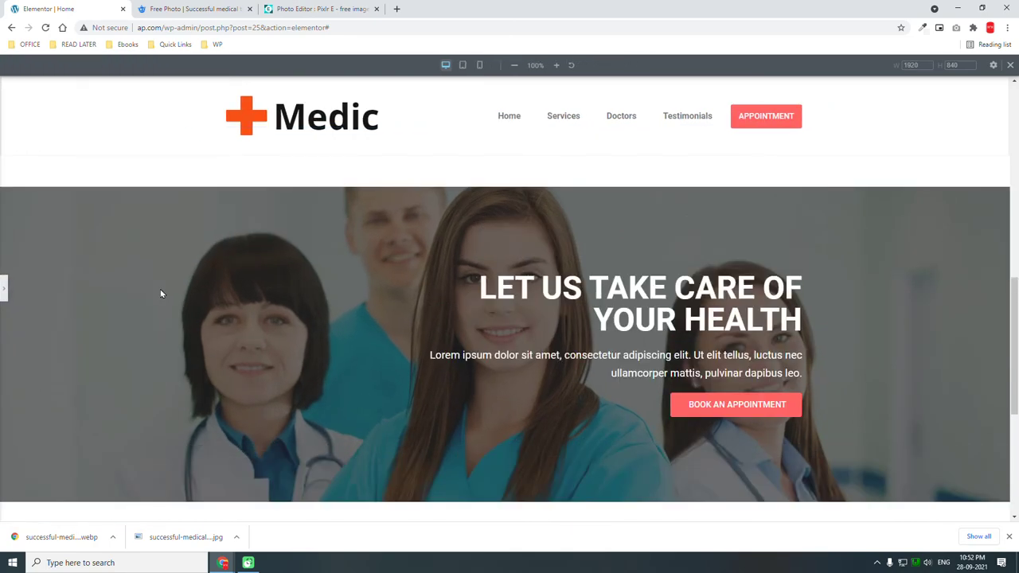
scroll(161, 294, "down", 1)
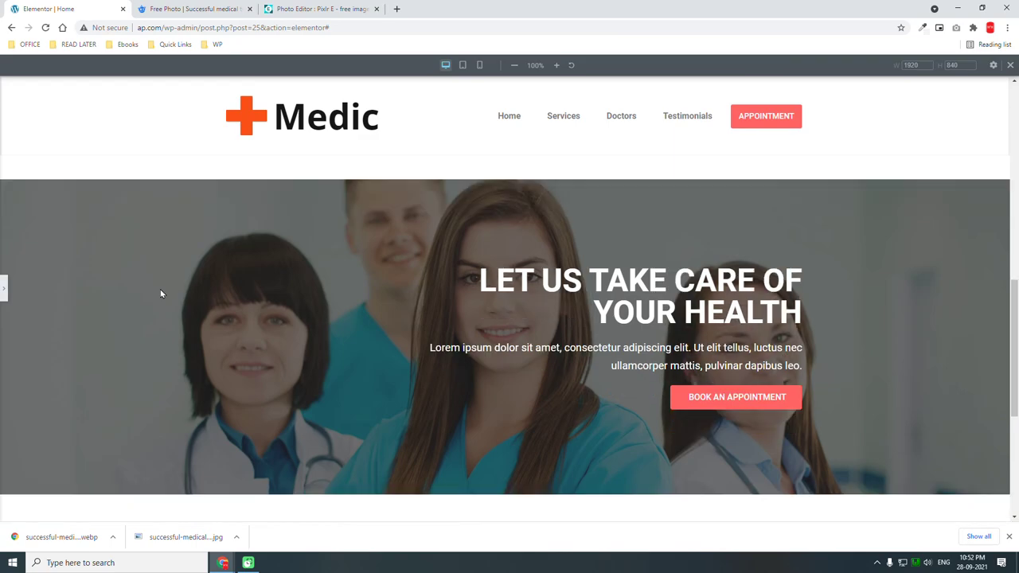
scroll(160, 294, "up", 2)
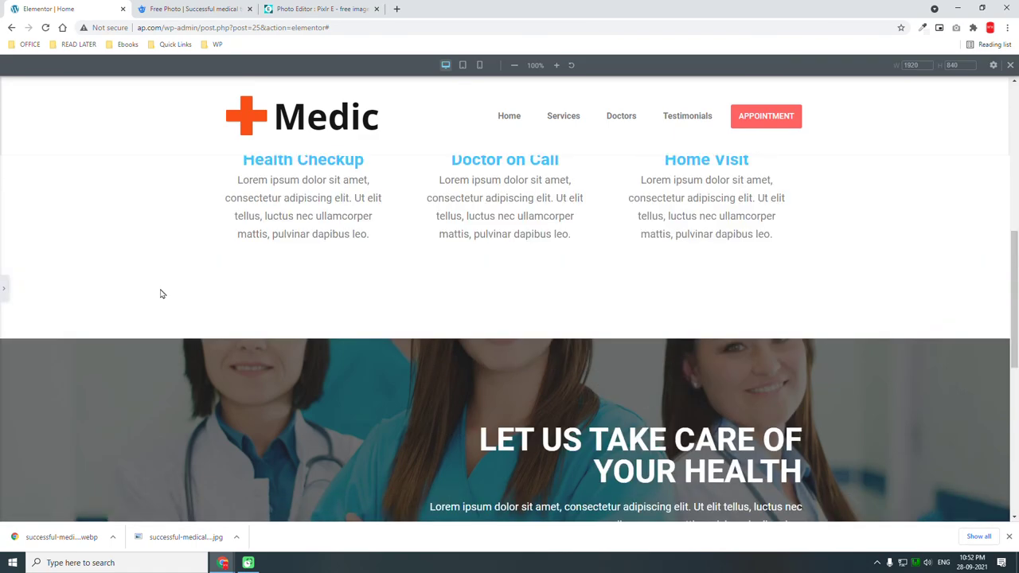
scroll(160, 293, "up", 2)
scroll(161, 294, "down", 3)
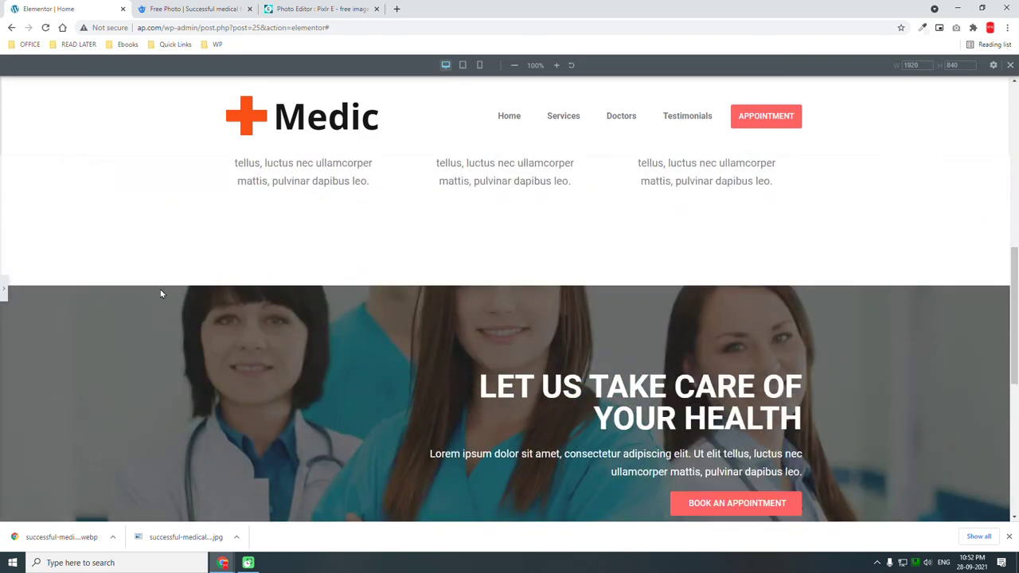
scroll(161, 293, "down", 1)
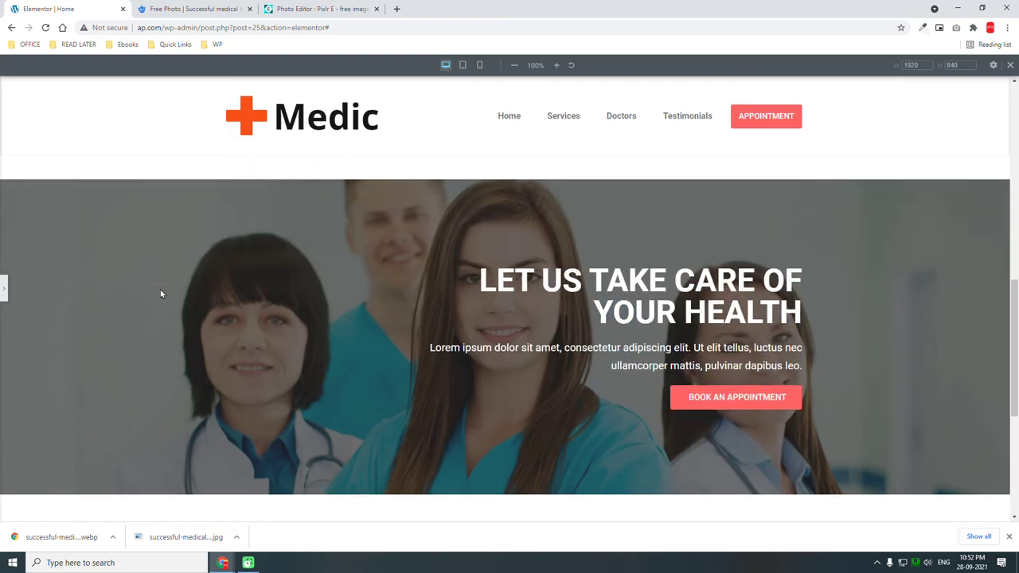
left_click(4, 292)
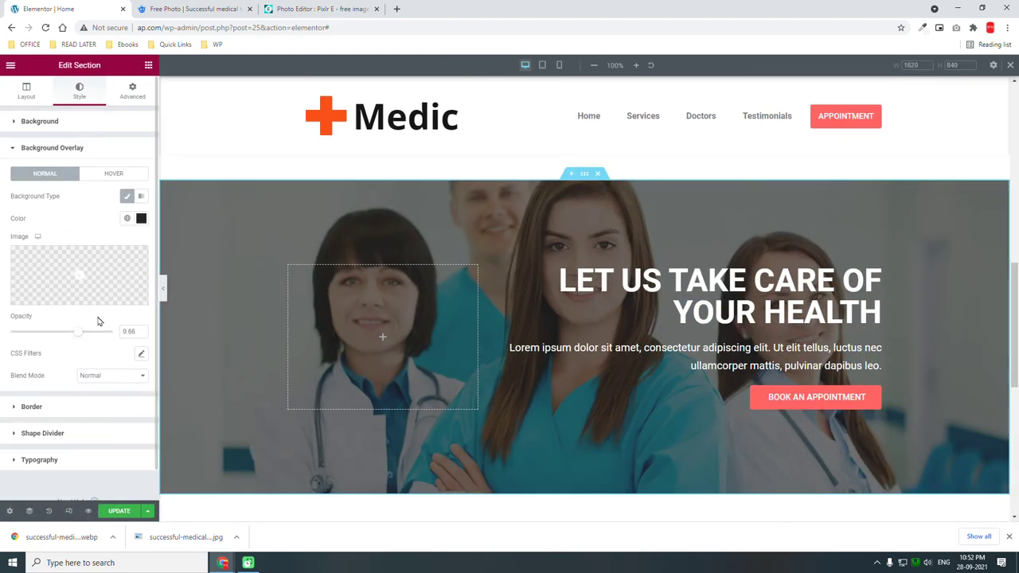
Step: Set the background overlay opacity of the medical-team section to 0.8 and check it against the rest of the page
left_click_drag(78, 331, 94, 335)
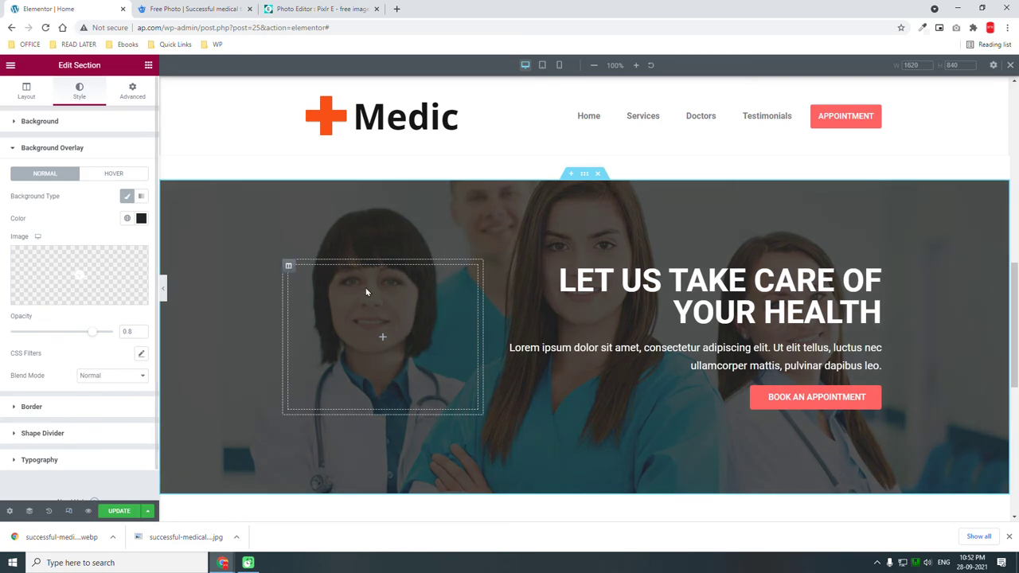
scroll(366, 292, "up", 1)
scroll(366, 288, "up", 2)
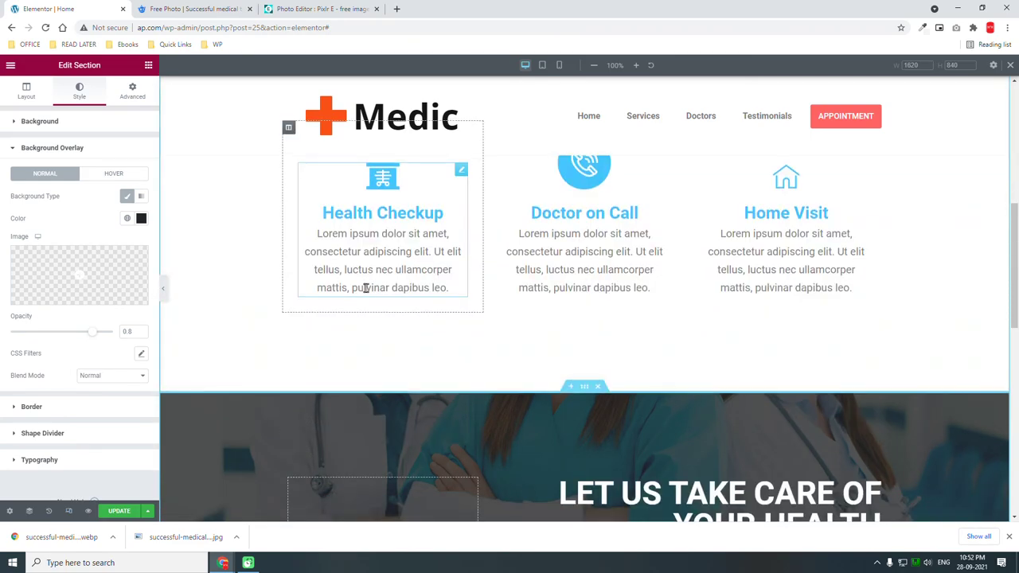
scroll(366, 288, "up", 3)
scroll(366, 293, "up", 3)
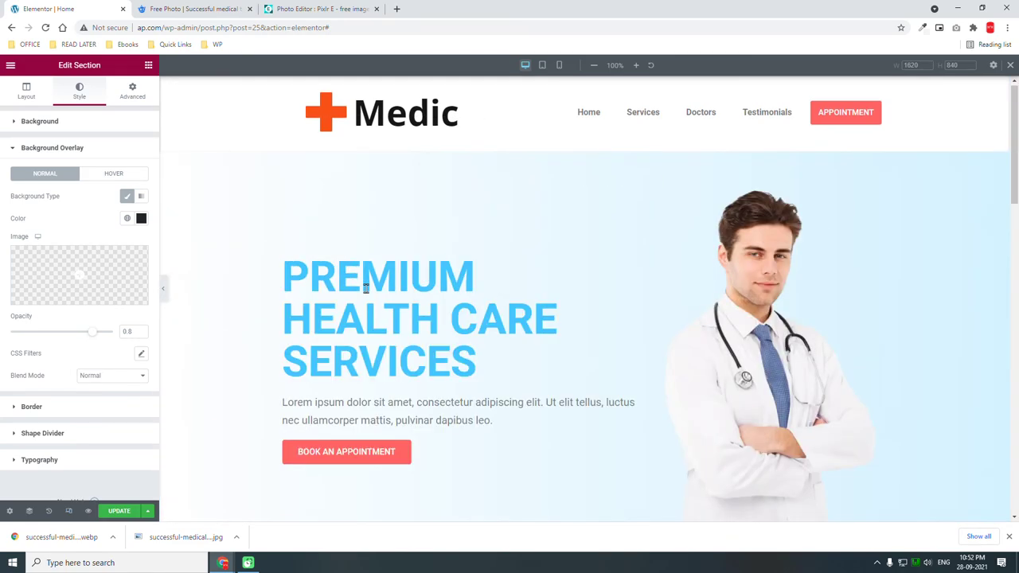
scroll(366, 293, "down", 4)
scroll(360, 291, "down", 2)
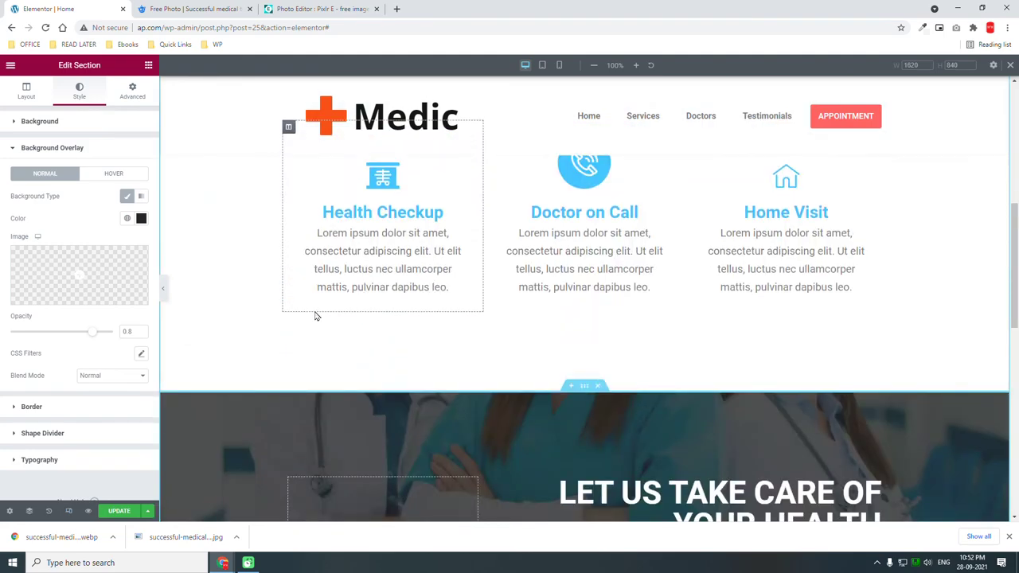
Step: Switch to the mobile preview and center the LET US TAKE CARE OF YOUR HEALTH heading for that view
left_click(559, 67)
scroll(557, 199, "down", 5)
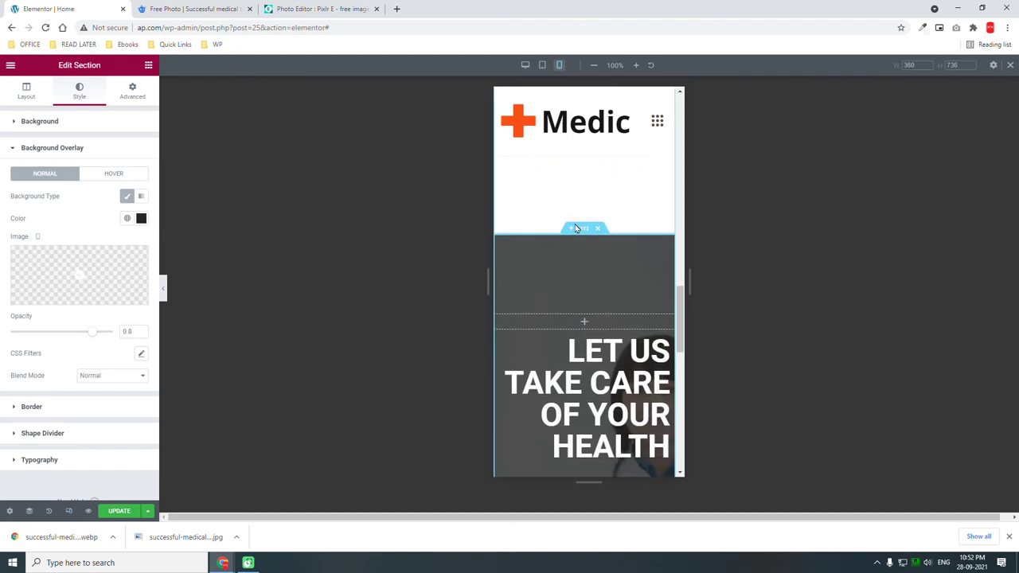
scroll(575, 239, "down", 2)
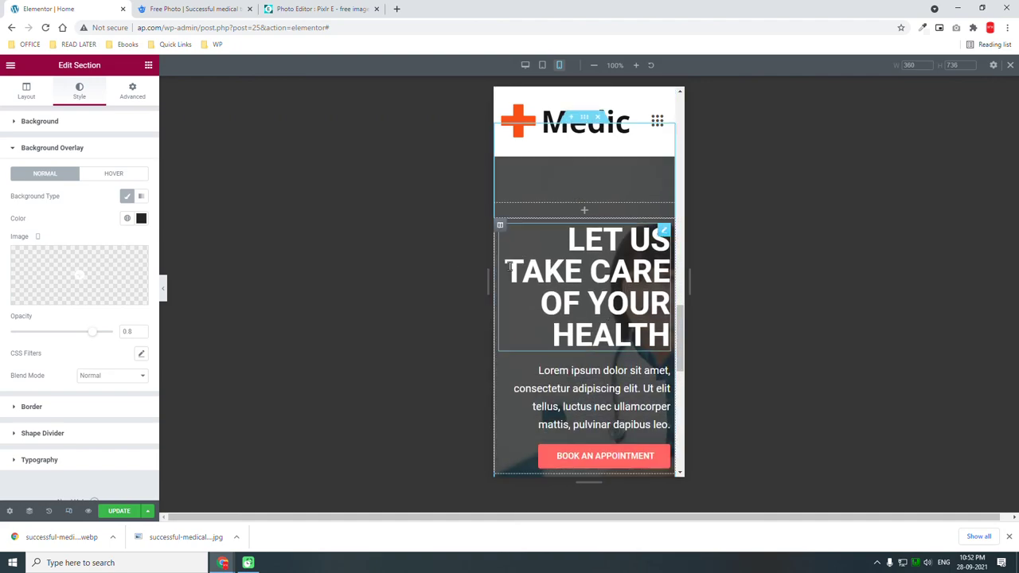
left_click(667, 230)
left_click(24, 89)
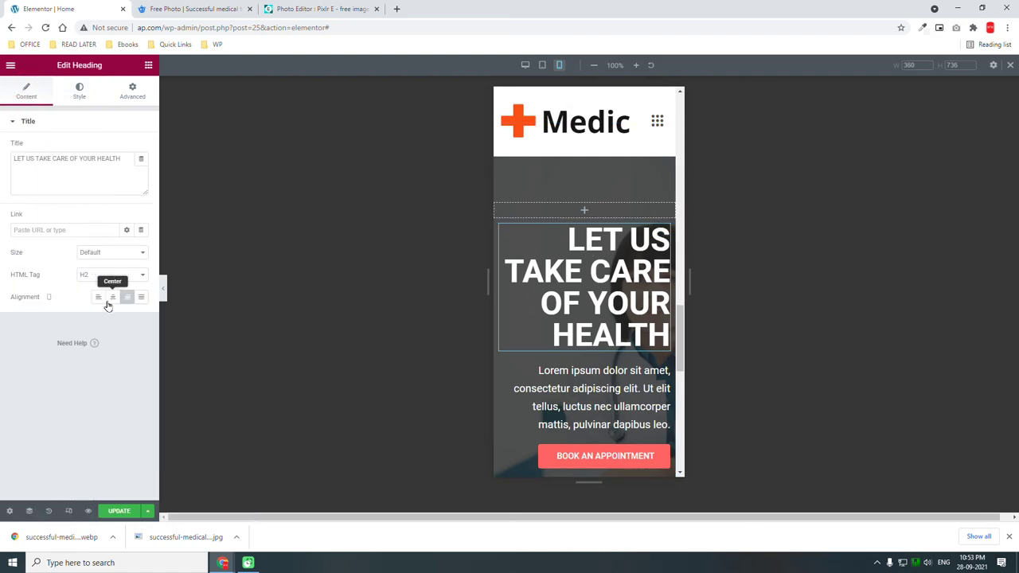
left_click(112, 298)
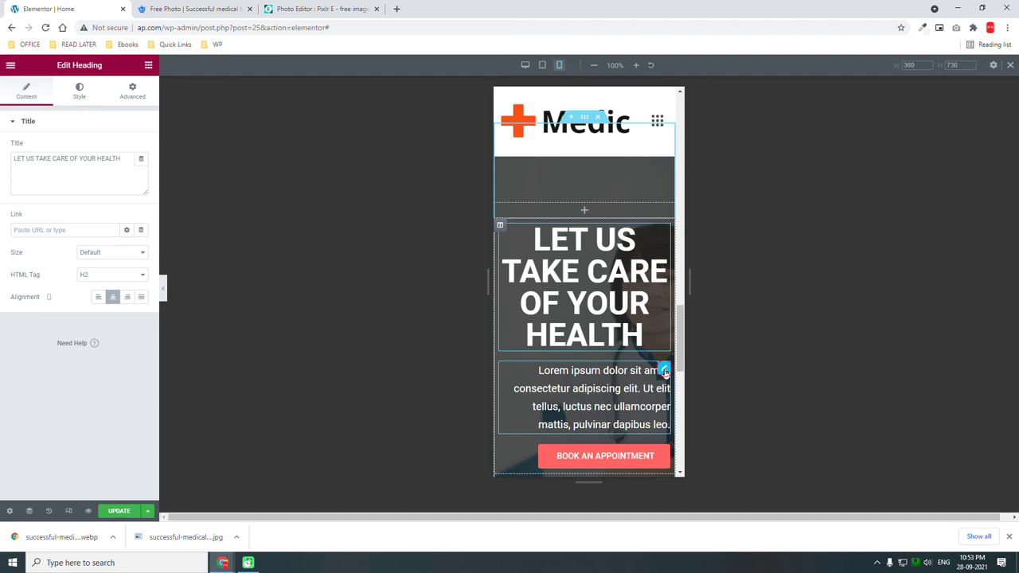
Step: Center the lorem ipsum paragraph and the BOOK AN APPOINTMENT button of the medical-team section for the mobile view
left_click(664, 370)
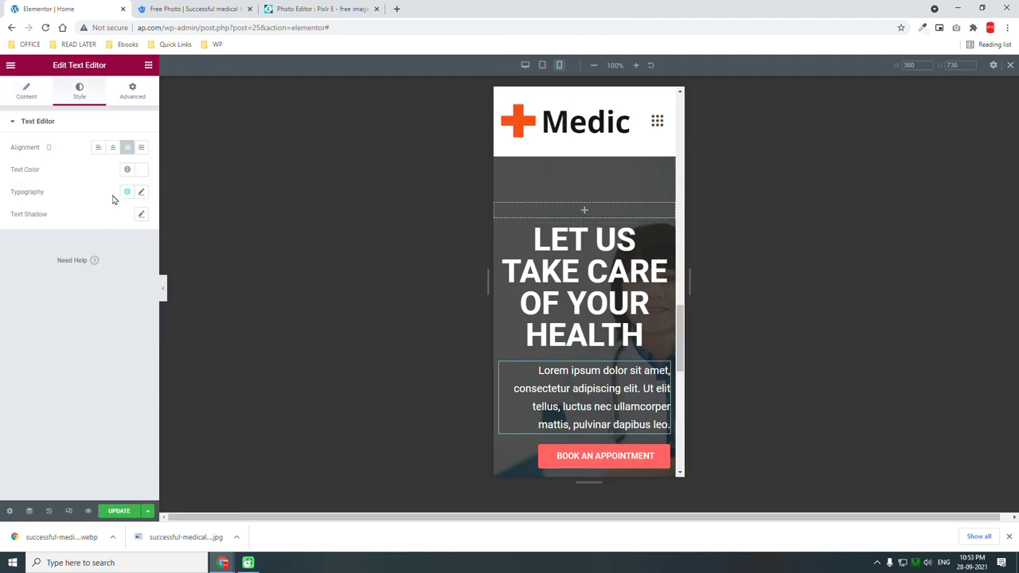
left_click(113, 149)
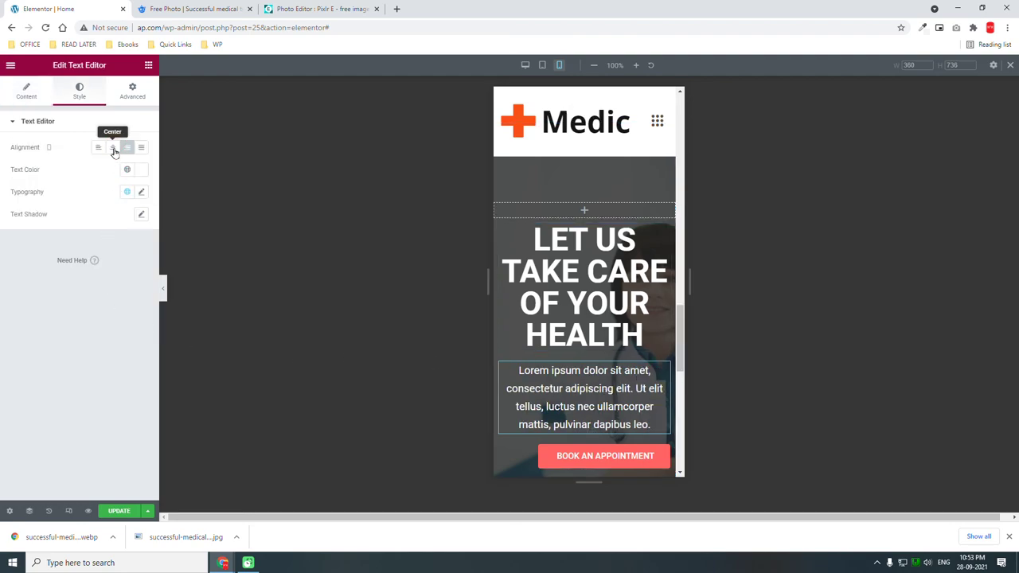
left_click(665, 454)
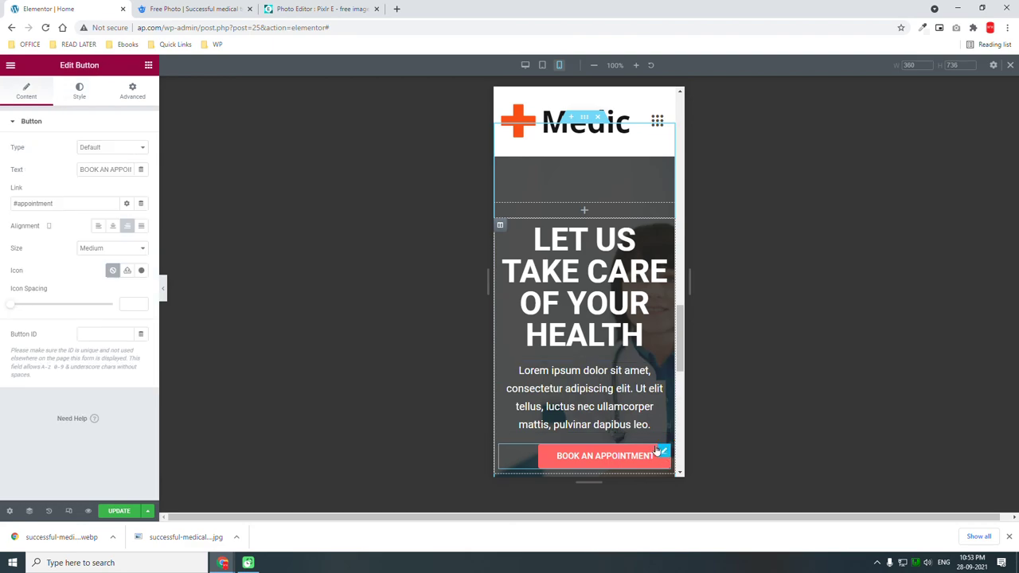
left_click(112, 226)
scroll(587, 407, "down", 2)
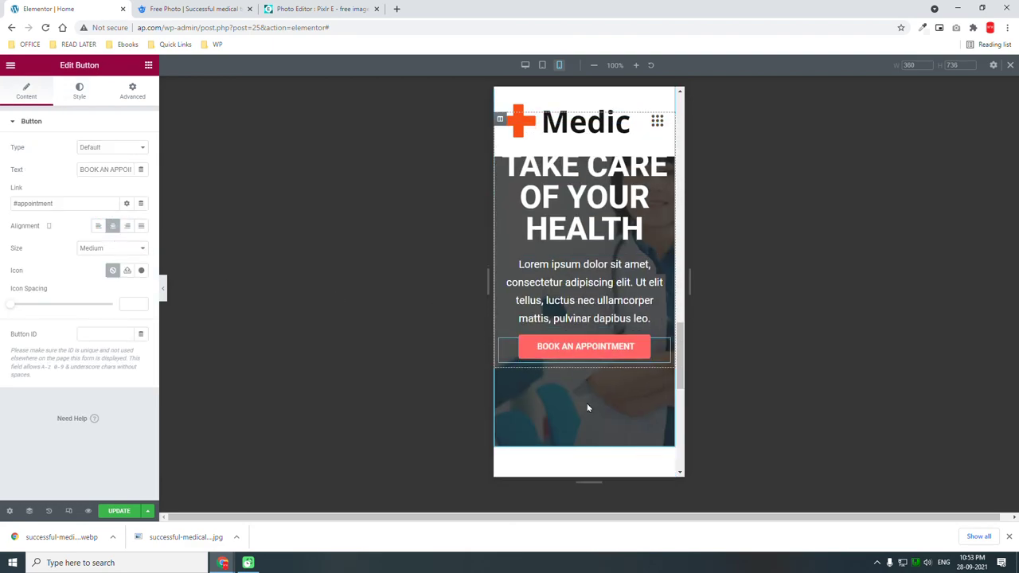
Step: Review the mobile layout of the services section, from Health Checkup through Doctor on Call to Home Visit
scroll(588, 403, "up", 3)
scroll(586, 403, "up", 4)
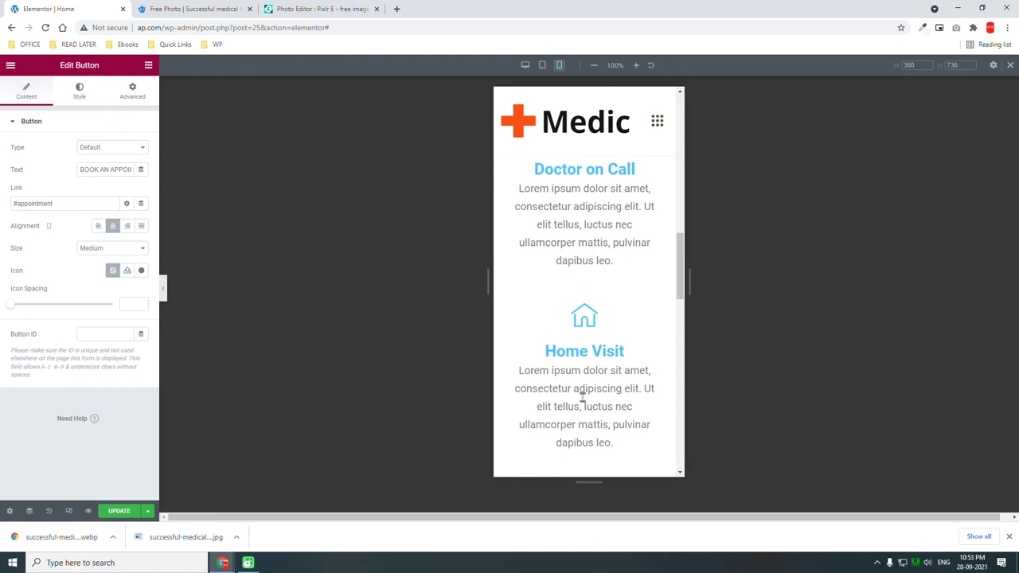
scroll(568, 317, "up", 3)
scroll(578, 313, "up", 5)
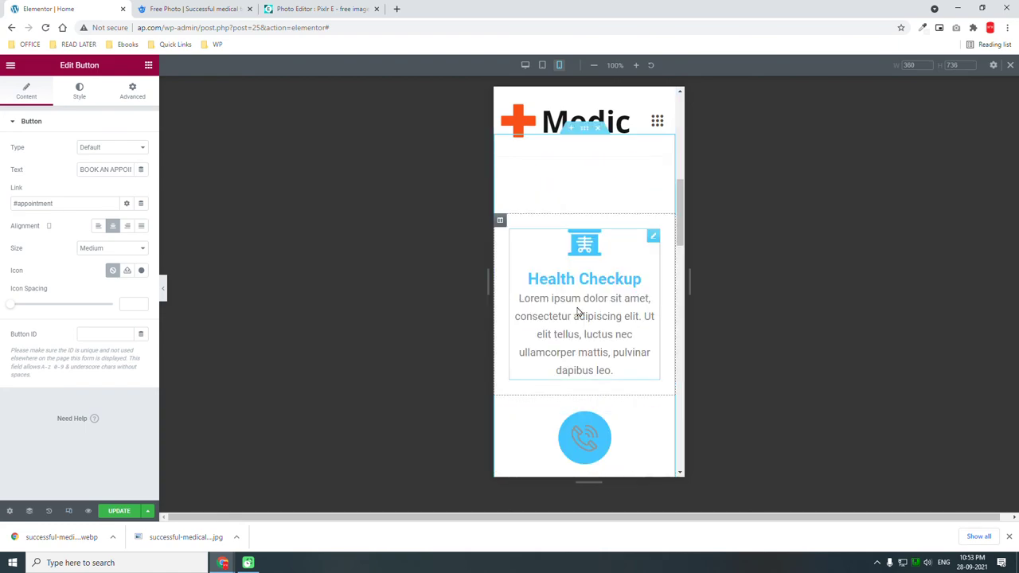
scroll(578, 312, "down", 7)
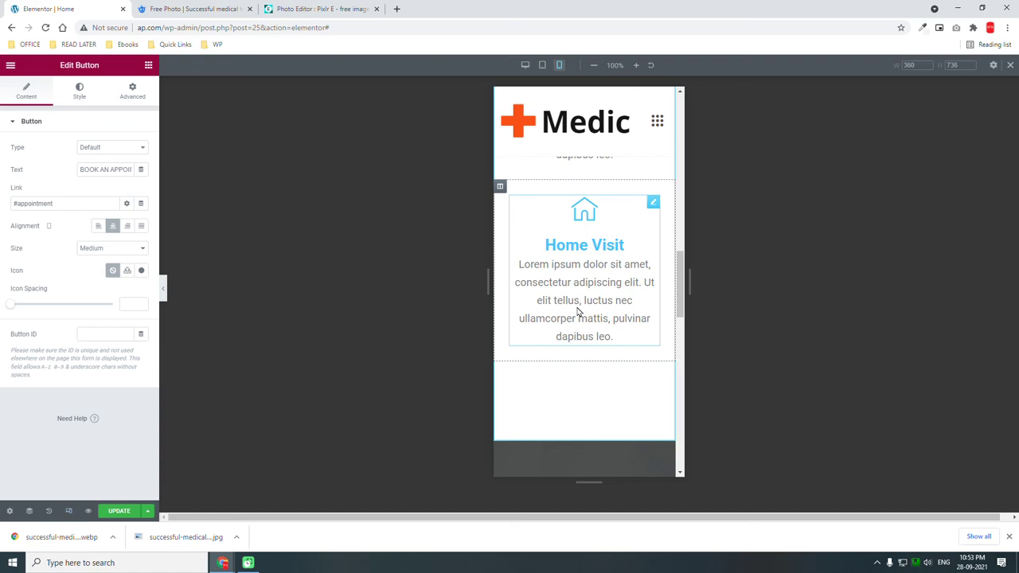
Step: Return to the desktop view and review the hero, services and medical-team sections at full page width
left_click(68, 512)
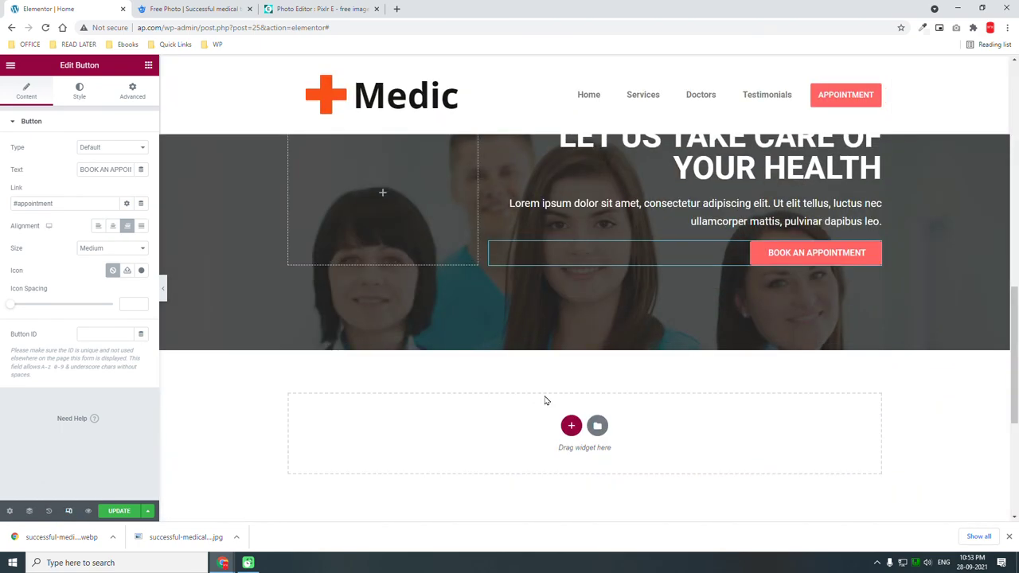
scroll(543, 394, "up", 6)
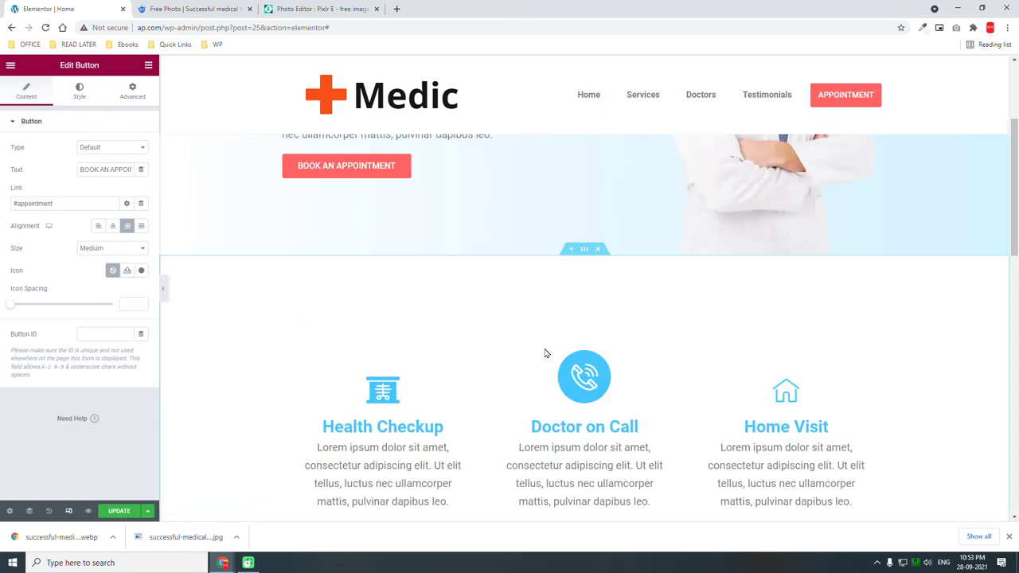
scroll(530, 289, "up", 2)
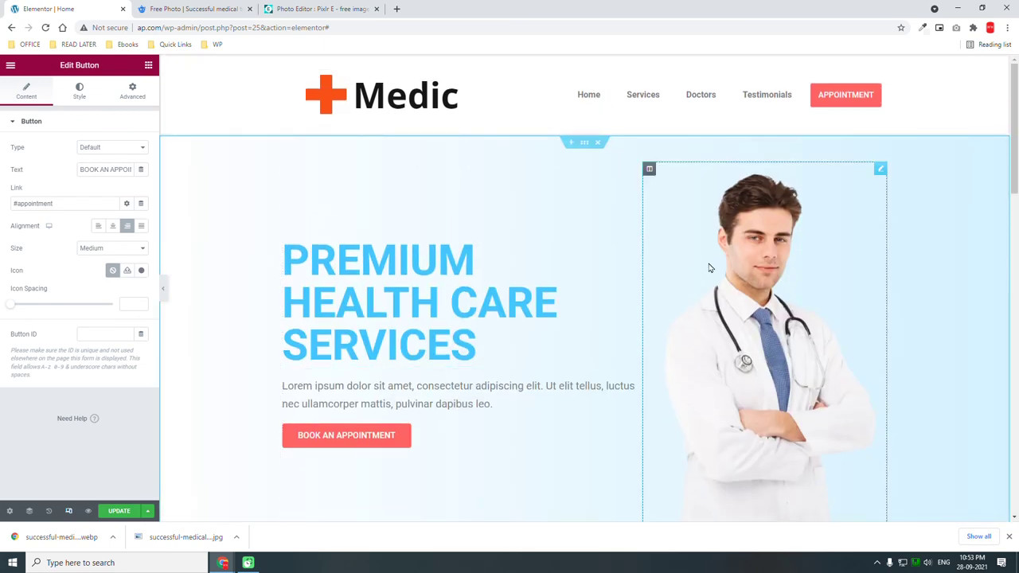
scroll(711, 268, "down", 4)
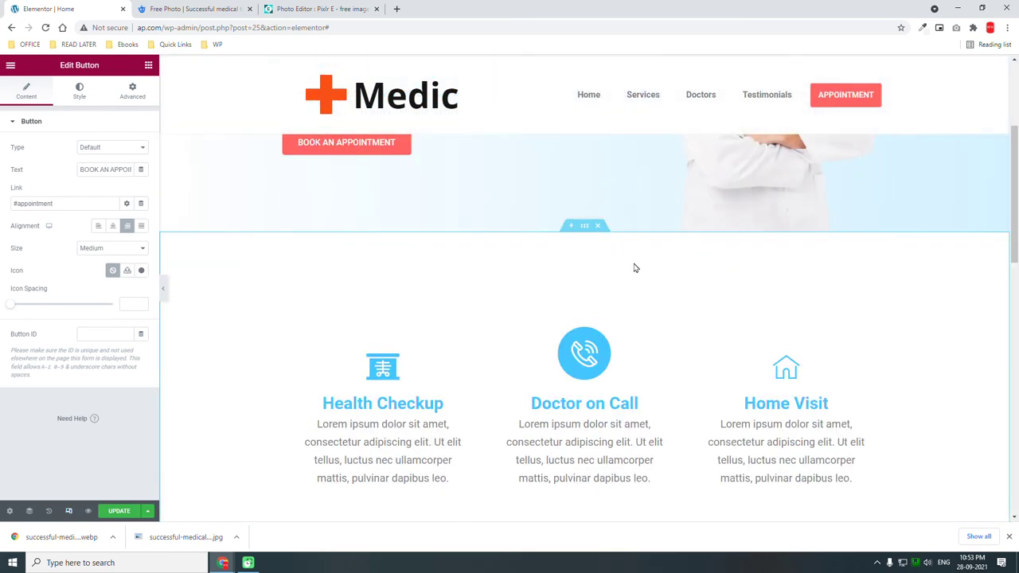
scroll(684, 358, "down", 3)
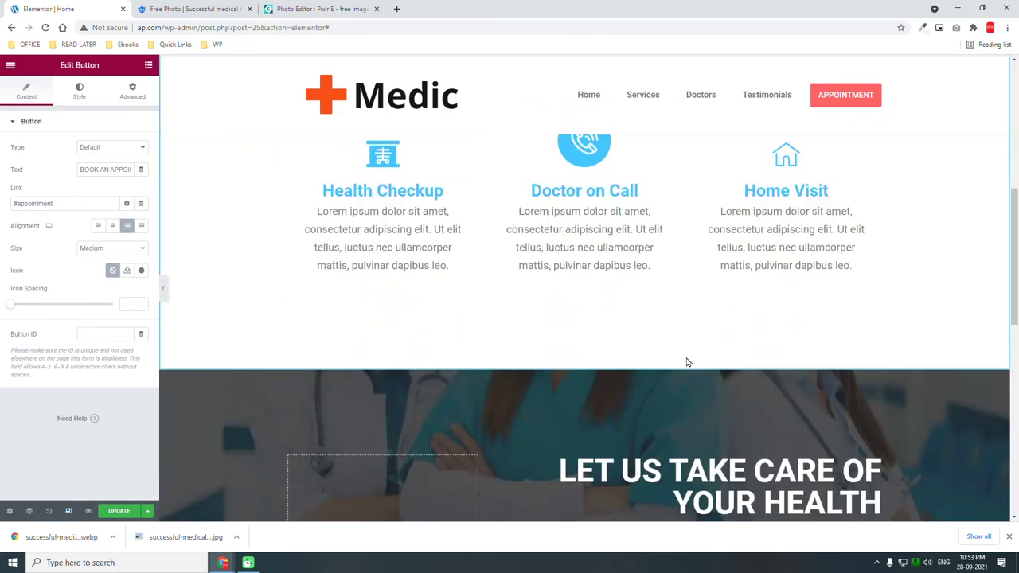
scroll(880, 361, "down", 1)
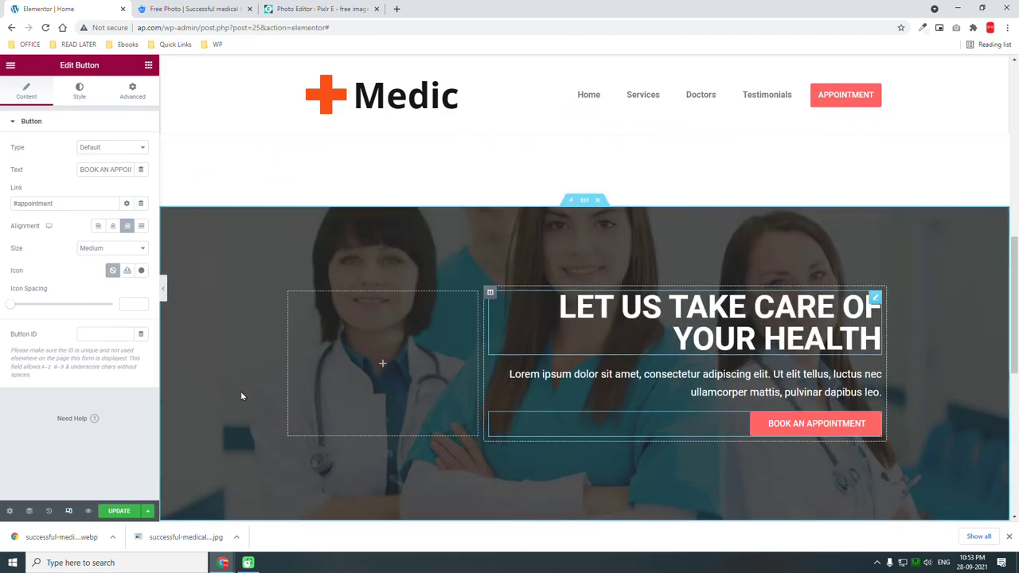
scroll(241, 395, "down", 1)
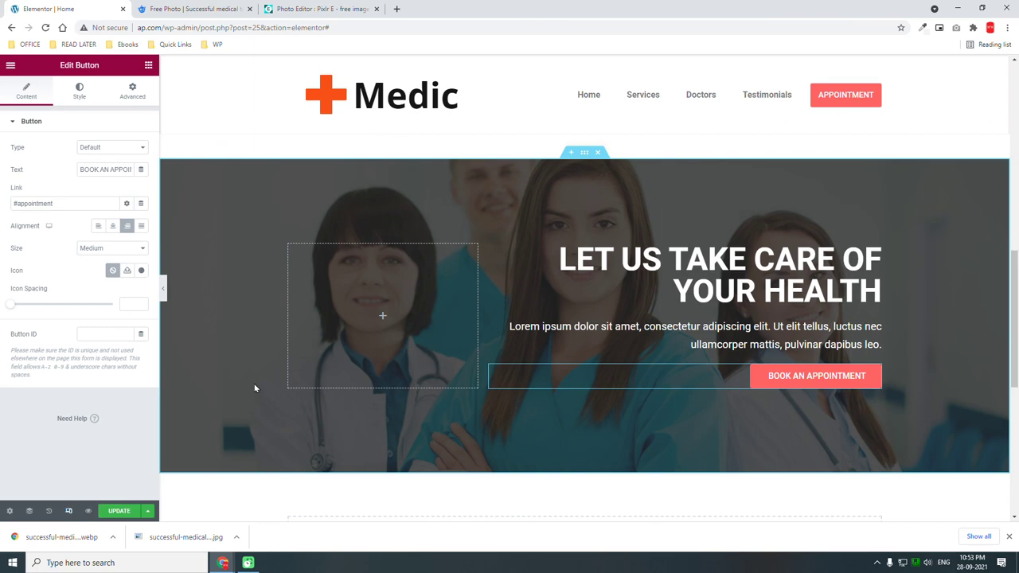